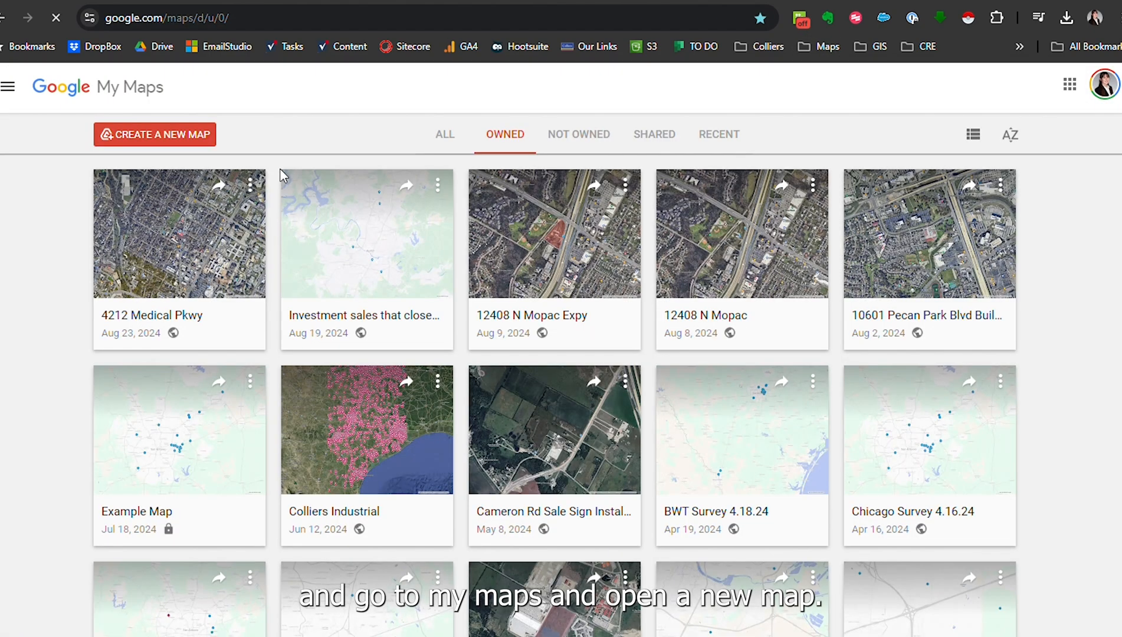
Step: Create a new map in Google My Maps and add a driving directions layer to it
click(197, 133)
click(711, 429)
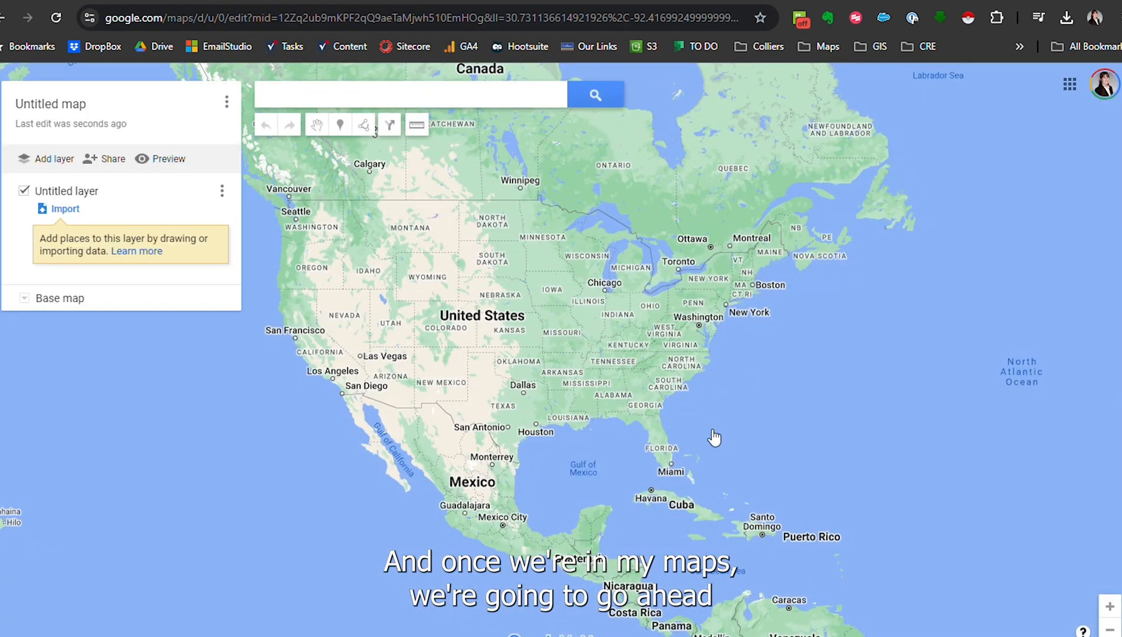
click(396, 127)
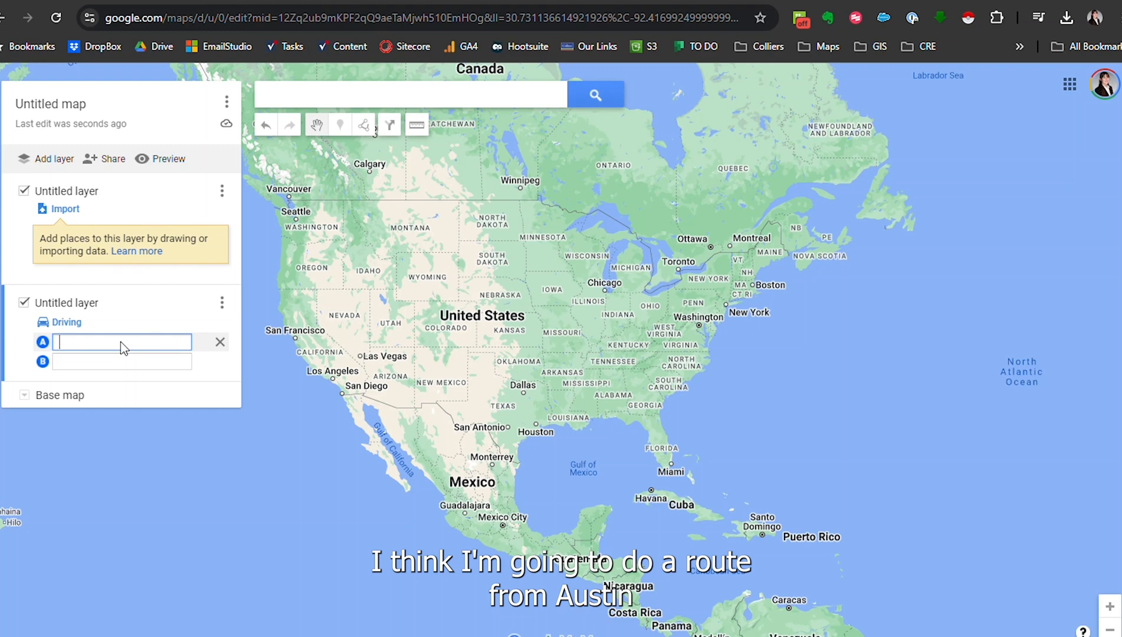
Step: Set the driving route to start at Austin, TX and end at Denver, CO
text(au)
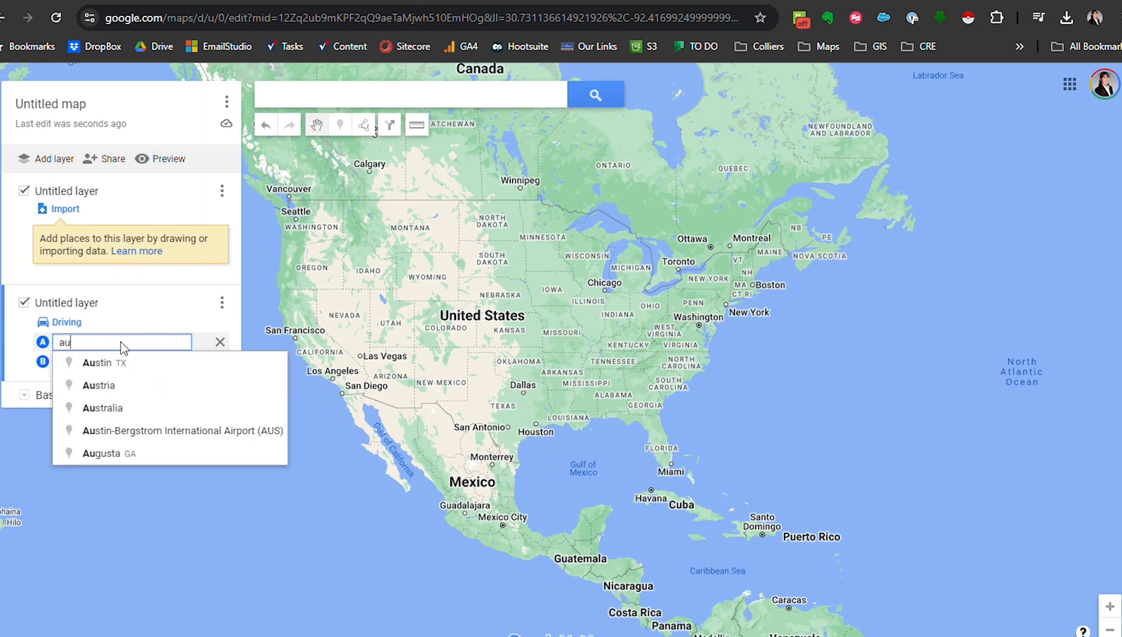
click(163, 364)
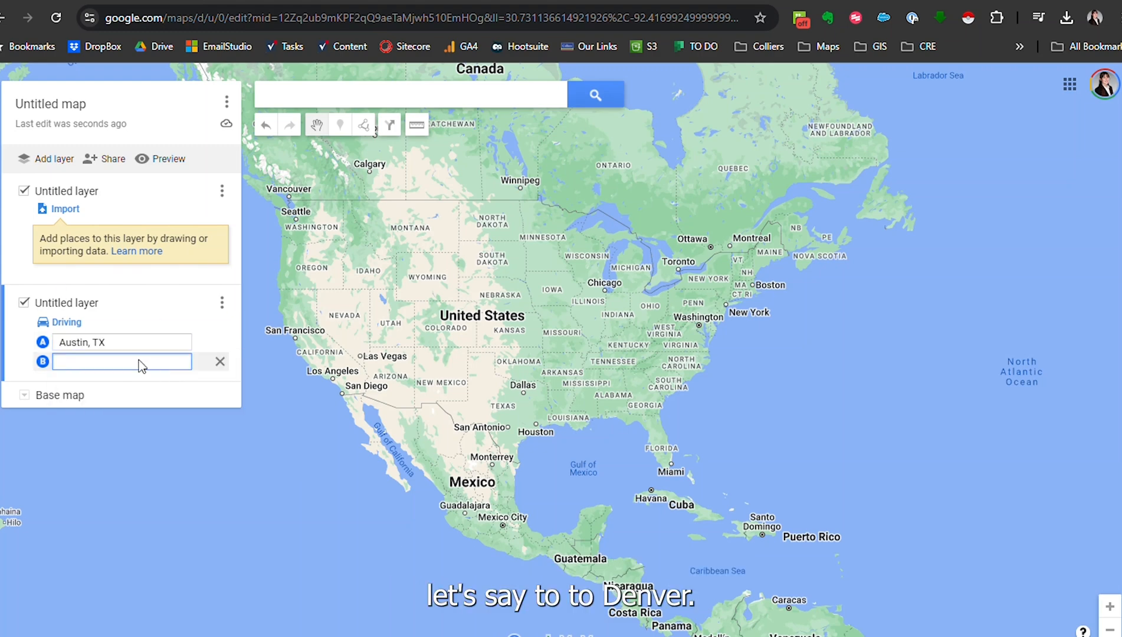
text(den)
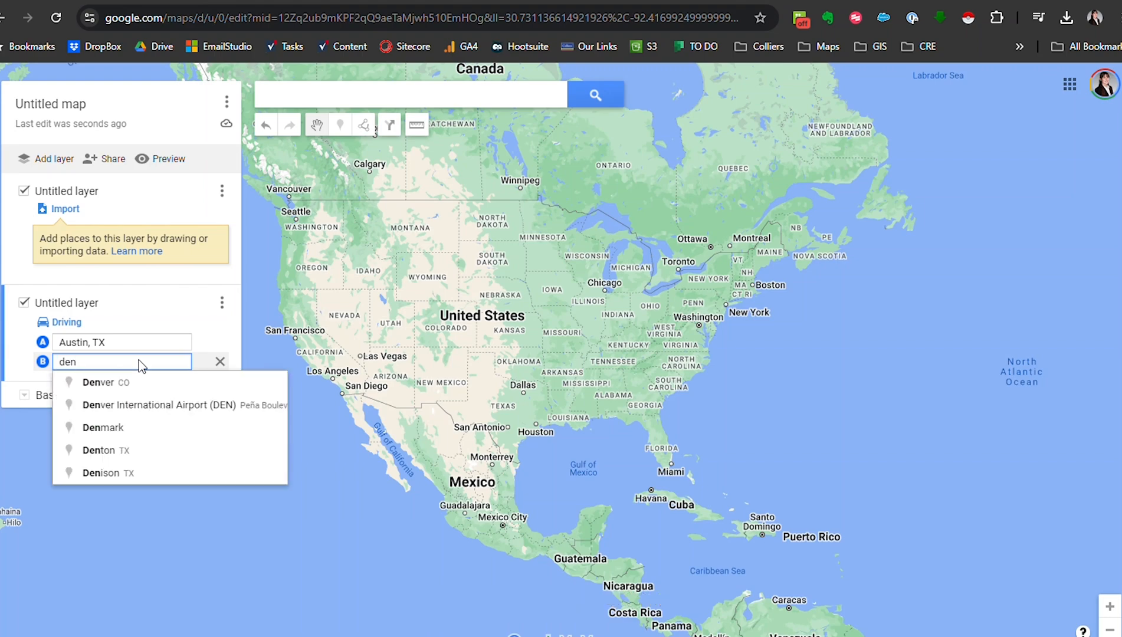
click(180, 382)
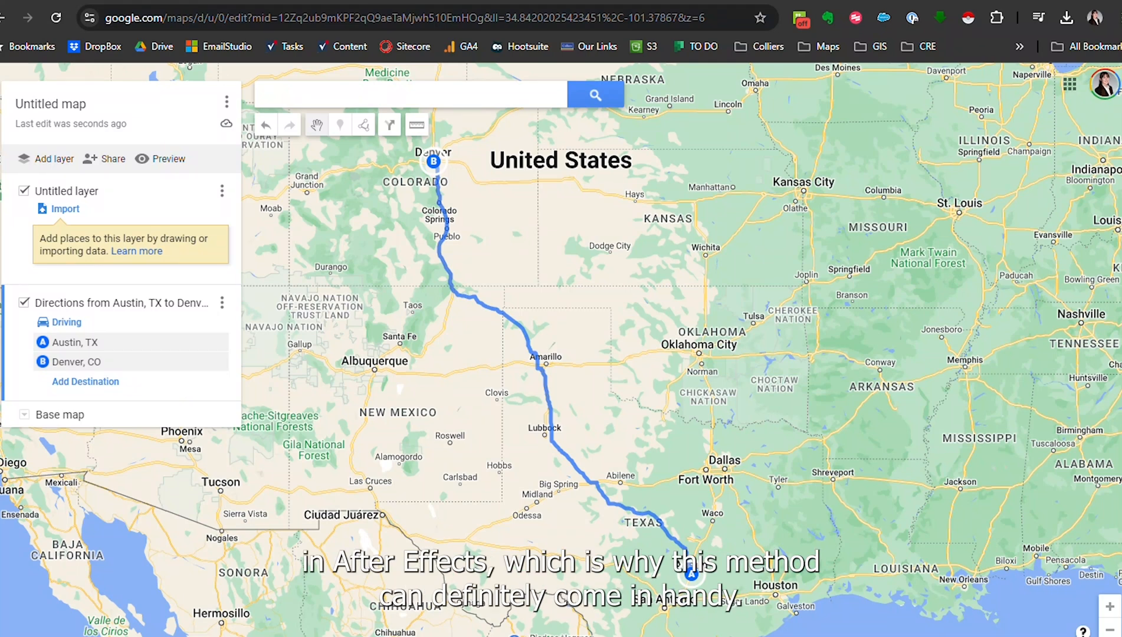
Step: Export only the Austin to Denver directions layer as a KMZ file and download it
click(227, 104)
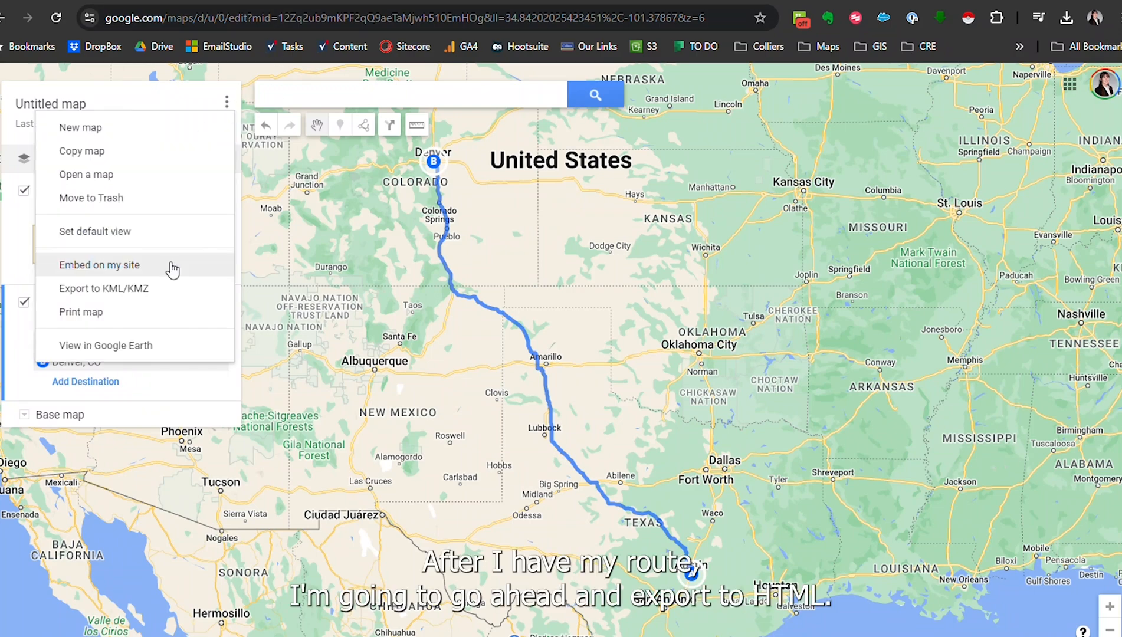
click(171, 289)
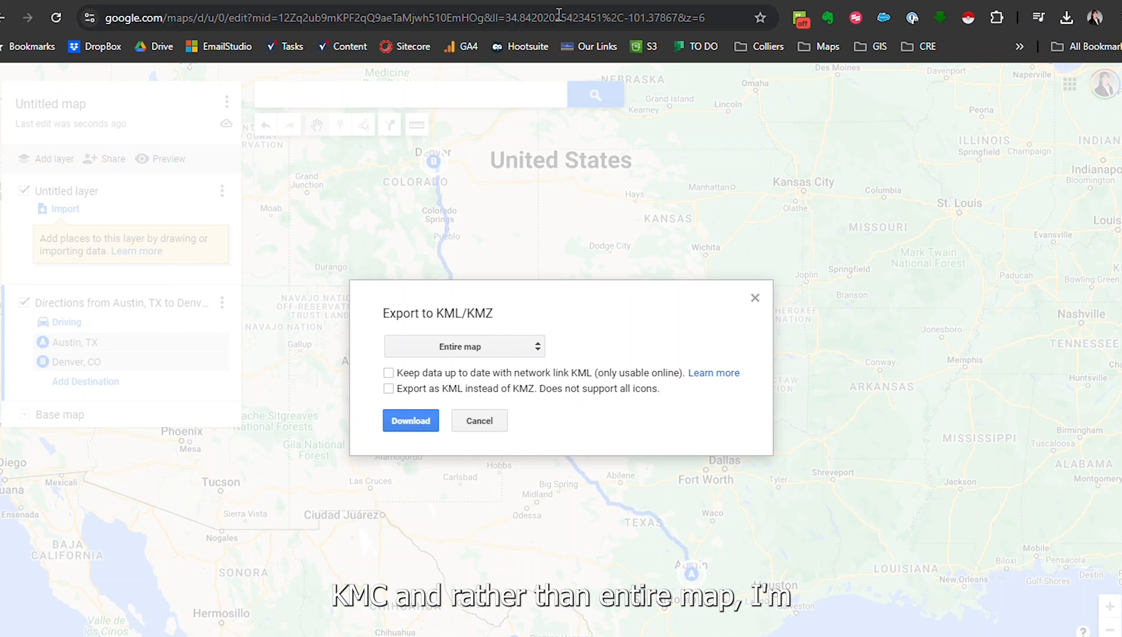
click(471, 347)
click(513, 396)
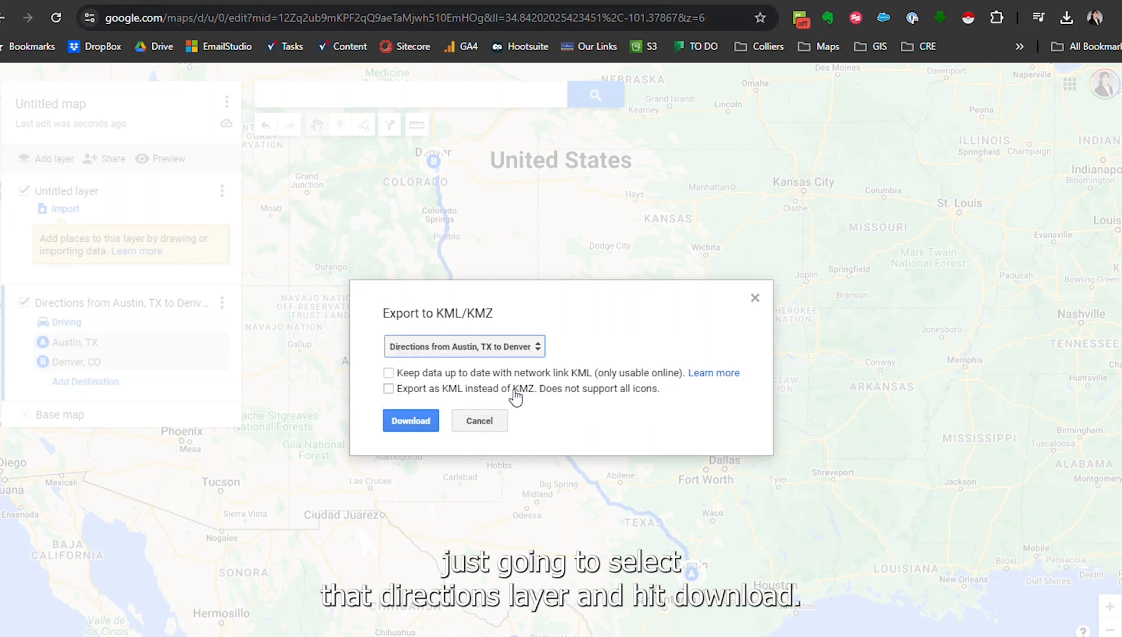
click(413, 423)
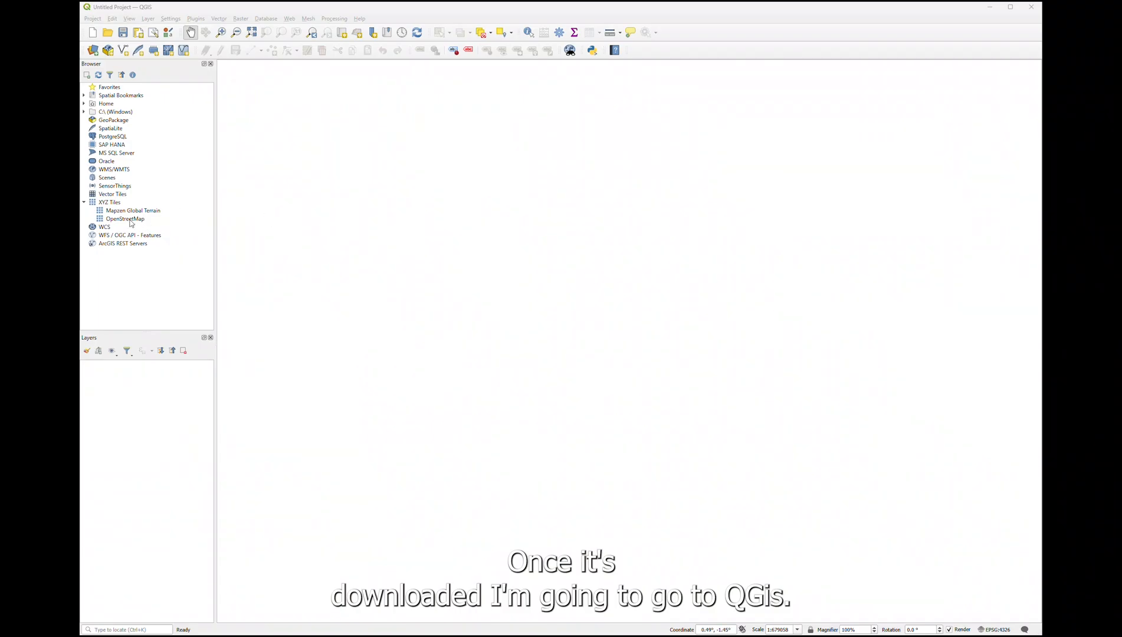
Step: Switch to QGIS, add the OpenStreetMap basemap, and load only the LineStringZ route from the downloaded Austin to Denver KMZ
drag(130, 220, 534, 193)
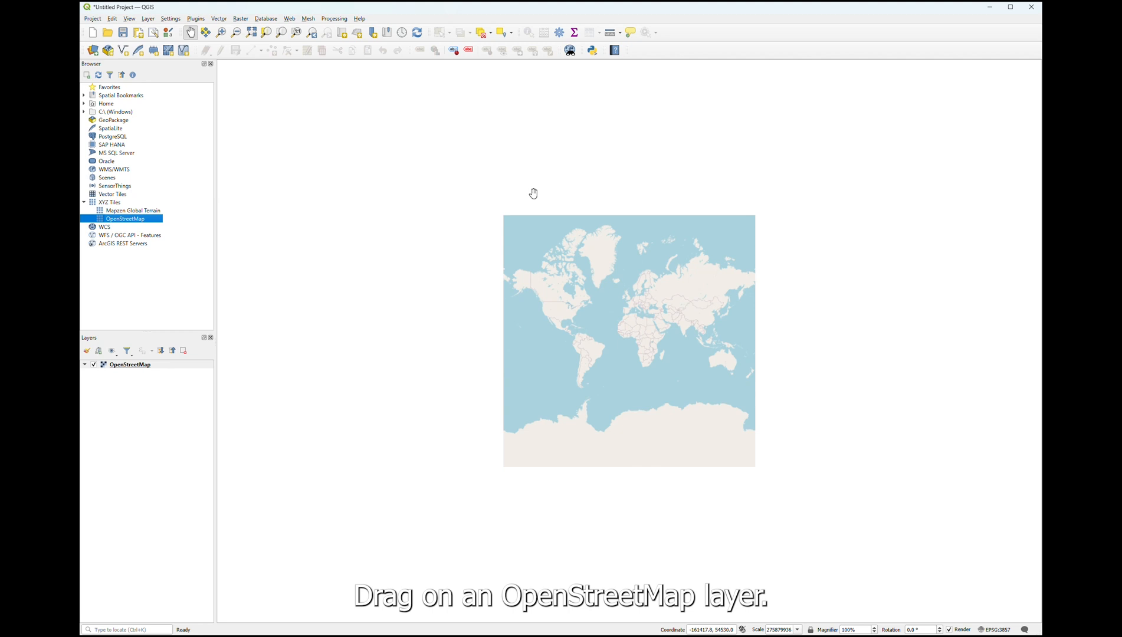
key(alt+Tab)
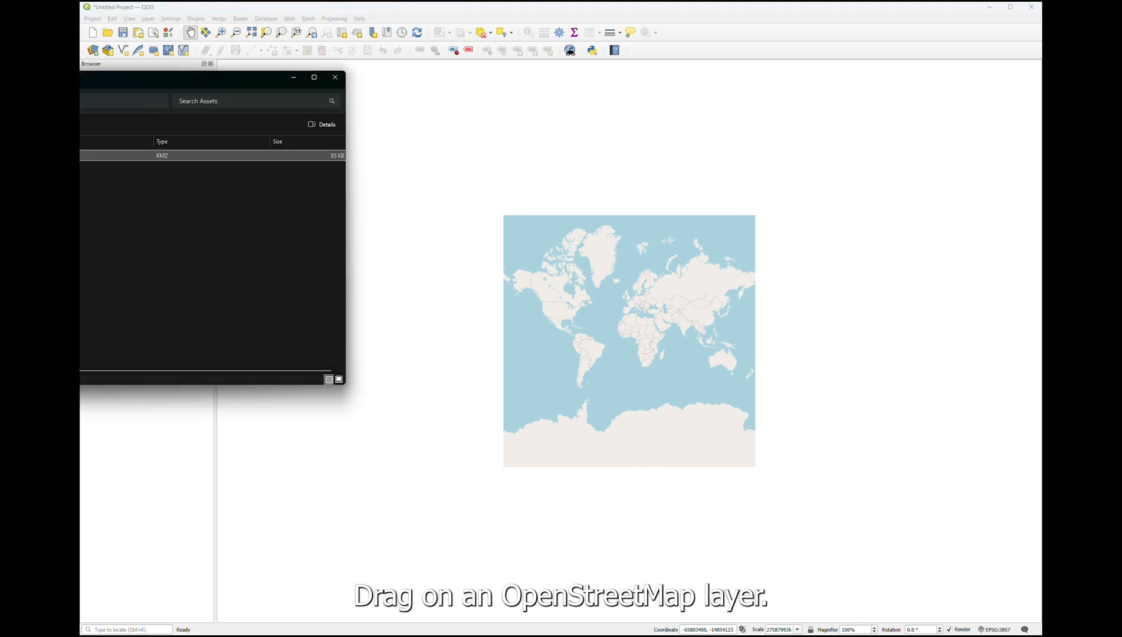
drag(83, 78, 549, 365)
drag(503, 441, 559, 302)
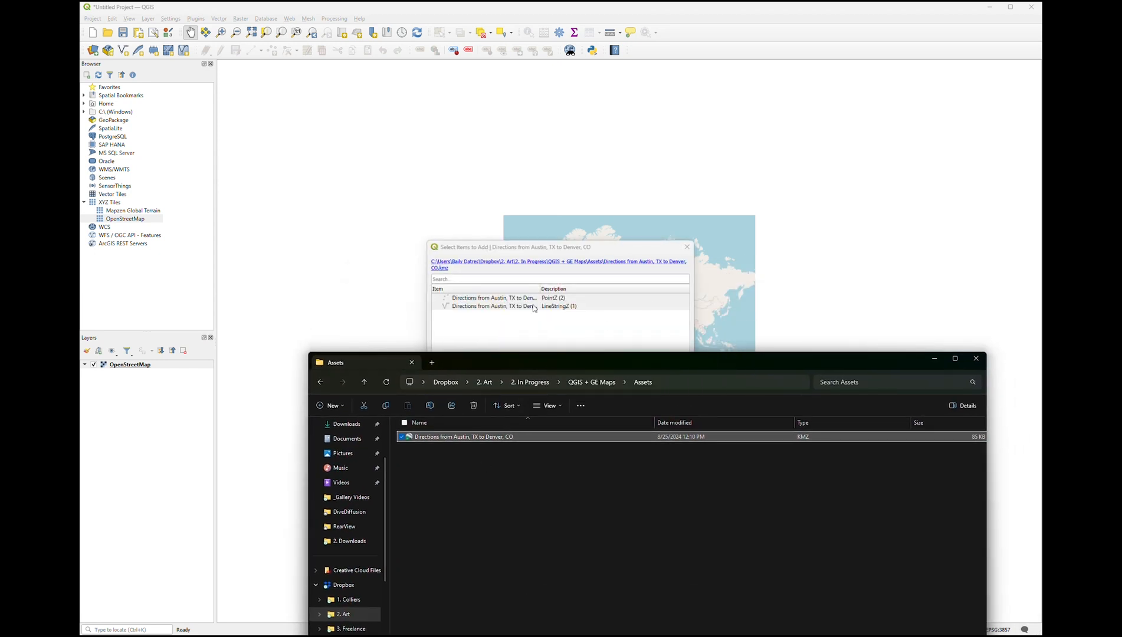
click(934, 358)
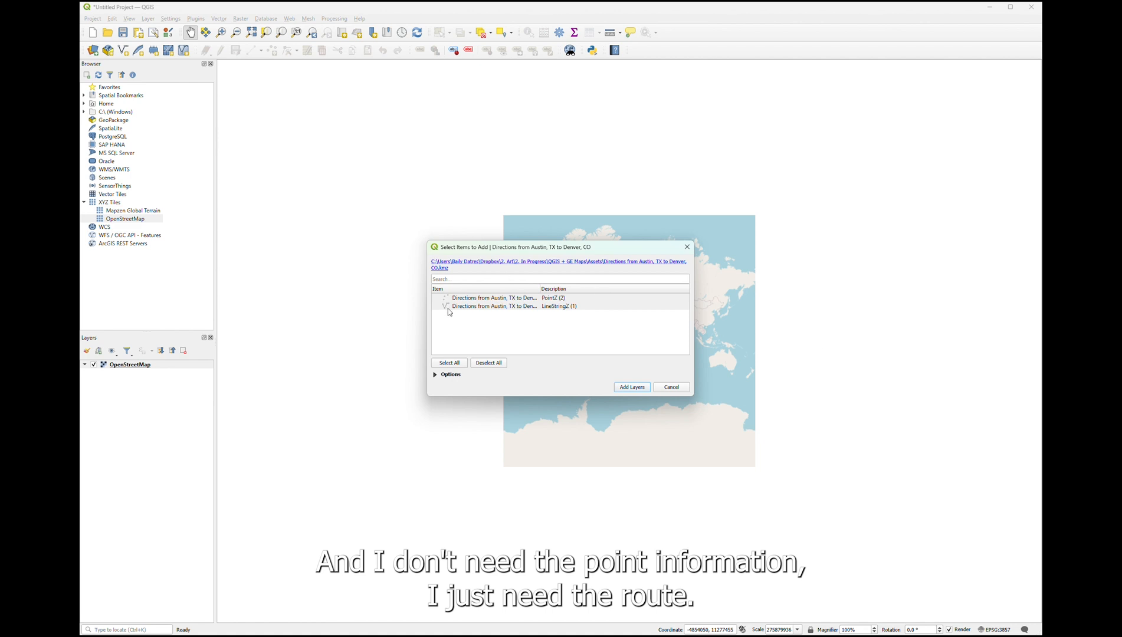
click(459, 307)
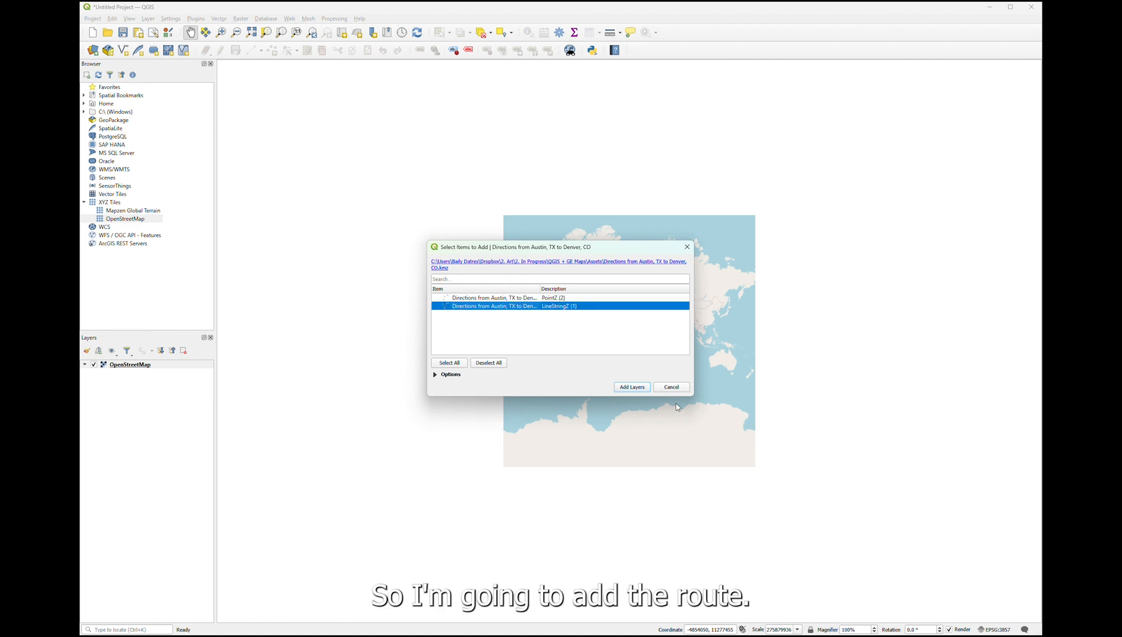
click(632, 389)
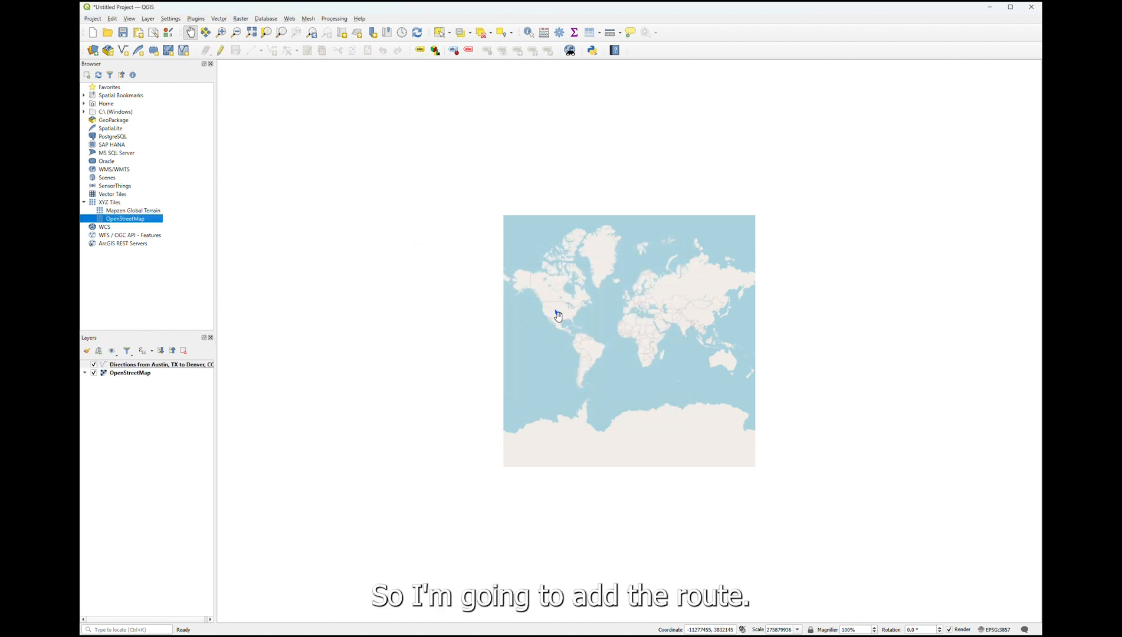
click(123, 376)
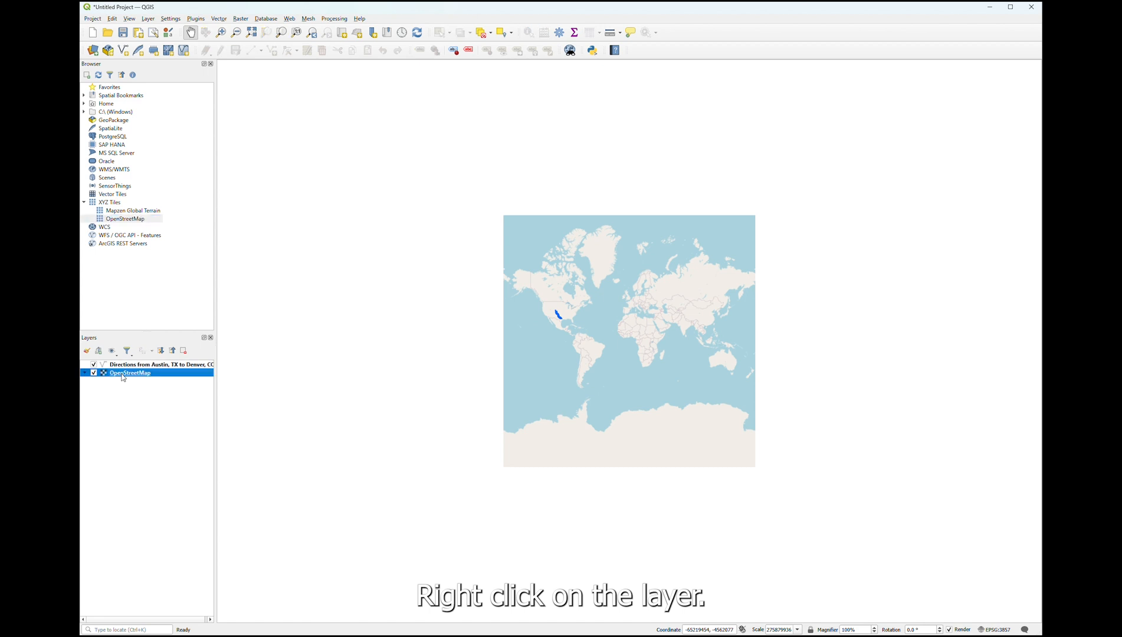
right_click(122, 378)
click(154, 378)
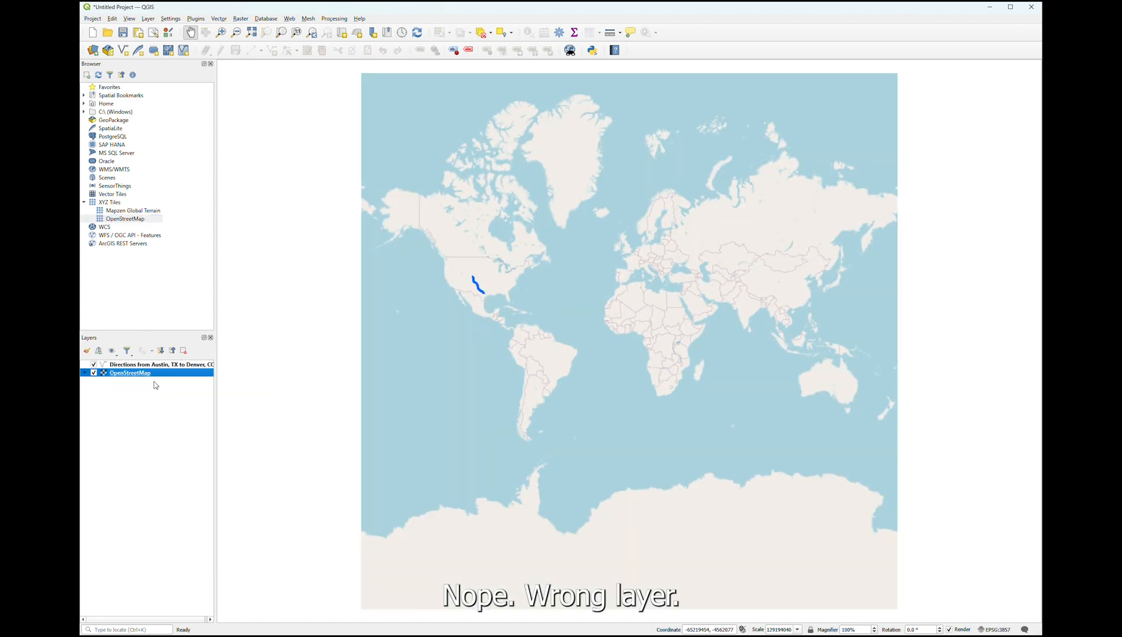
Step: Zoom to the Austin to Denver route layer and frame the whole route with some margin around it
right_click(142, 365)
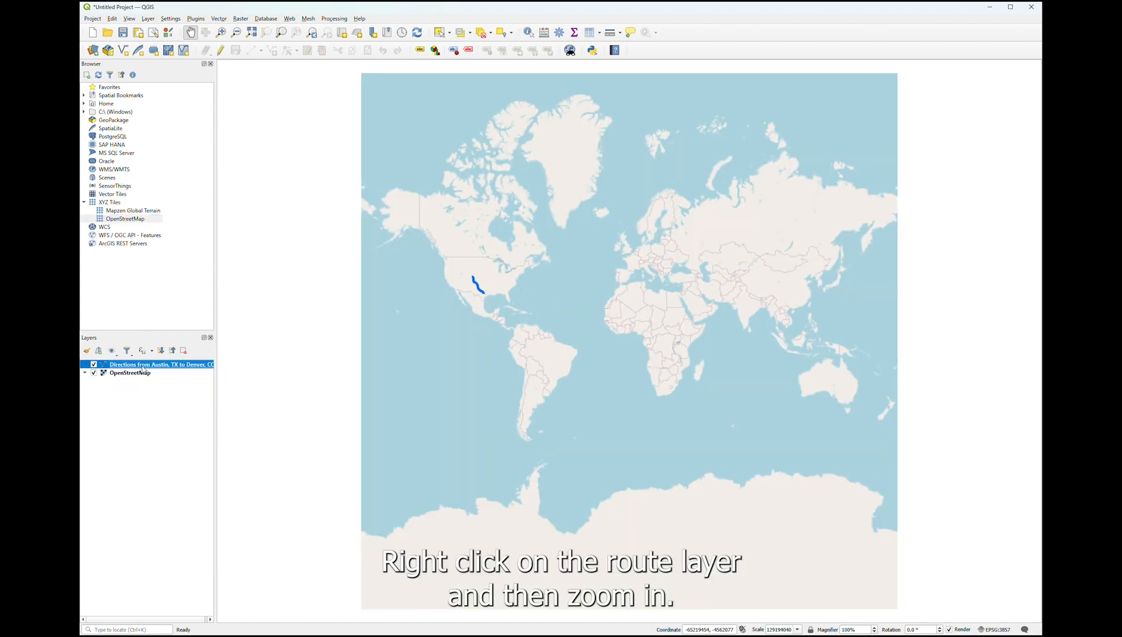
click(178, 374)
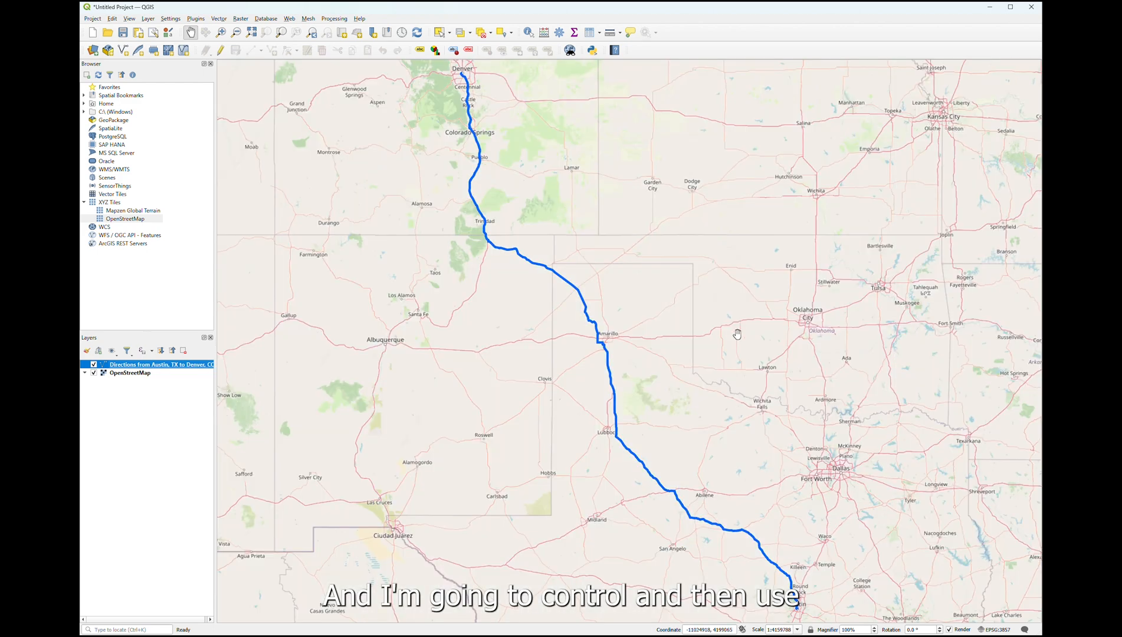
scroll(740, 334, down, 1)
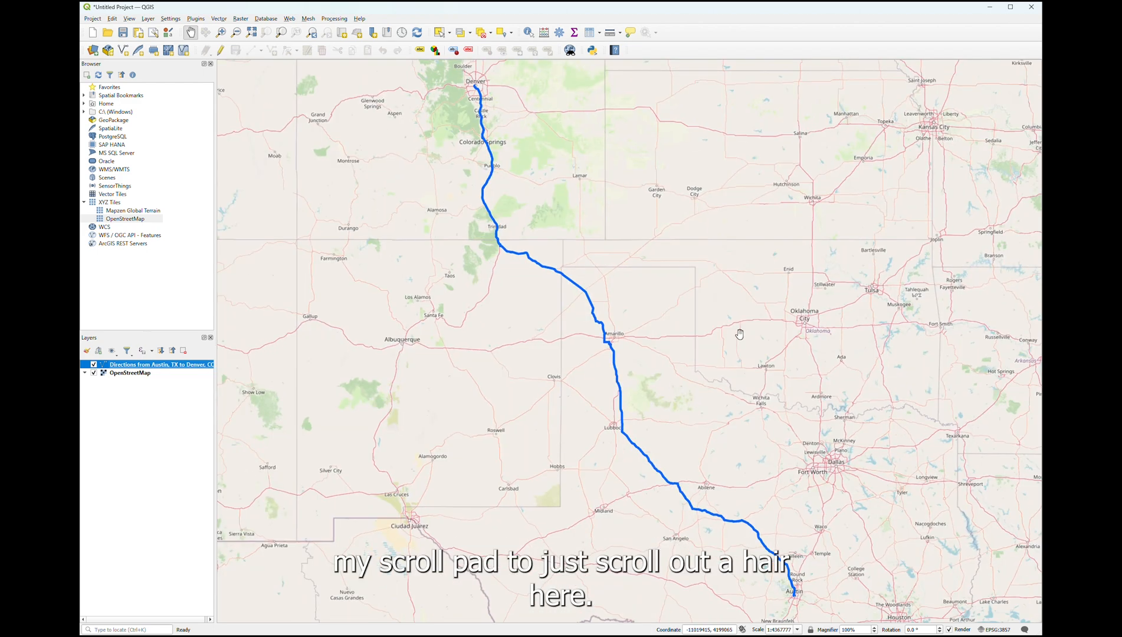
scroll(740, 334, down, 3)
drag(656, 252, 665, 263)
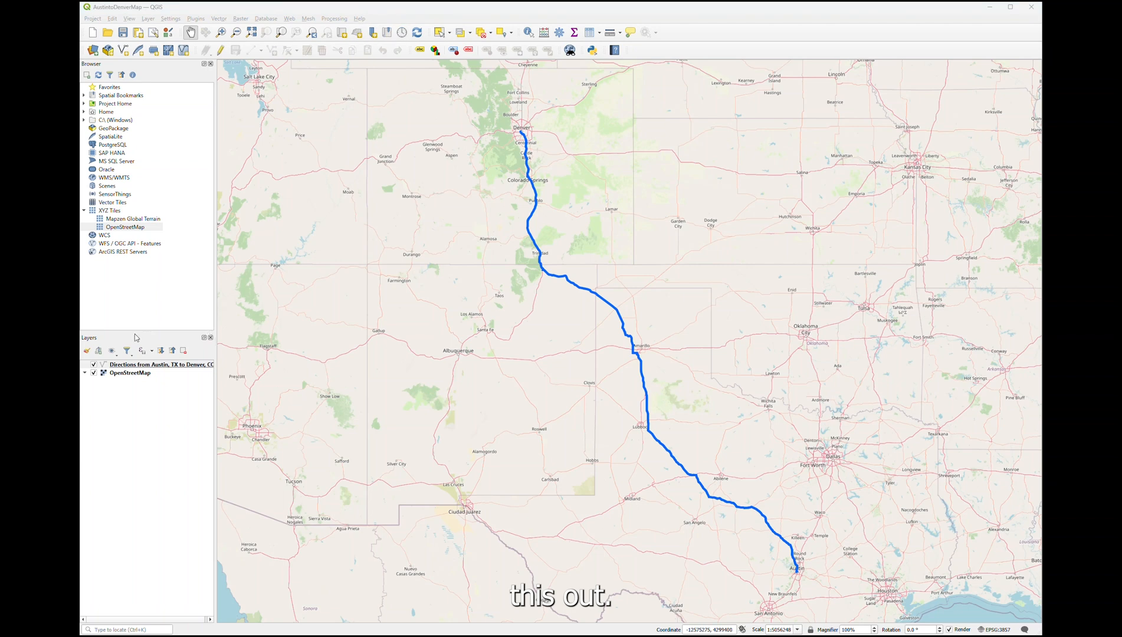
Step: Hide the route layer and create a print layout titled BaseMap, enlarging its window to show the full page
click(93, 365)
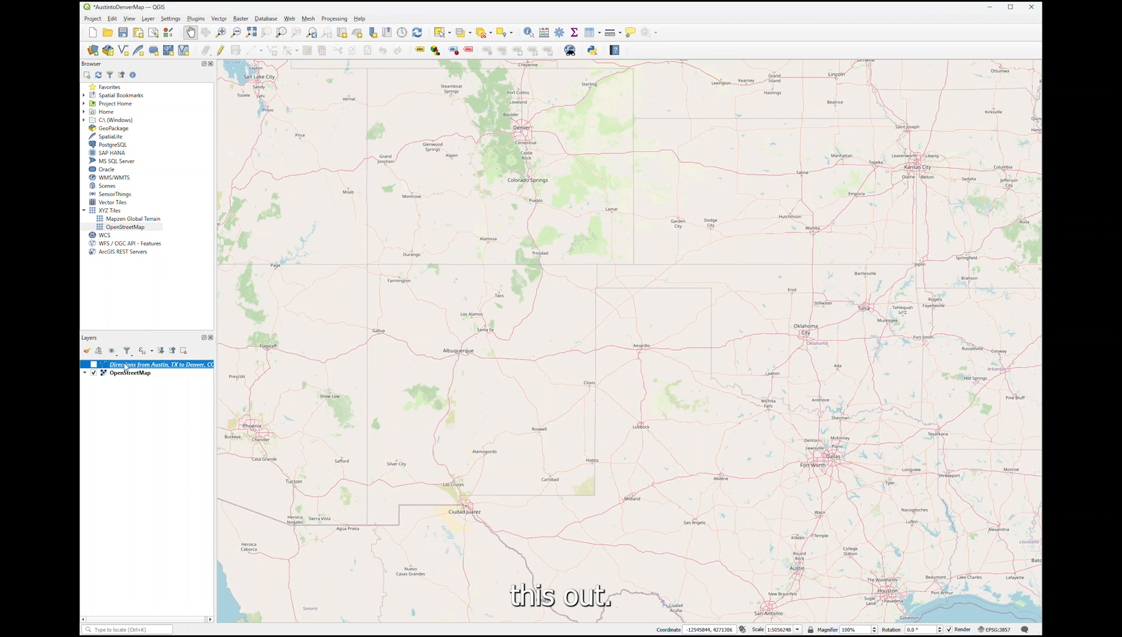
click(139, 33)
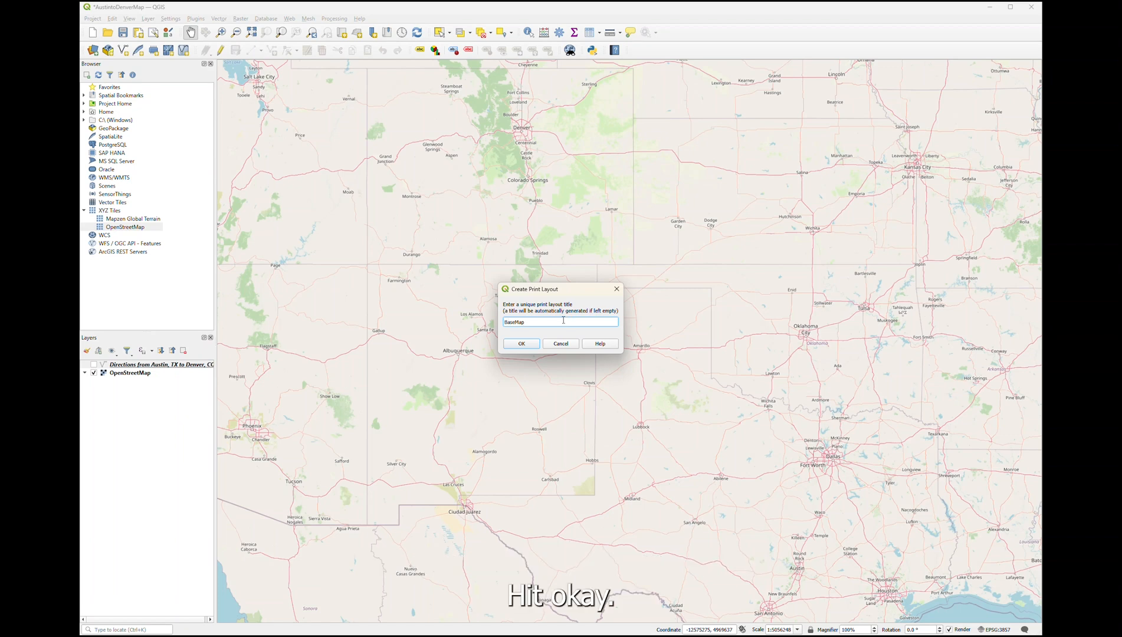
click(523, 344)
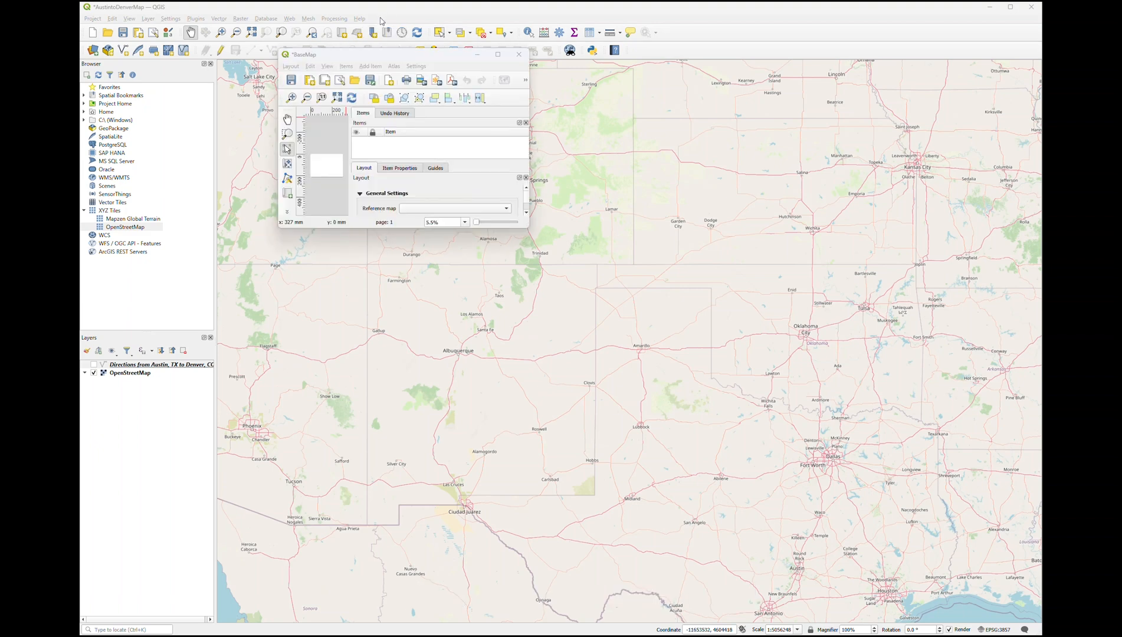
drag(528, 227, 995, 486)
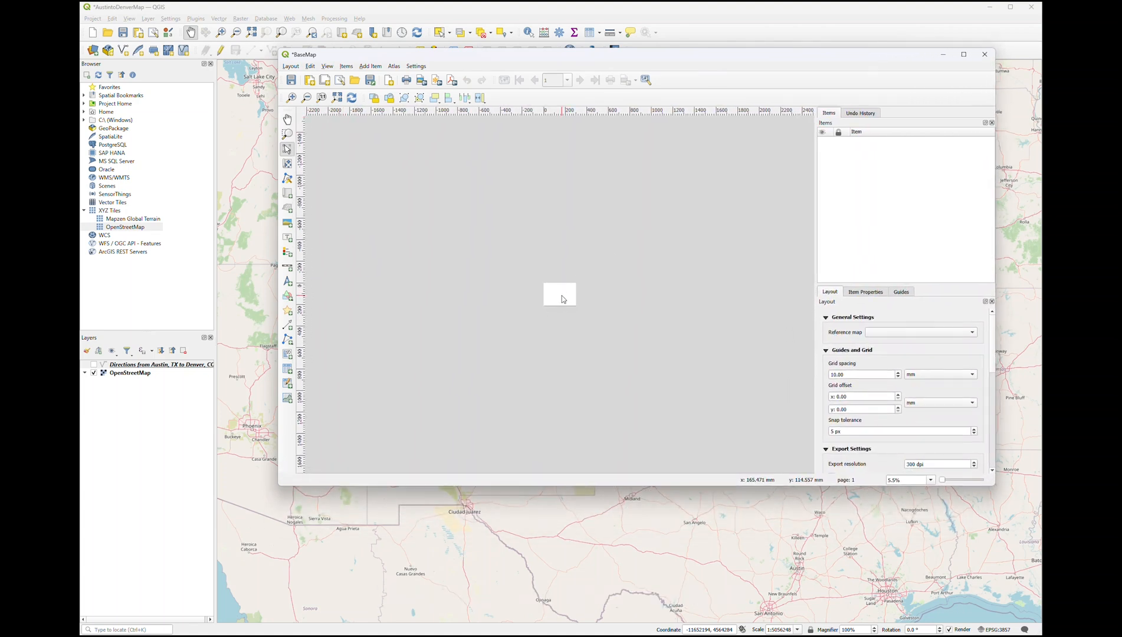
scroll(566, 306, up, 5)
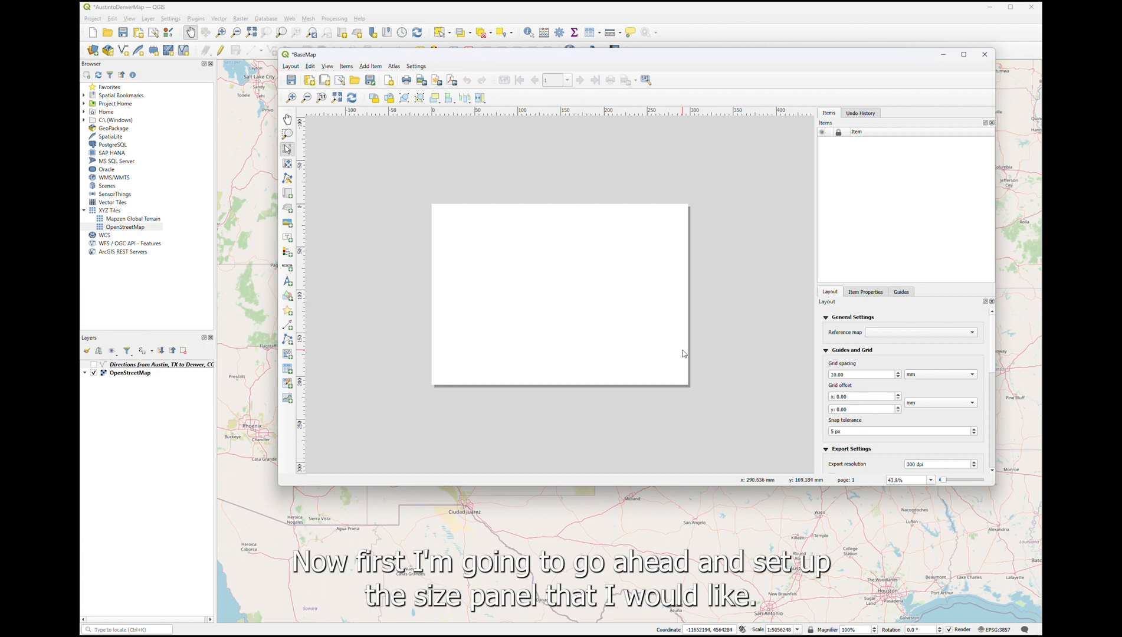
Step: Set the layout page to a custom size in pixels, 3804 wide and 2160 high
scroll(898, 345, down, 1)
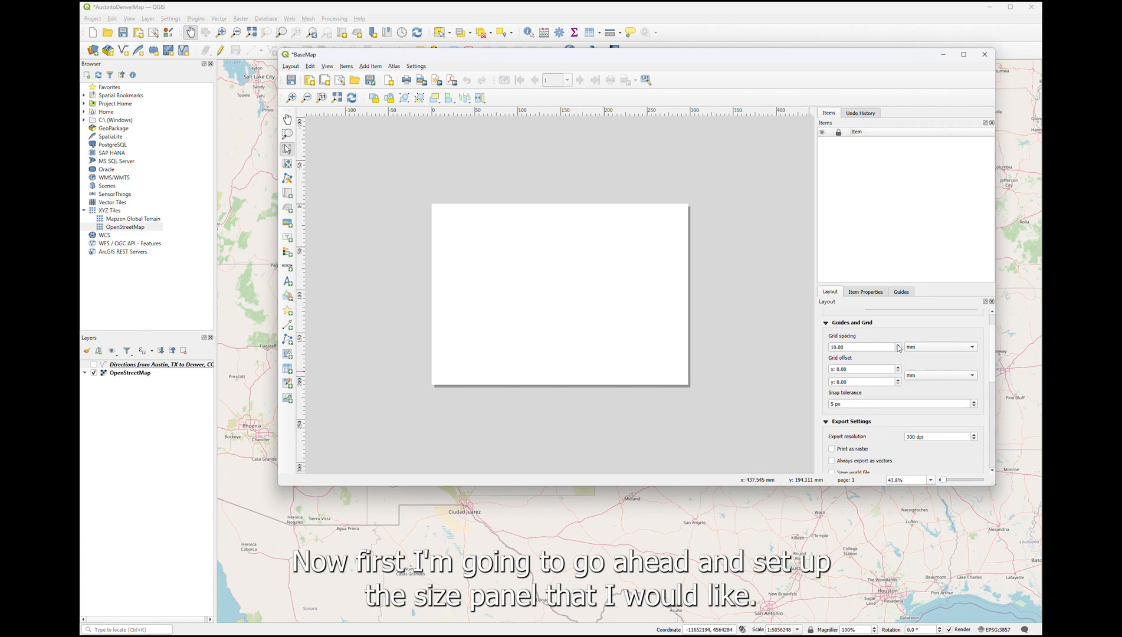
scroll(898, 348, down, 3)
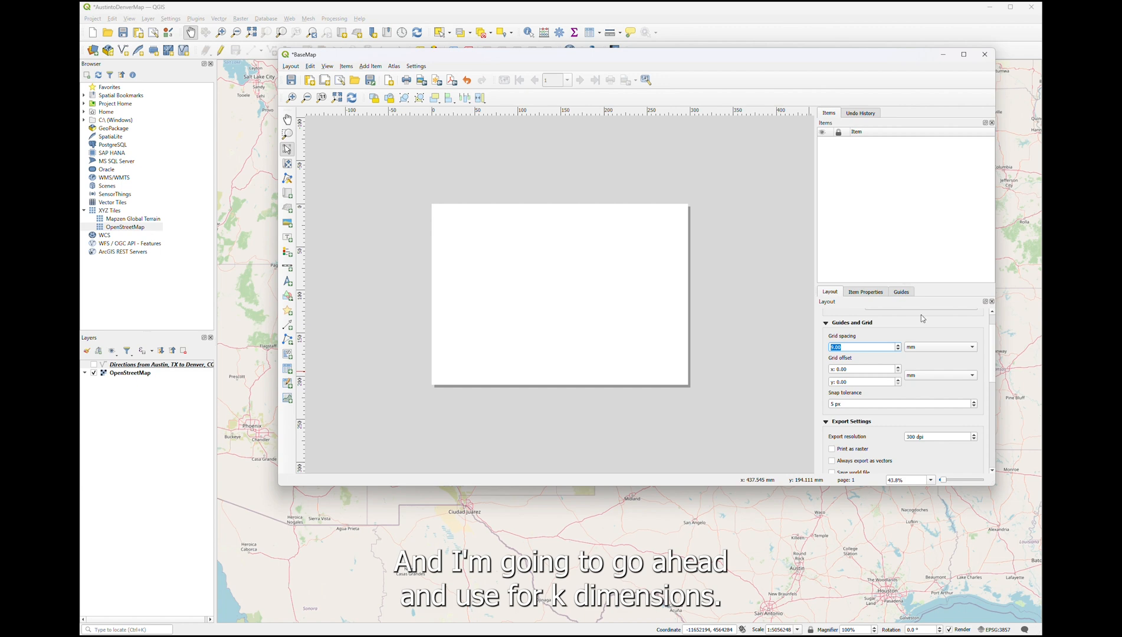
click(865, 293)
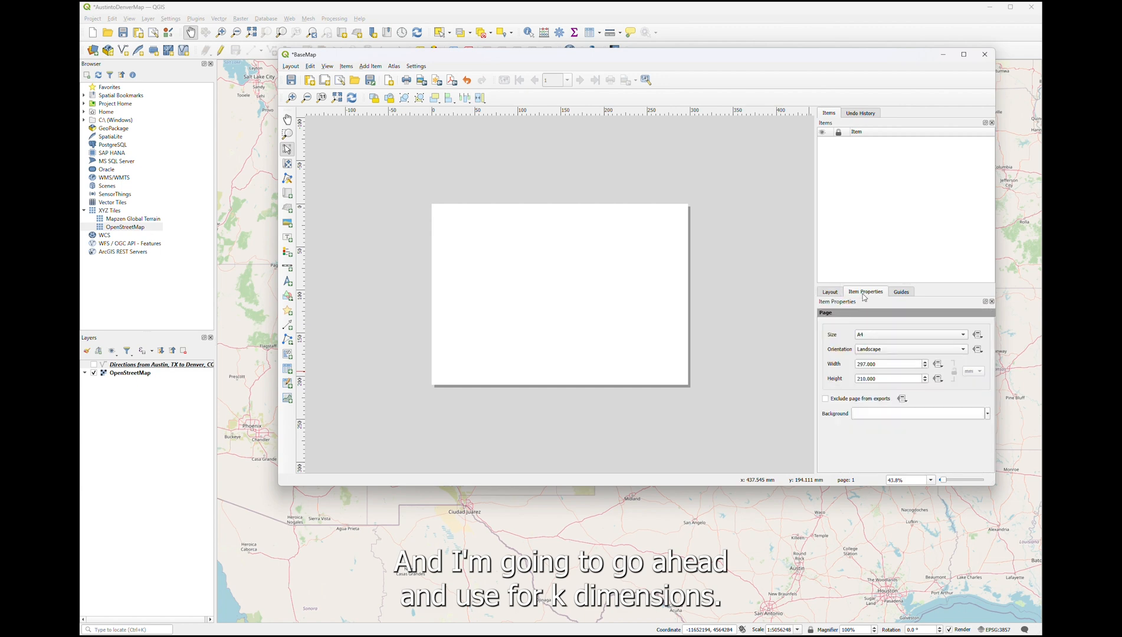
click(912, 334)
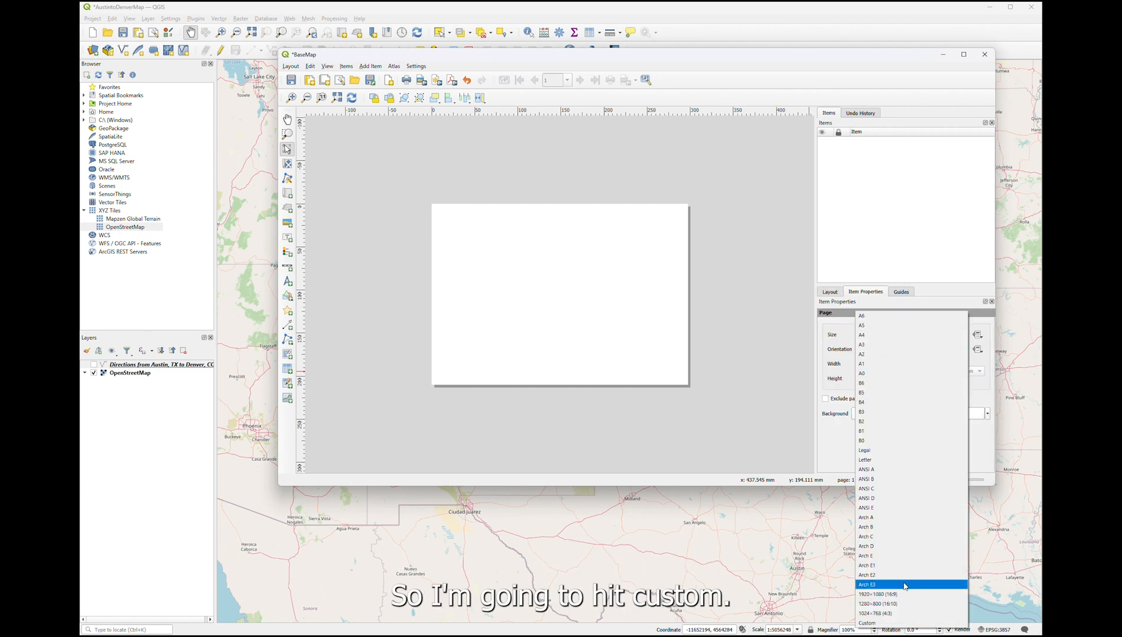
click(879, 623)
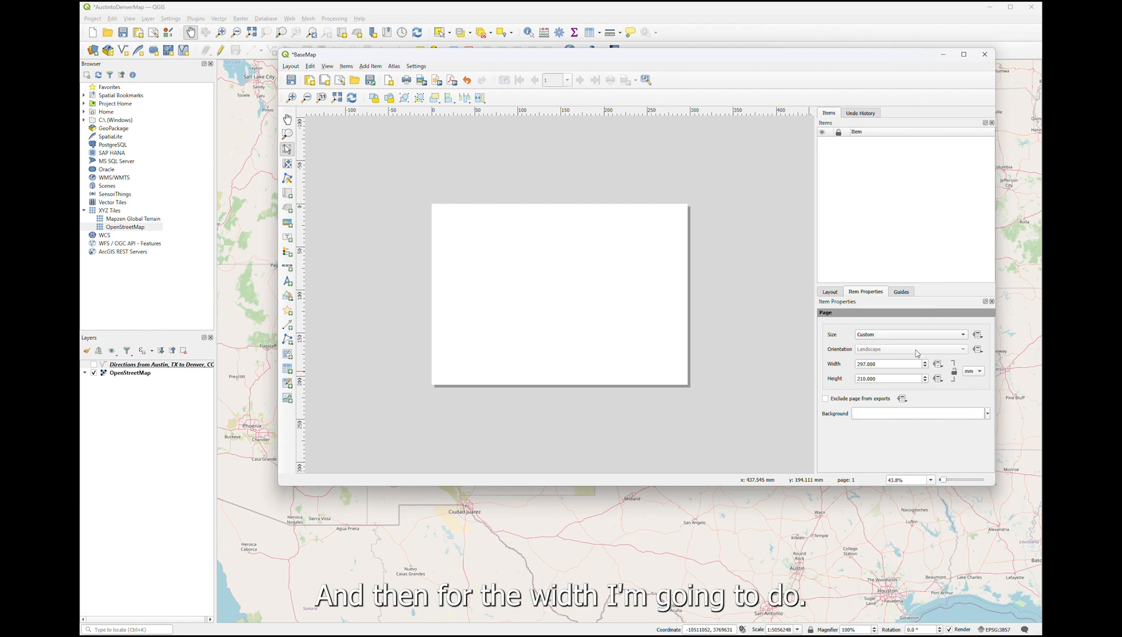
click(972, 371)
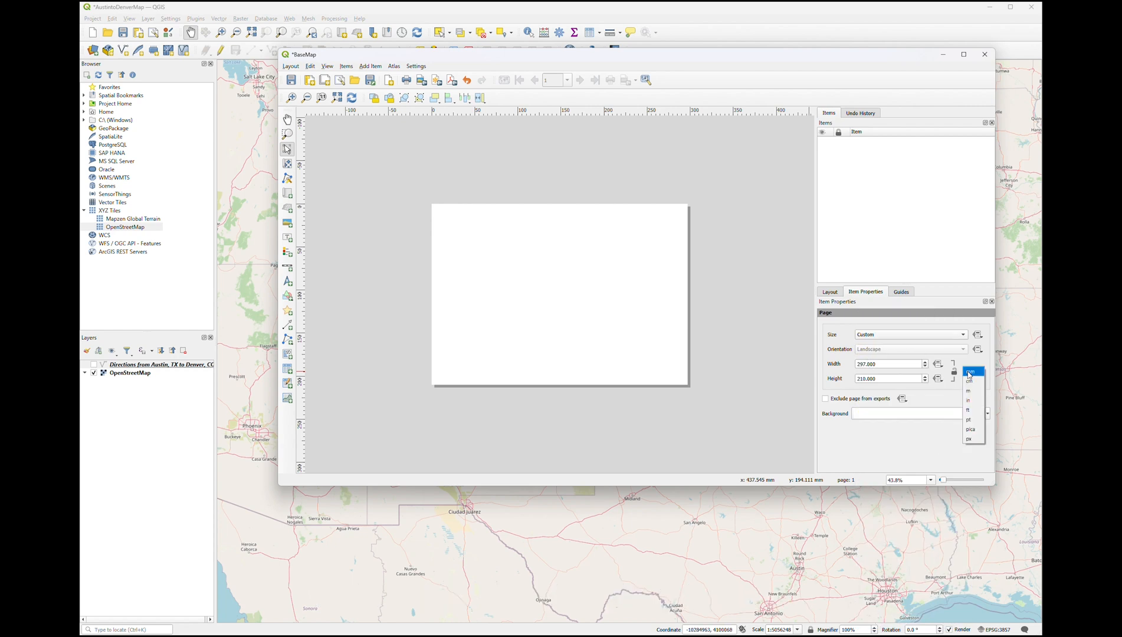
click(973, 440)
double_click(871, 366)
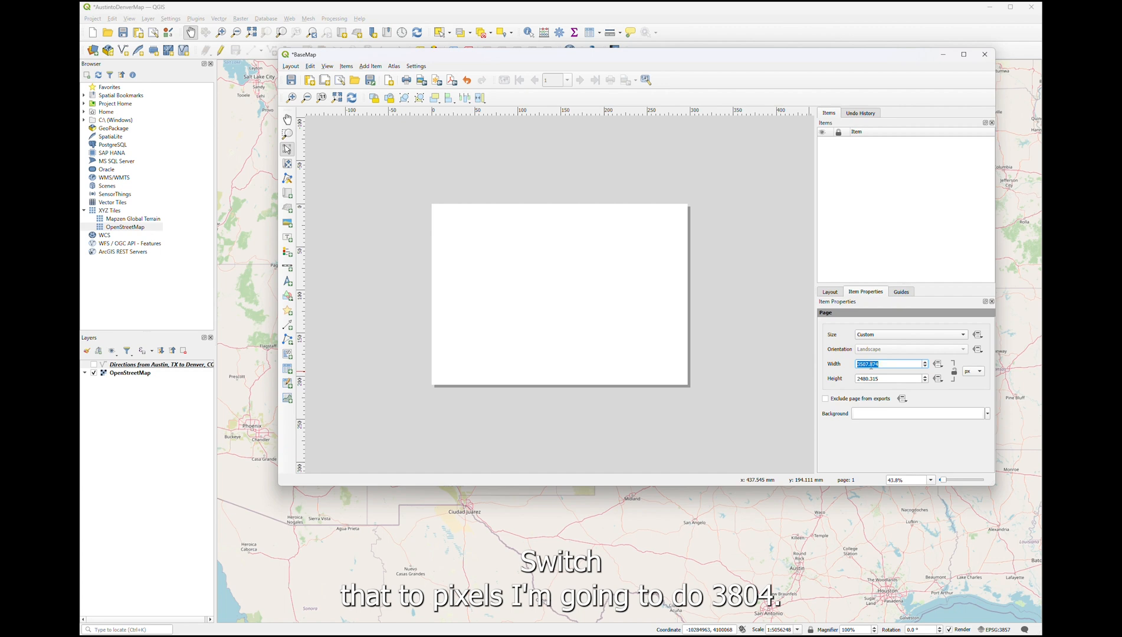
text(3804)
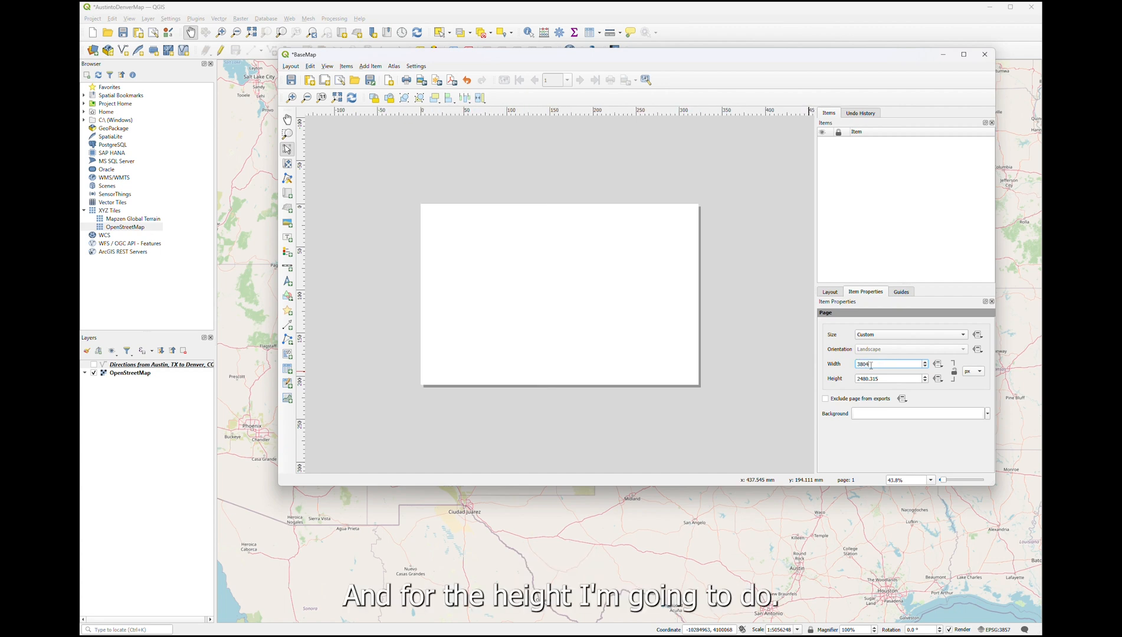
double_click(868, 378)
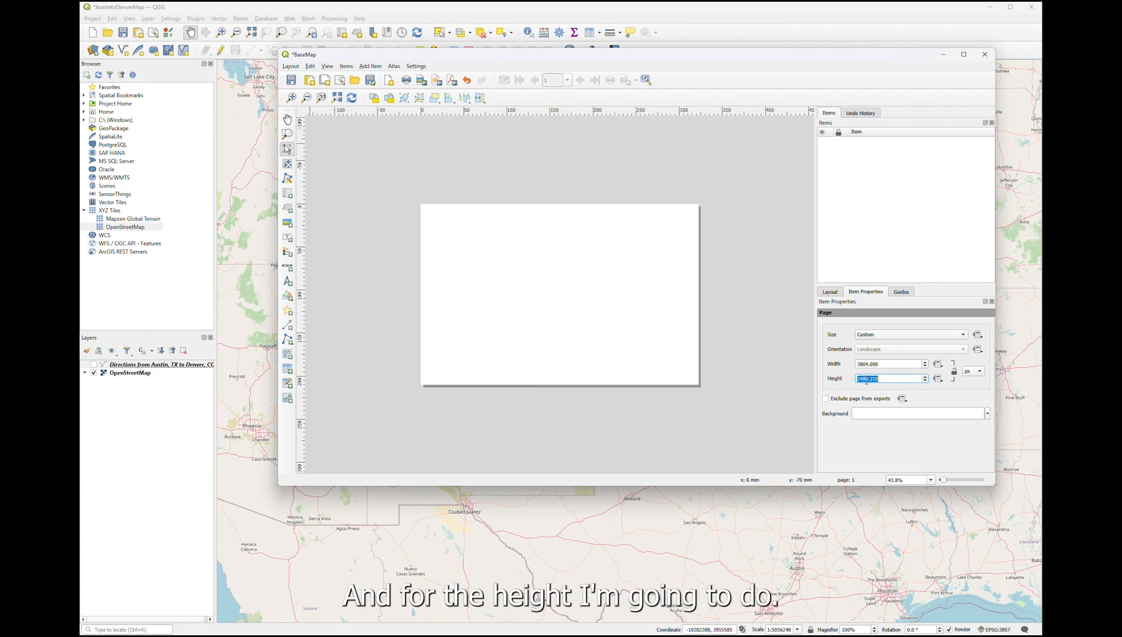
text(2160)
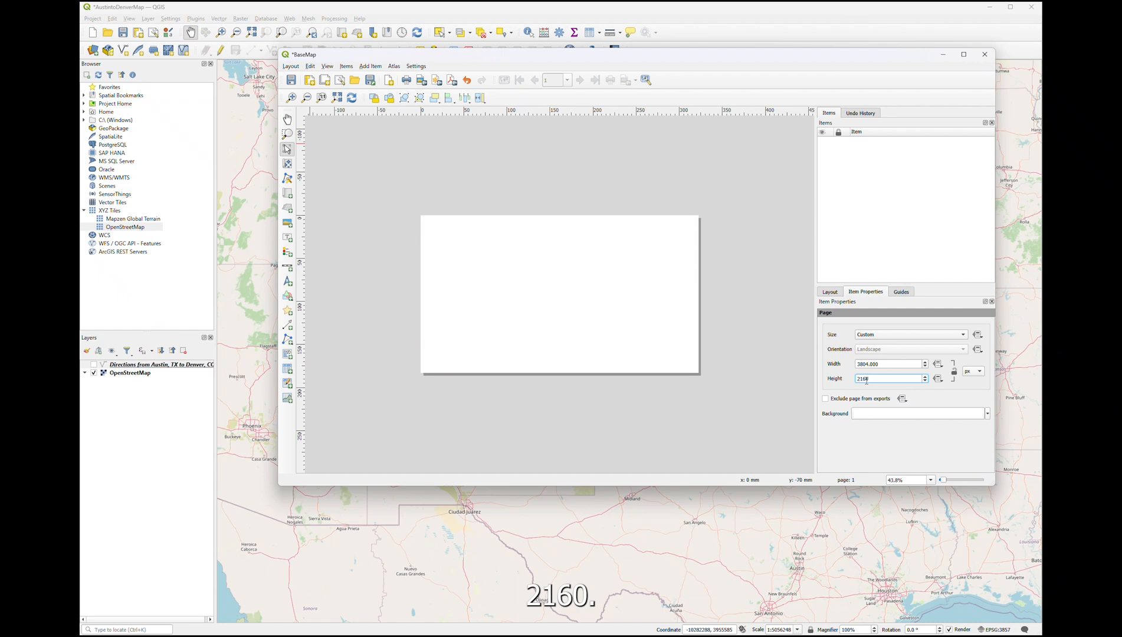
Step: Reduce the page background's opacity to 0% and add a map item covering the whole page
click(987, 414)
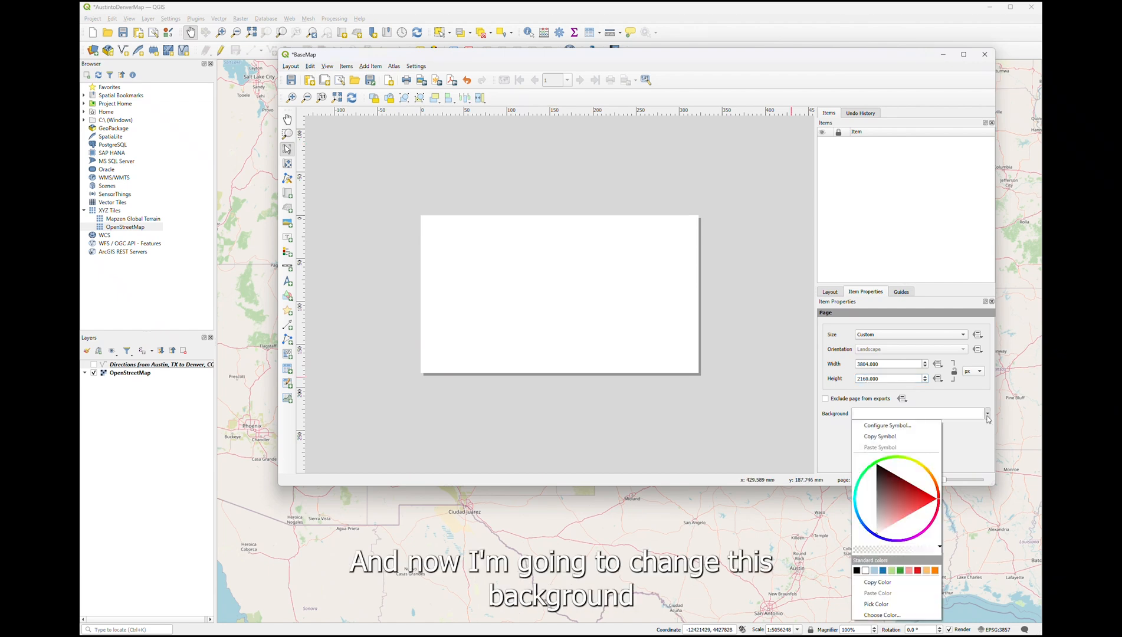
click(950, 415)
click(950, 415)
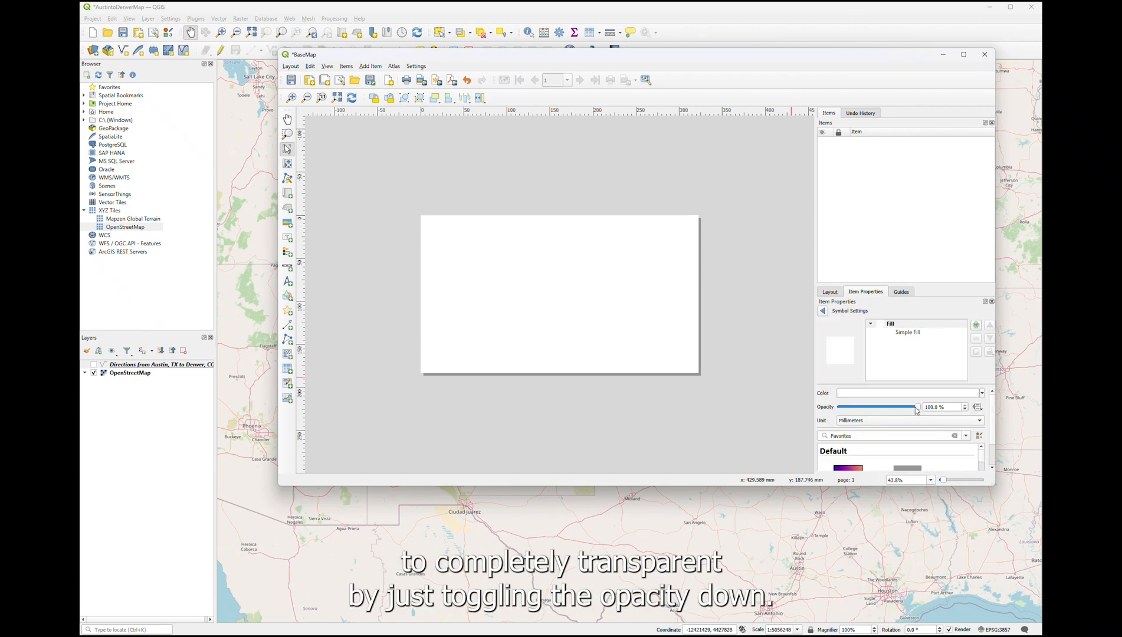
drag(917, 407, 839, 407)
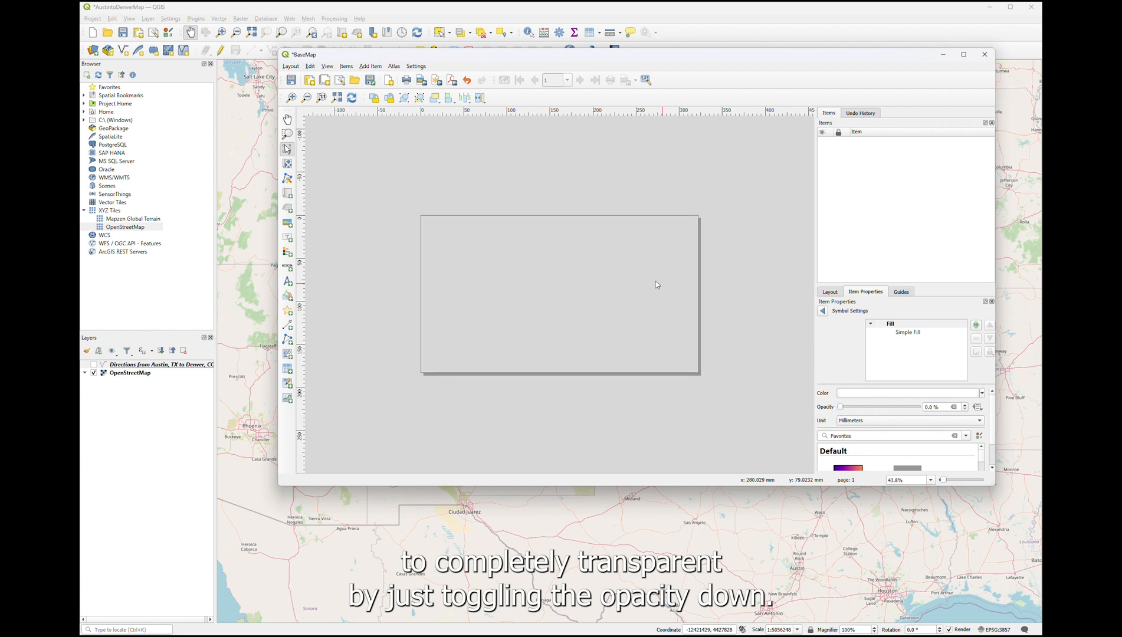
click(289, 198)
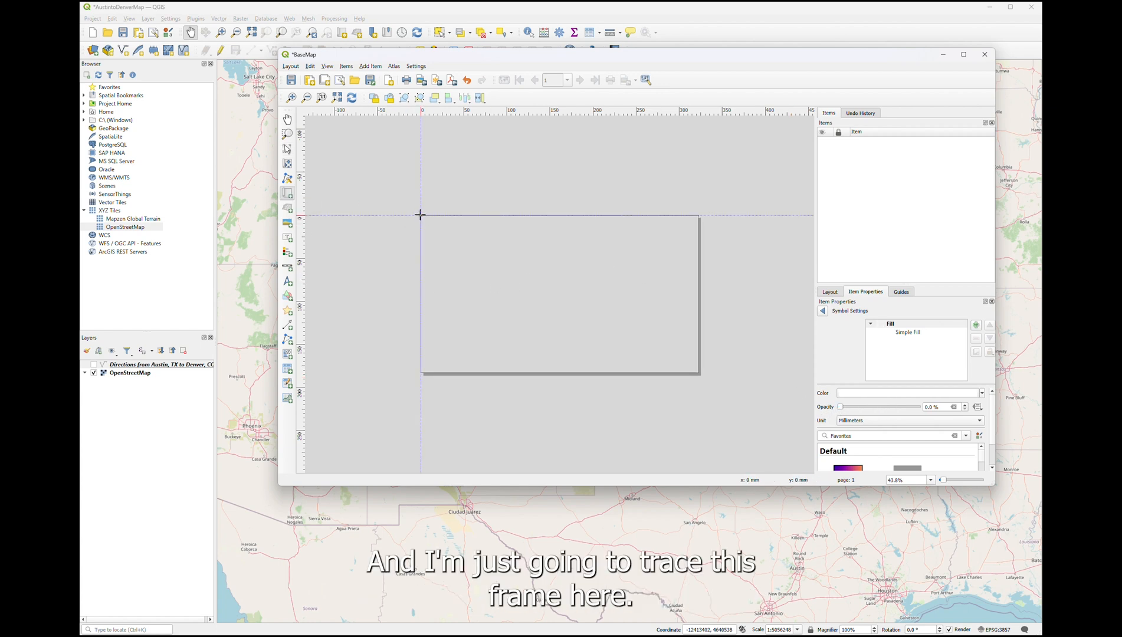
drag(421, 215, 700, 376)
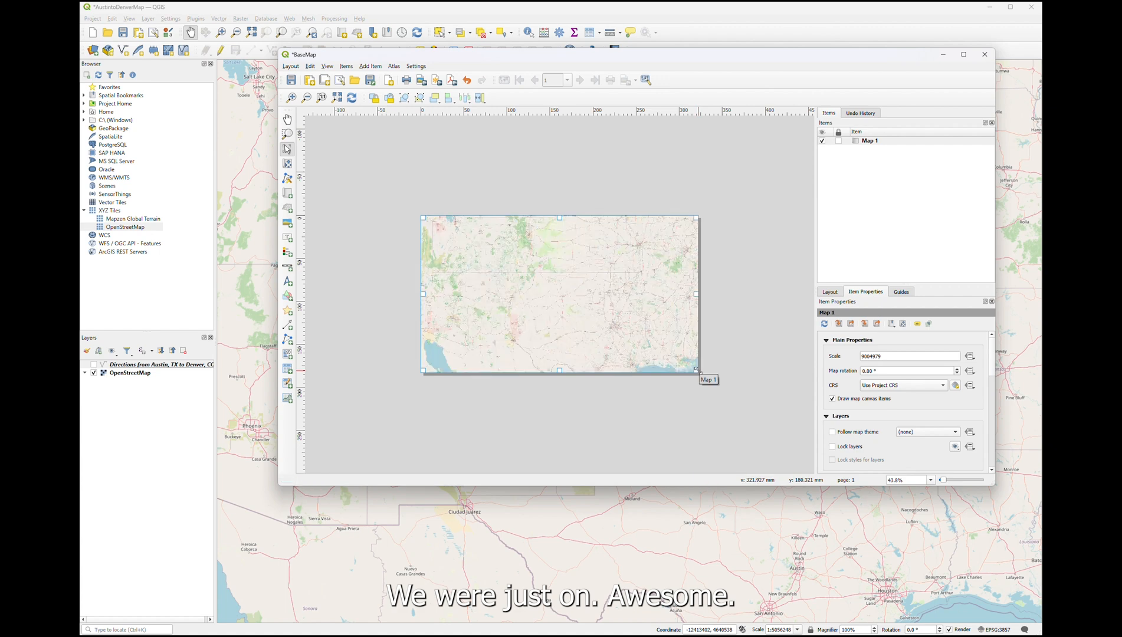
Step: Export the layout as an image named BaseMap in the Assets folder, with the page width corrected to 3804 px
click(381, 20)
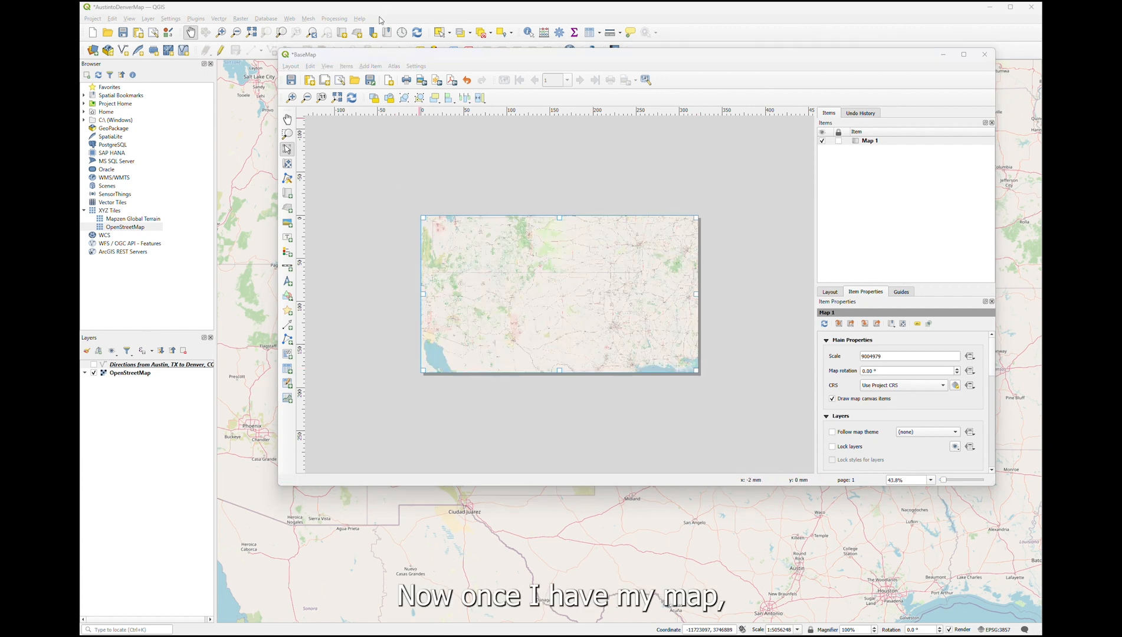
click(428, 83)
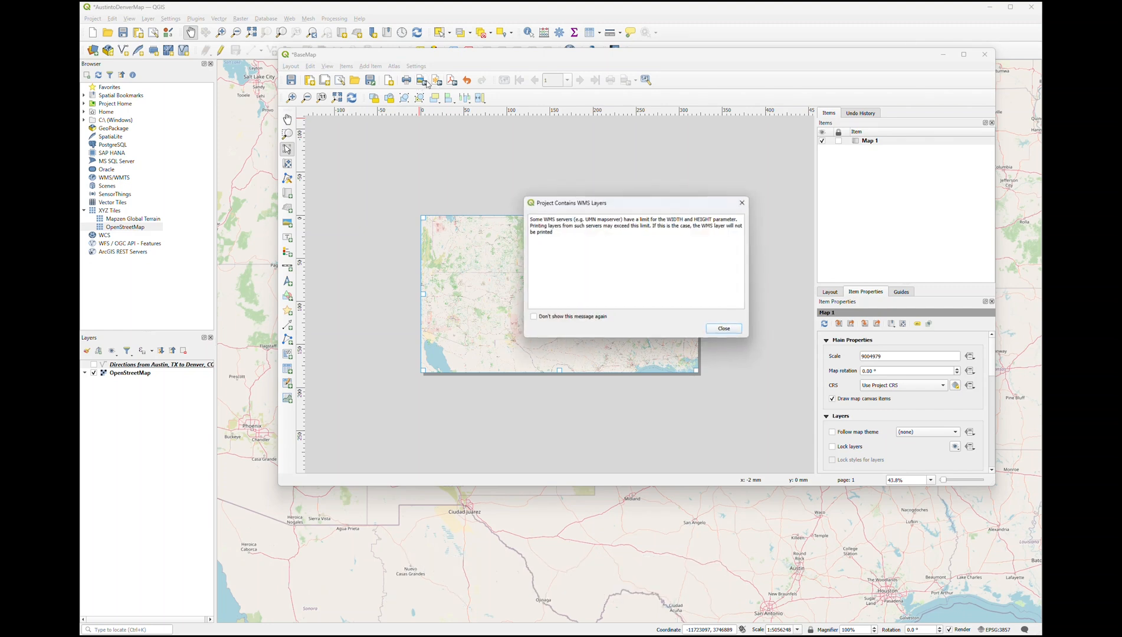
click(732, 331)
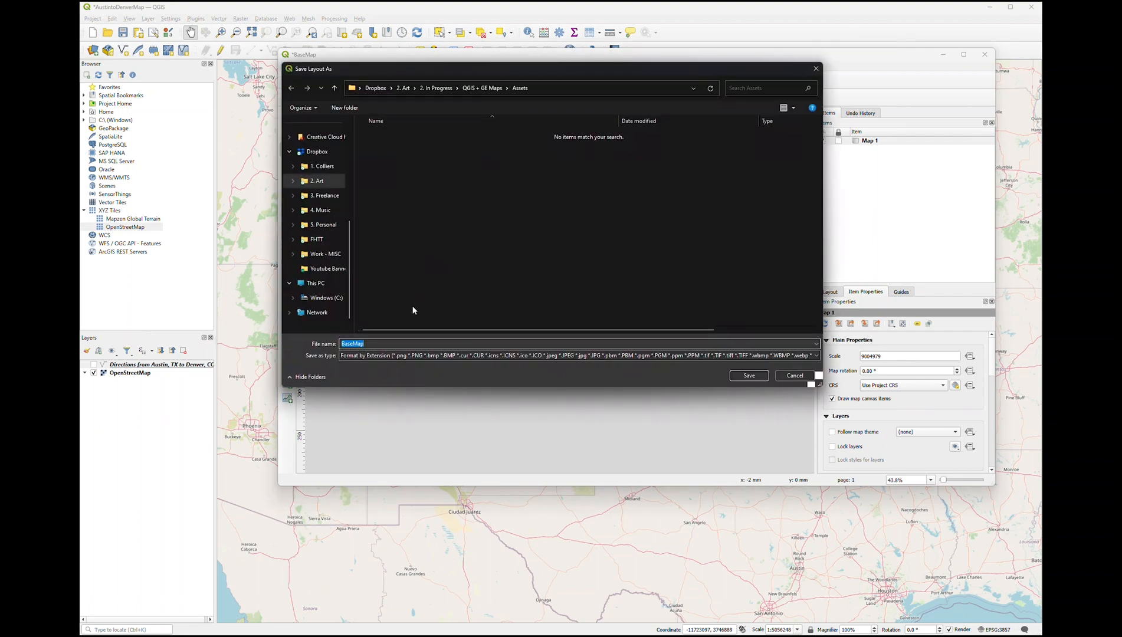
click(756, 375)
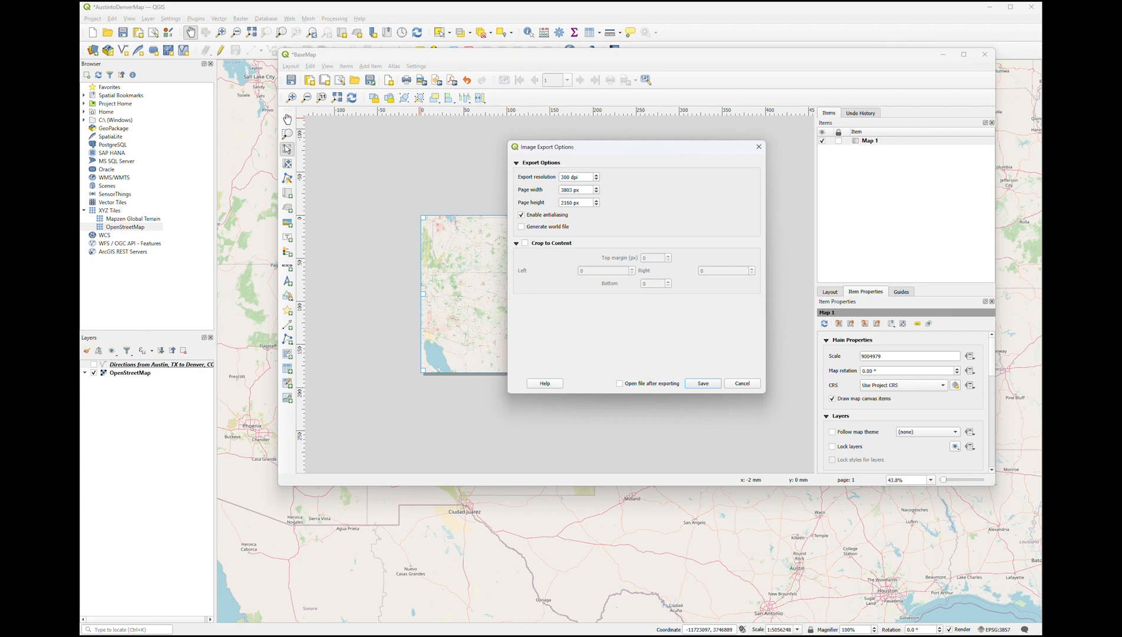
click(381, 18)
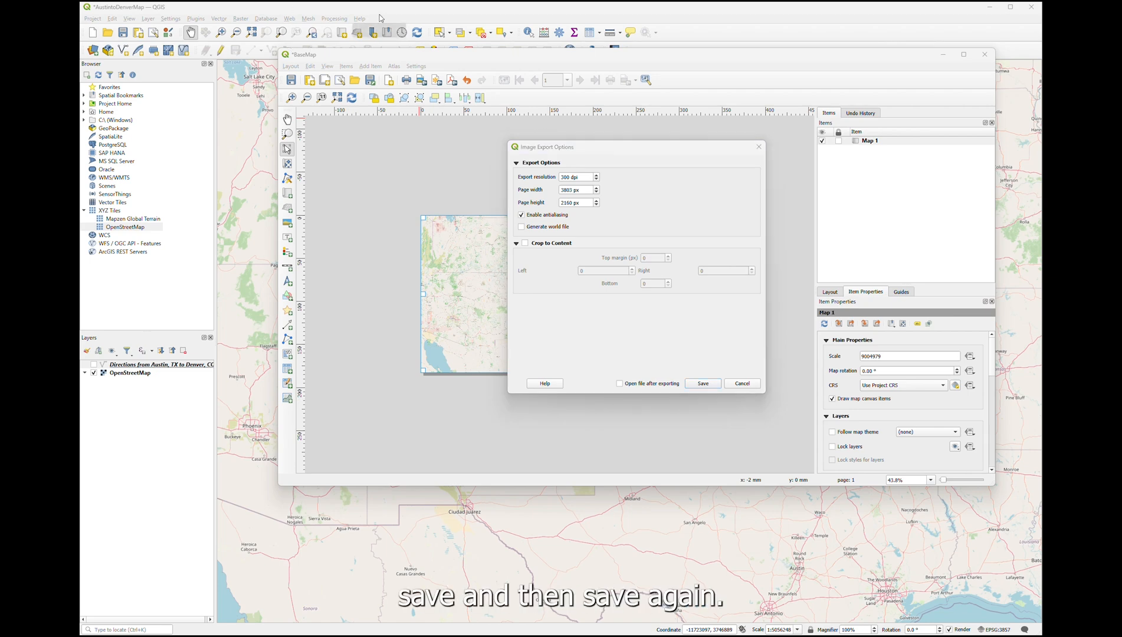
click(596, 188)
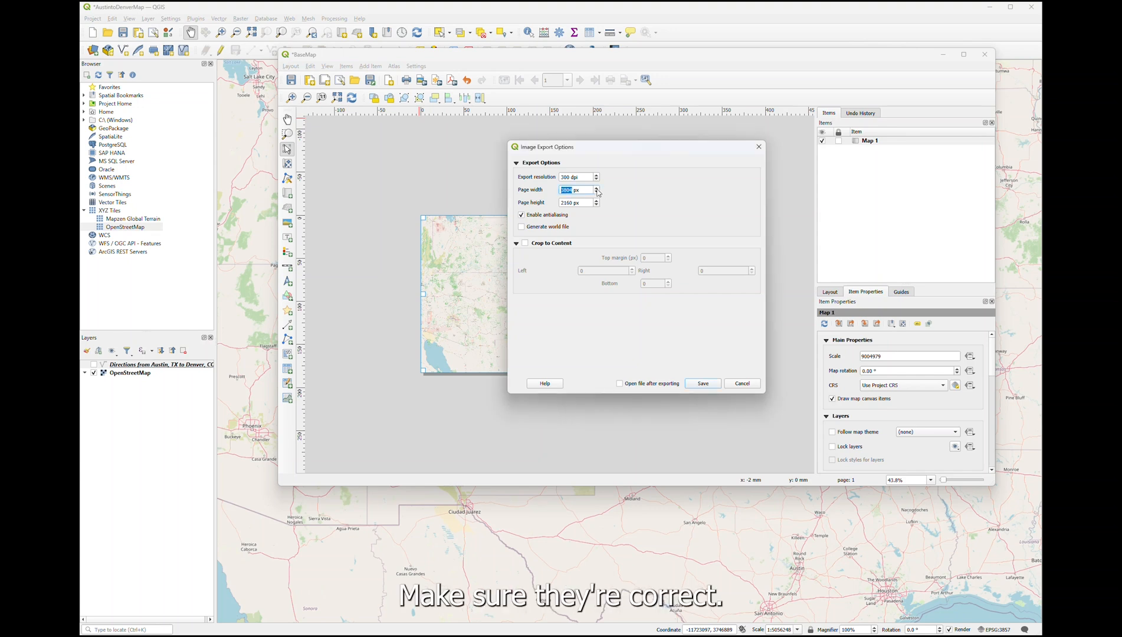
click(703, 384)
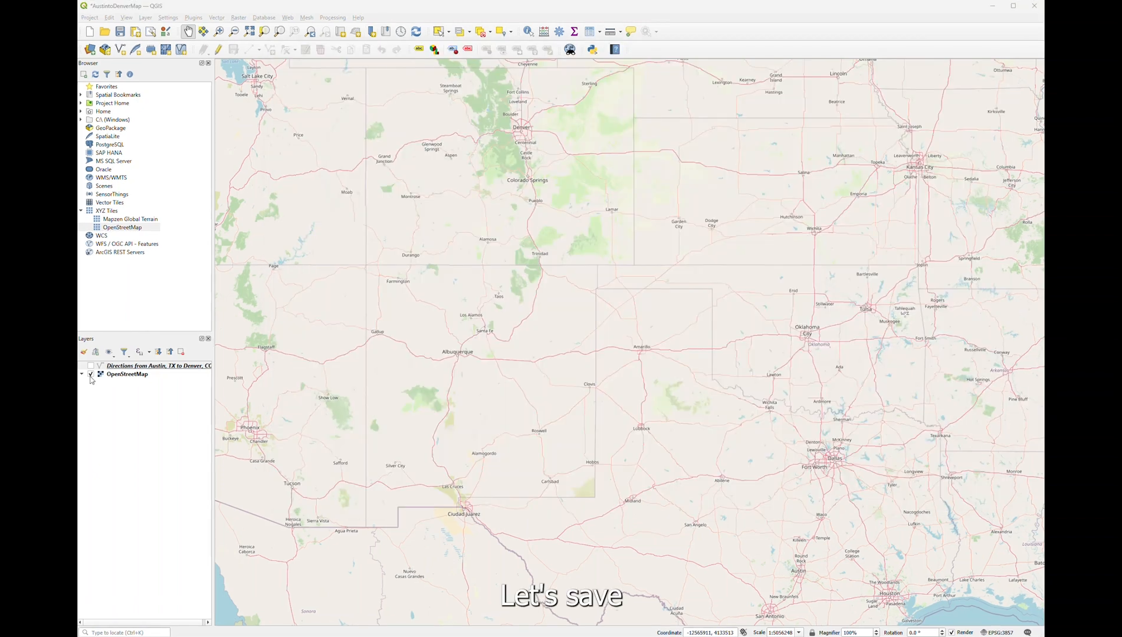
Step: Hide the OpenStreetMap layer, show the Austin to Denver directions layer, and refresh the BaseMap layout view
click(91, 374)
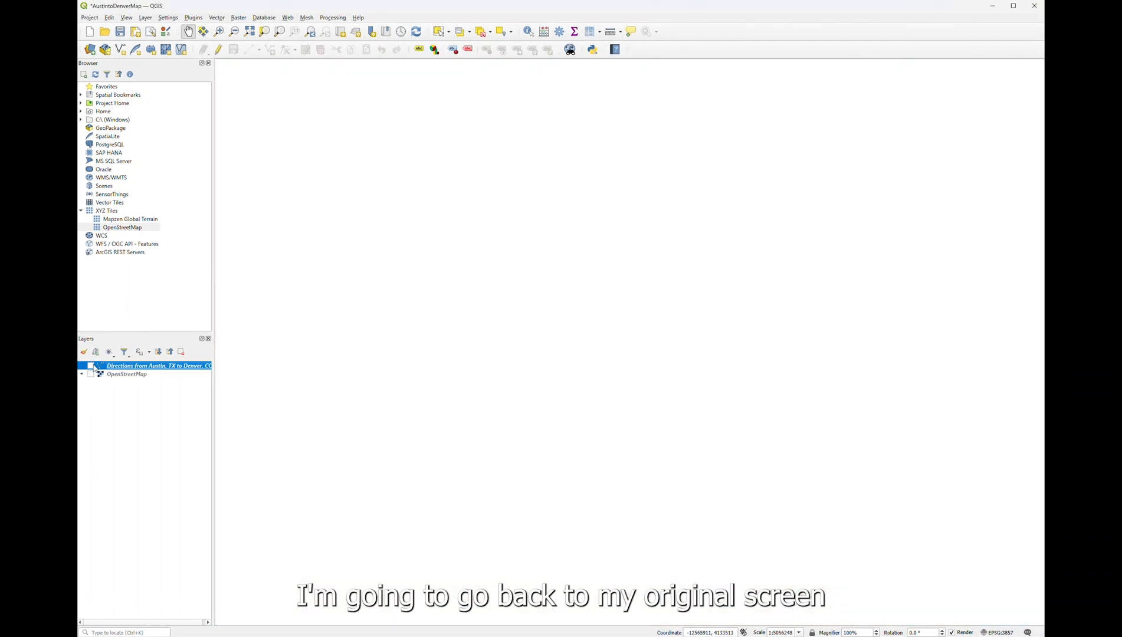
click(92, 367)
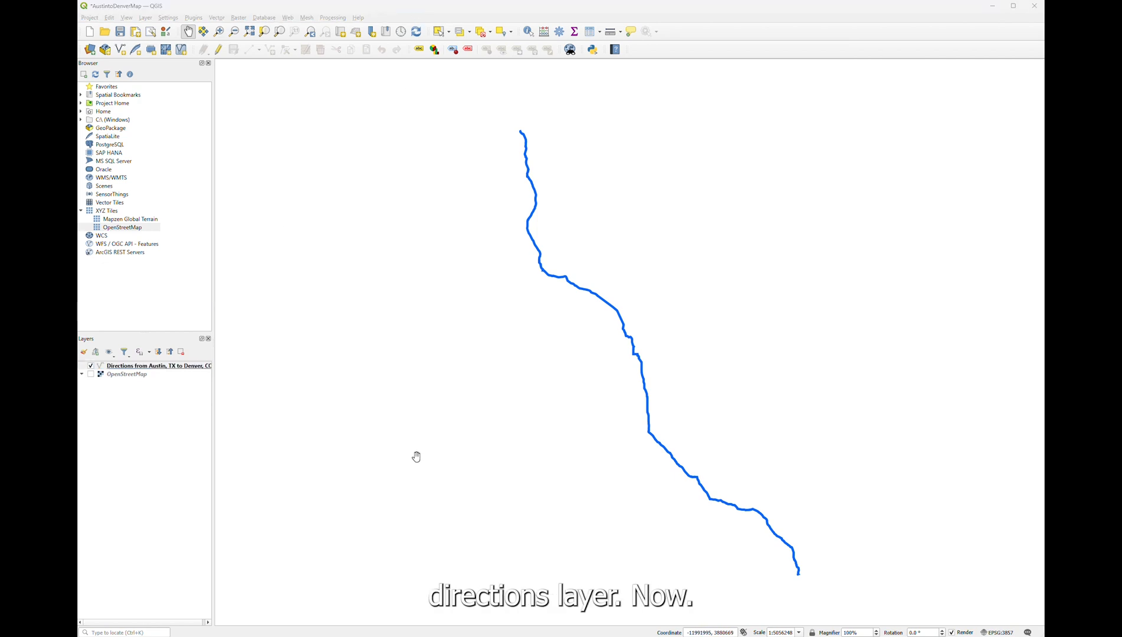
mouse_move(662, 636)
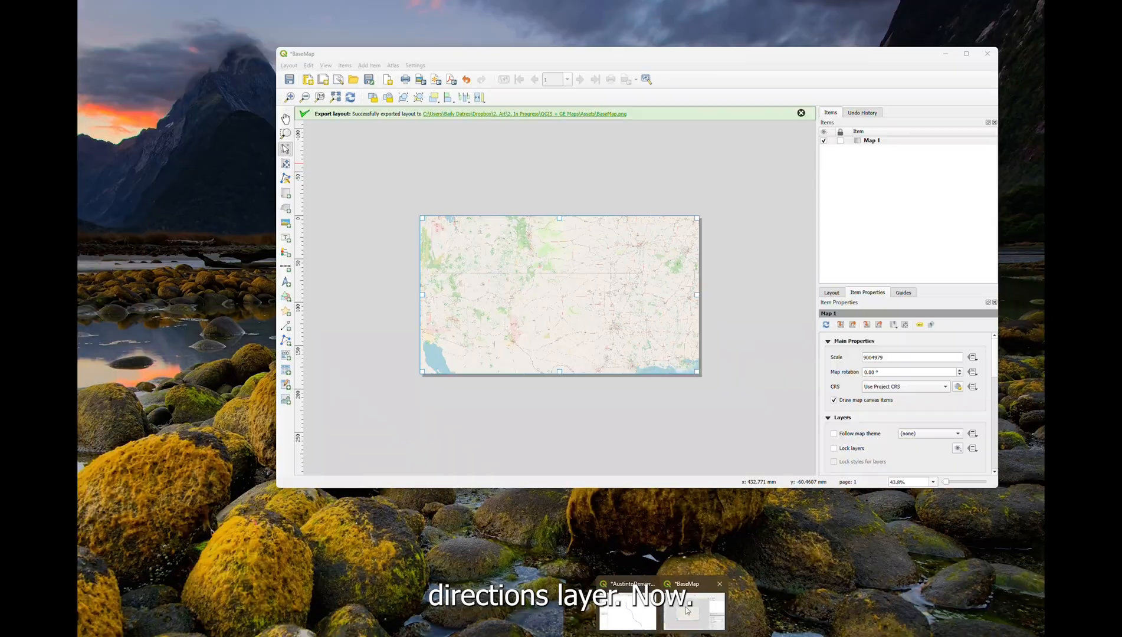
click(688, 610)
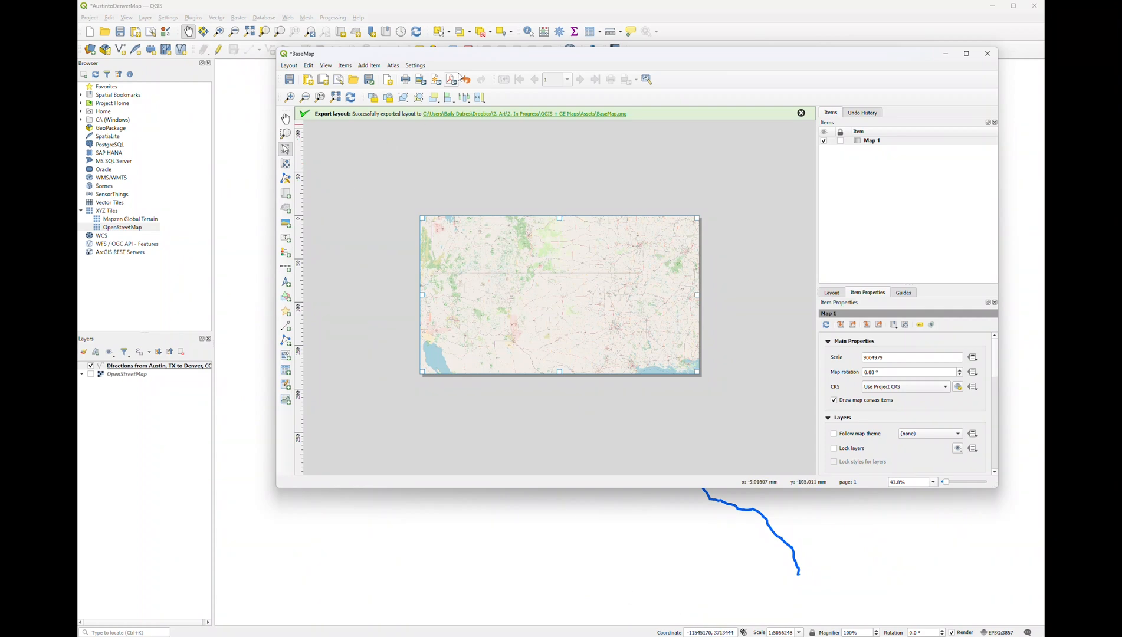
click(353, 101)
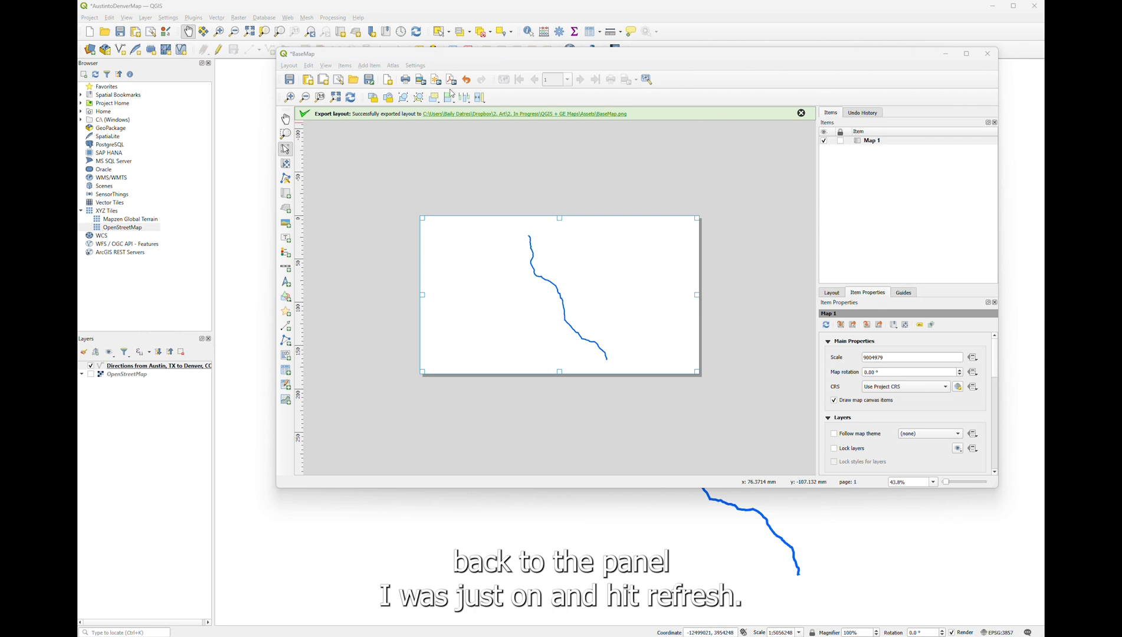
Step: Export the route-only layout as an SVG named BaseMap-Route in the Assets folder, keeping the default export options
click(436, 81)
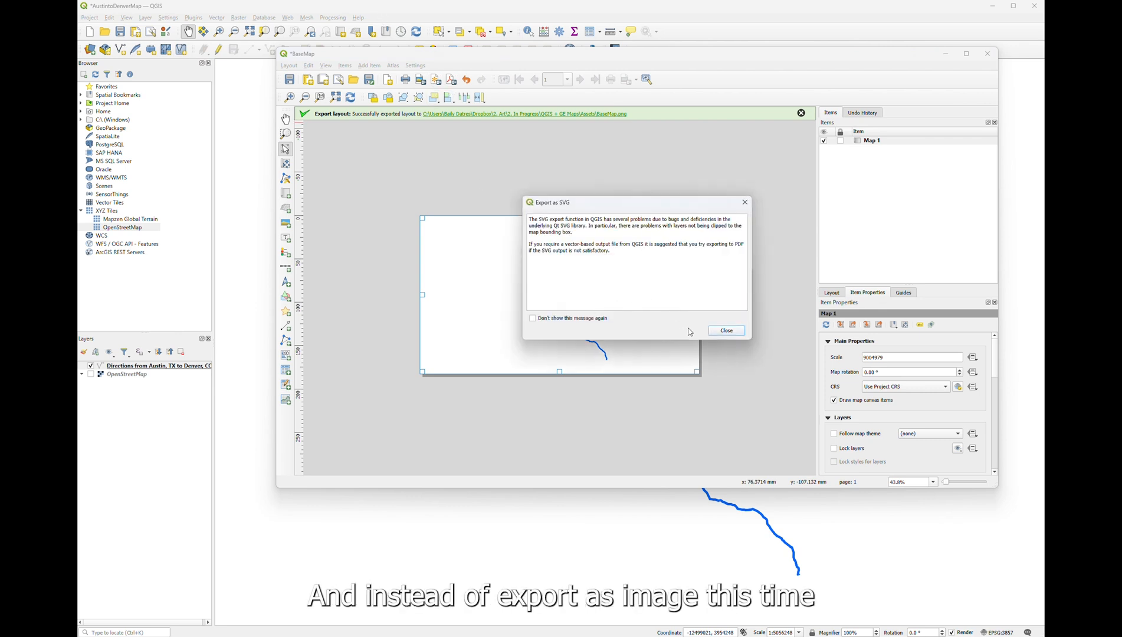
click(727, 330)
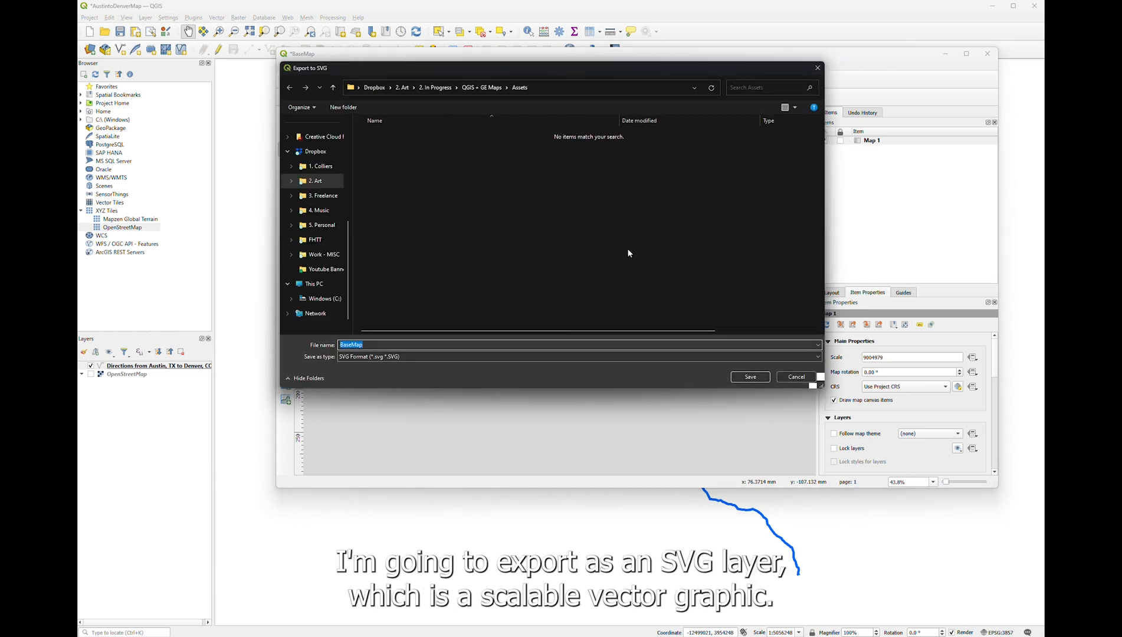
click(391, 345)
text(-Route)
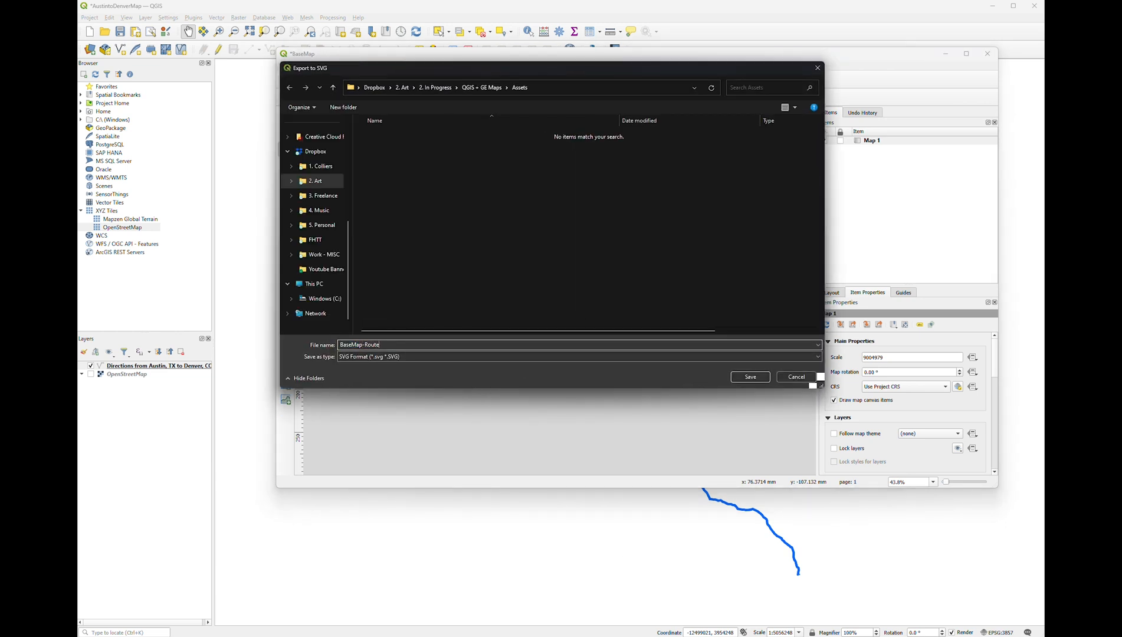
click(750, 376)
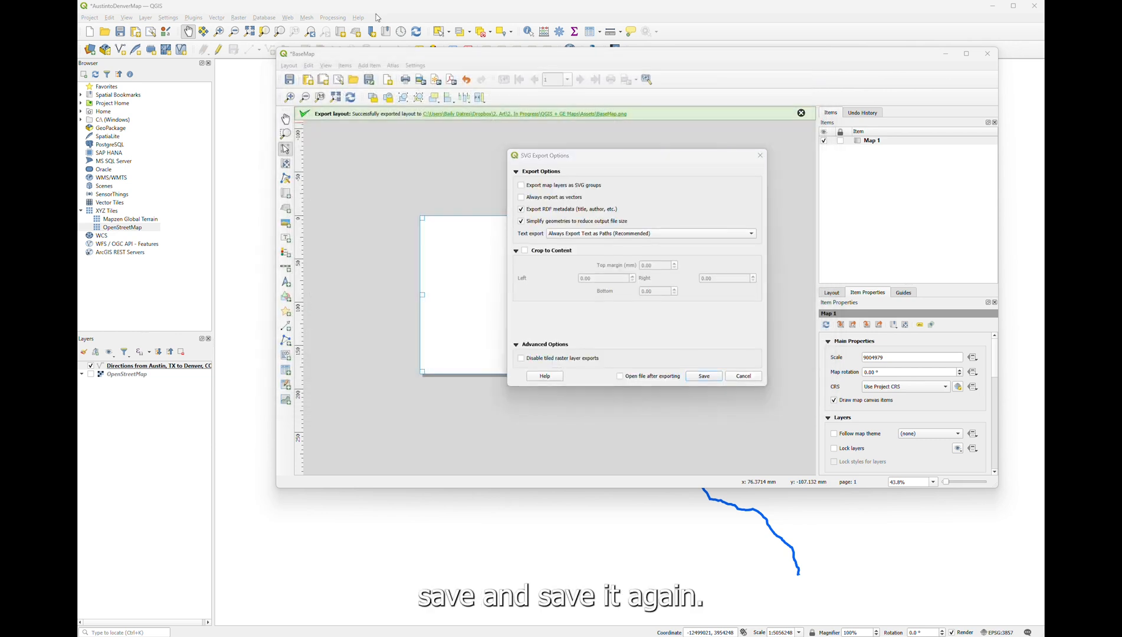
click(705, 376)
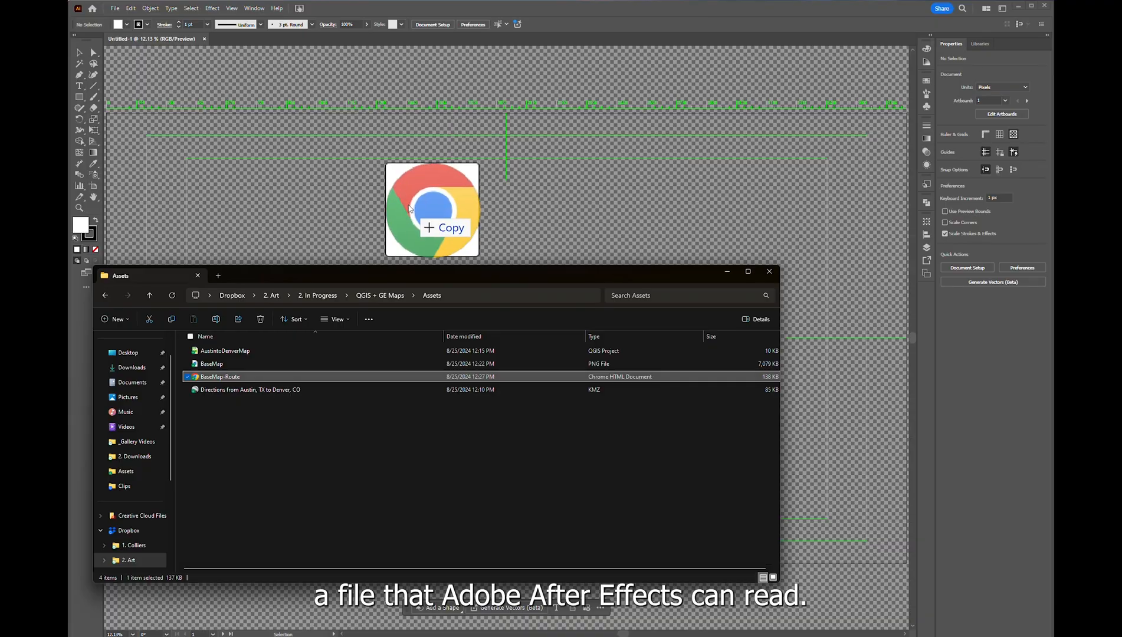
Step: Switch to Adobe Illustrator, open BaseMap-Route.svg from the Assets folder as its own document, and select its artwork group
drag(432, 210, 409, 206)
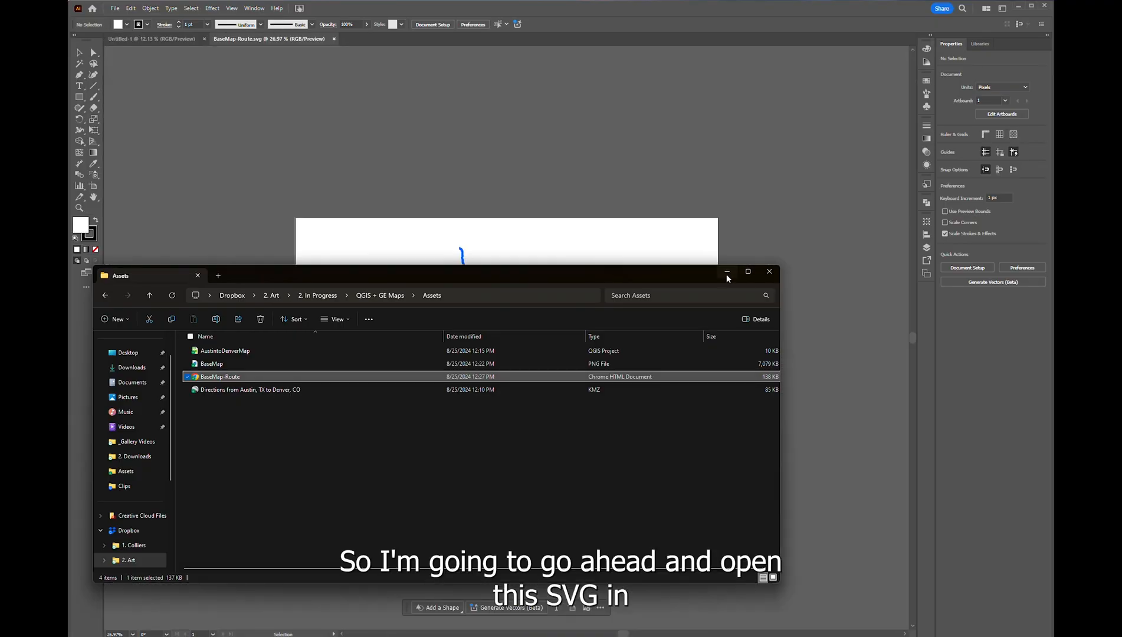
click(727, 271)
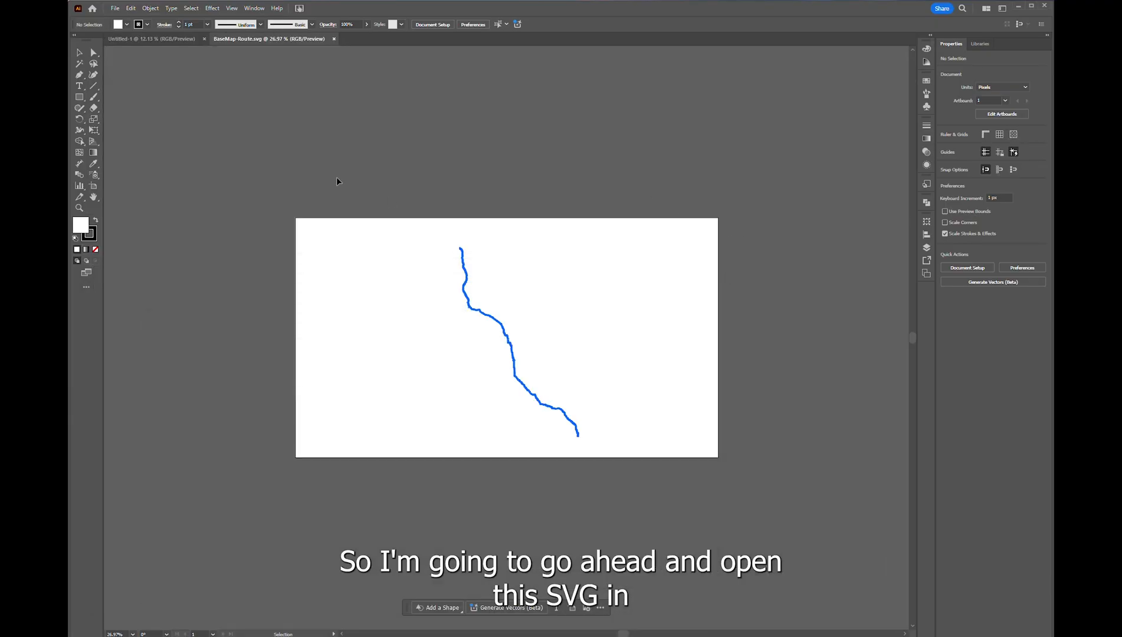
click(627, 401)
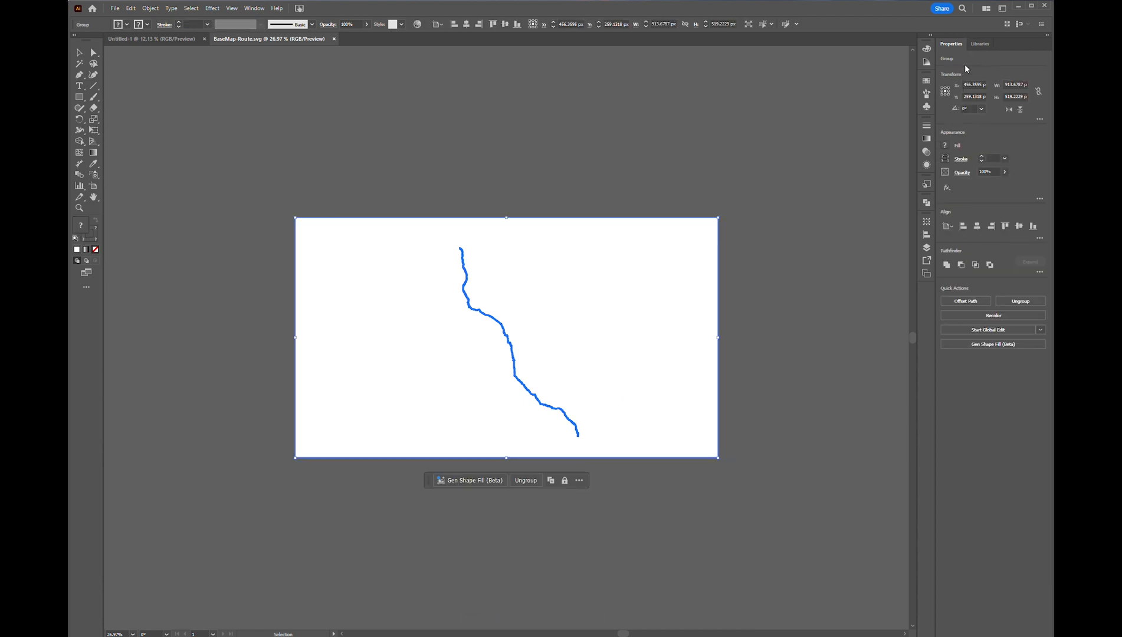
Step: Display the document's layer list beside the canvas and expand Layer 1 and the group nested inside it
drag(928, 215, 933, 186)
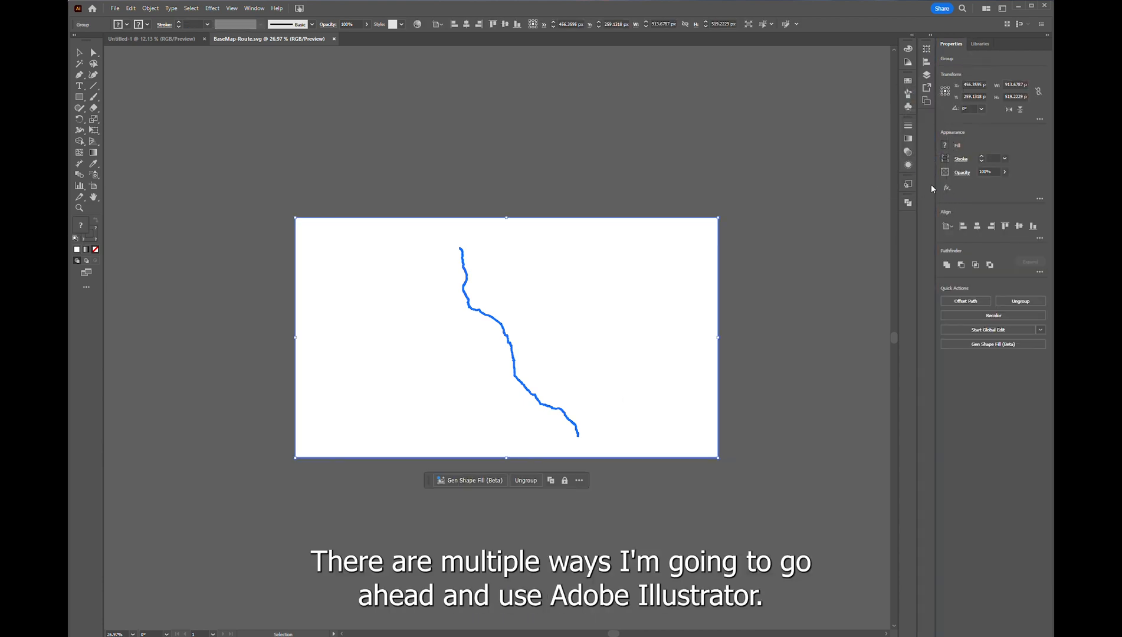
click(928, 75)
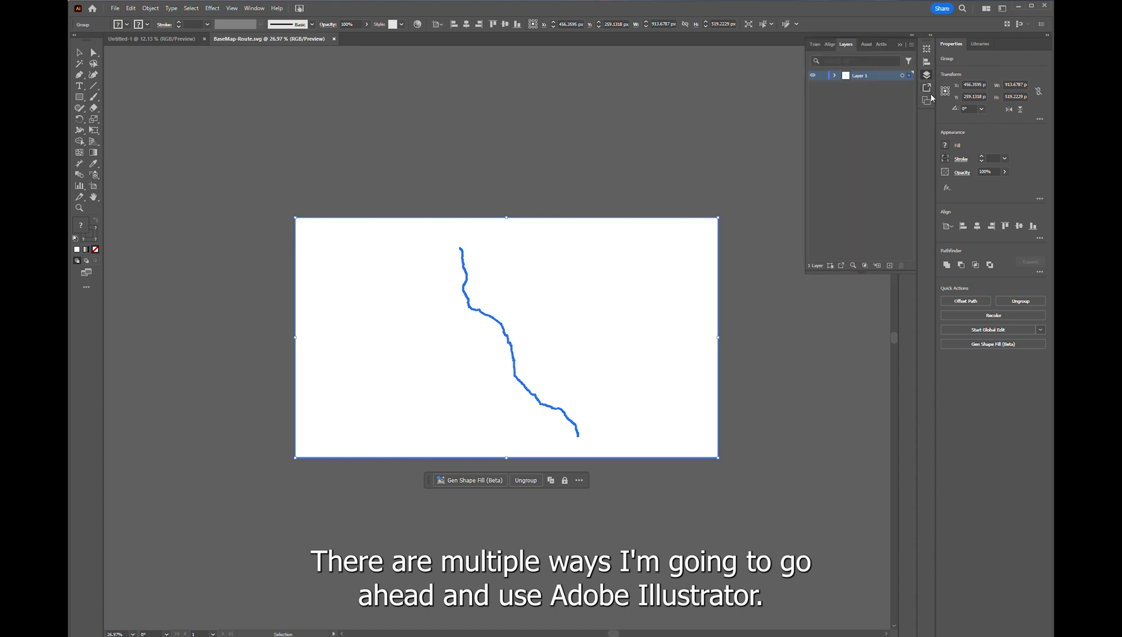
click(931, 35)
click(852, 76)
click(863, 85)
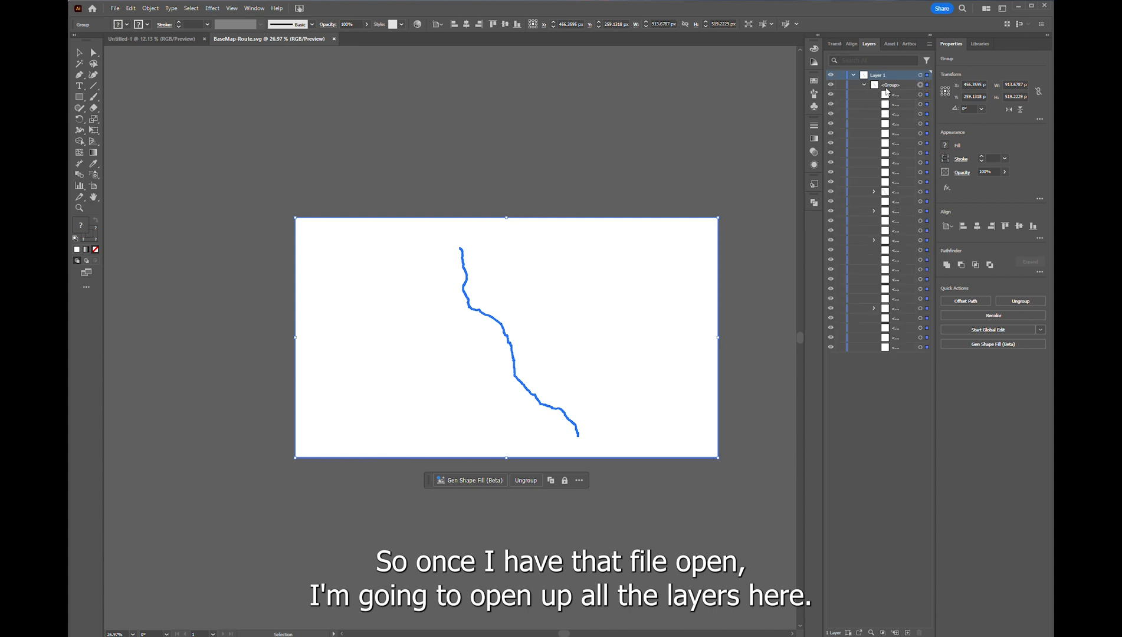
Step: Select all the sublayers of the nested group and move them out of it, directly into Layer 1
click(921, 95)
click(906, 95)
shift+click(899, 348)
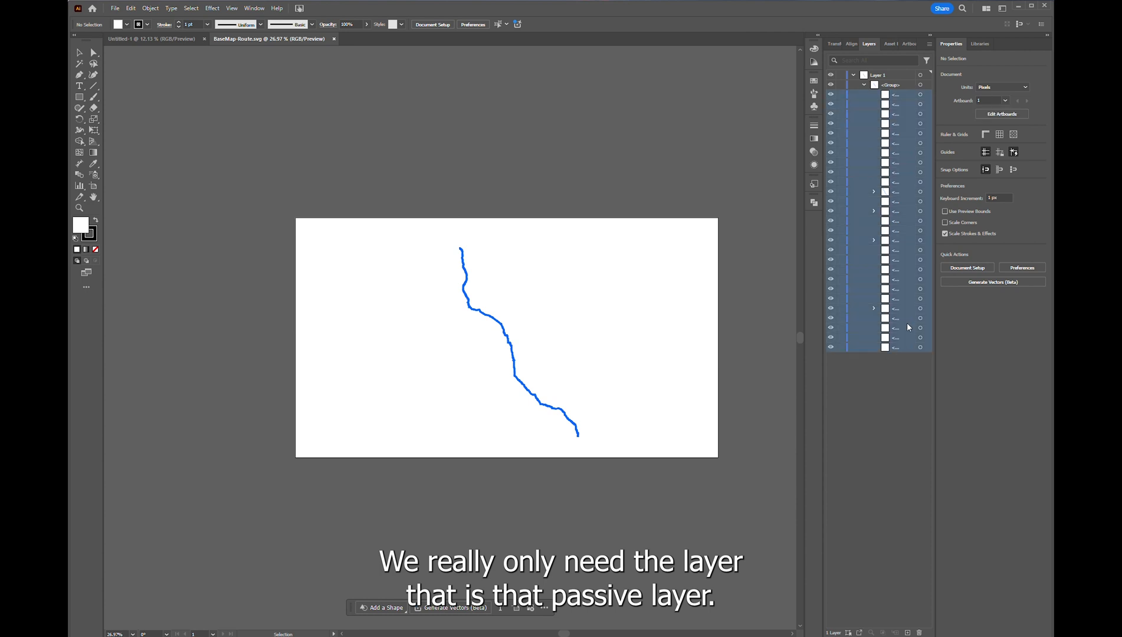
click(897, 76)
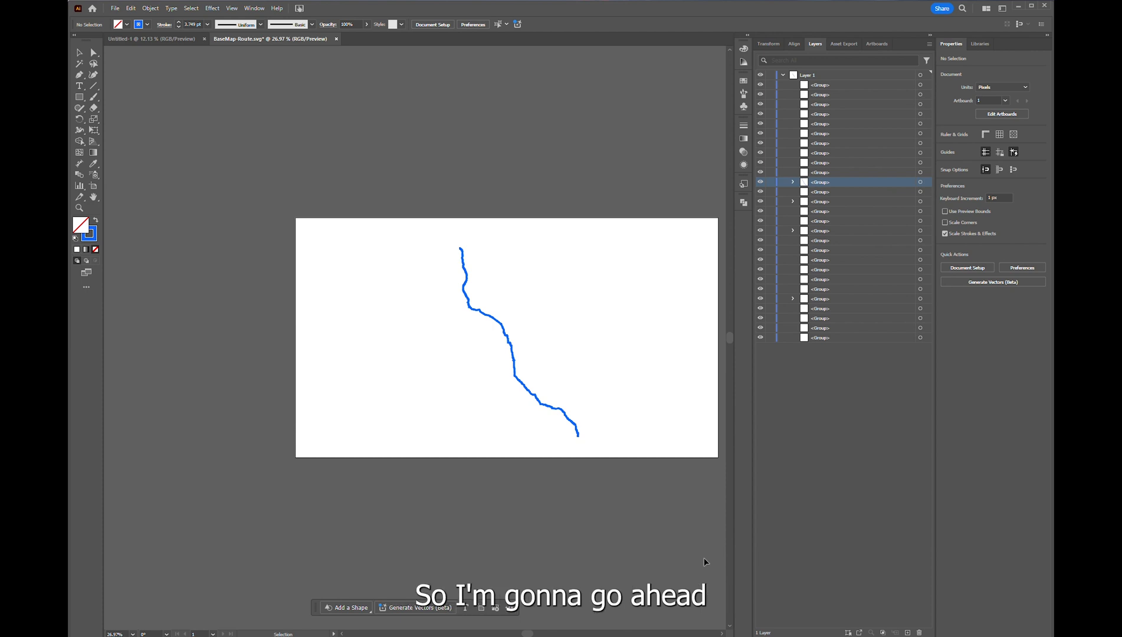
Step: Delete all the groups below and above the route group in Layer 1, keeping only the group that holds the route
click(862, 416)
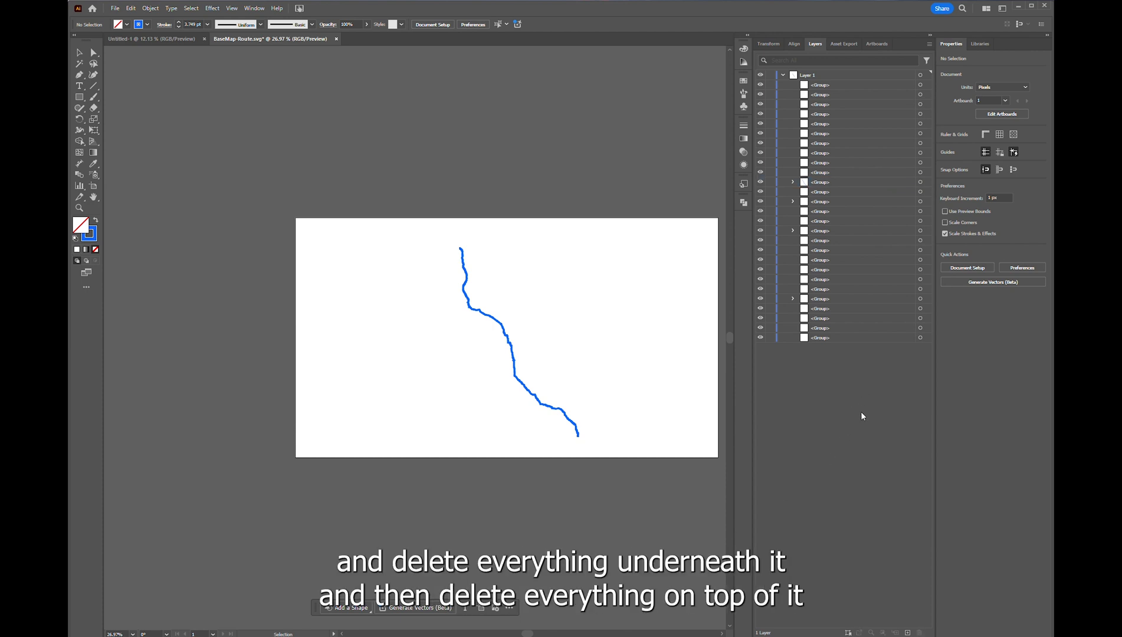
click(833, 340)
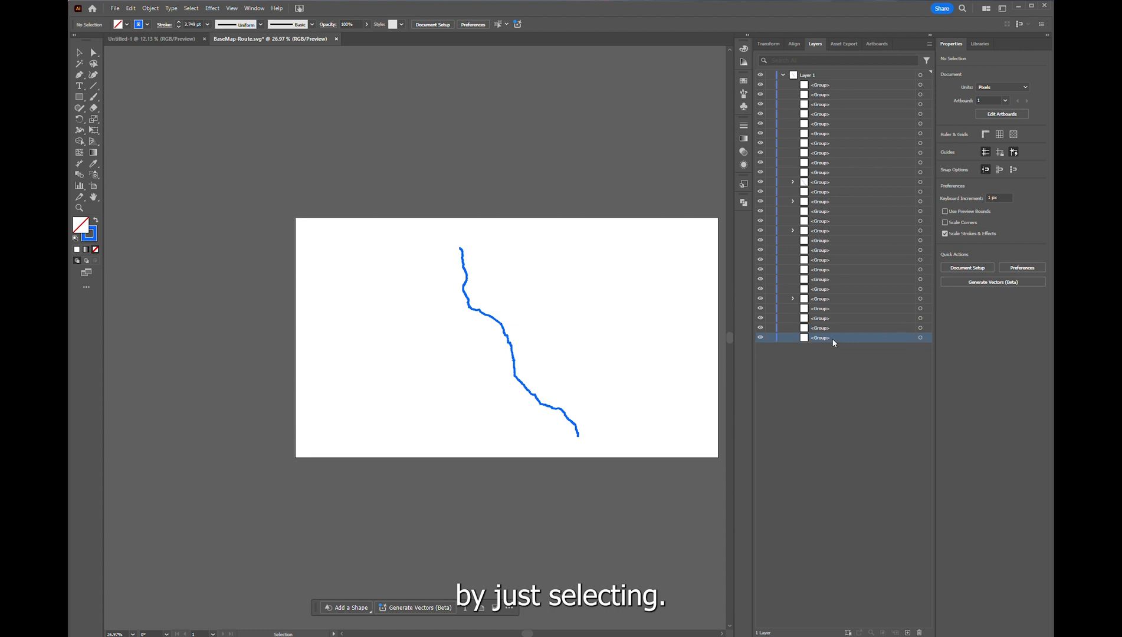
shift+click(835, 196)
click(919, 632)
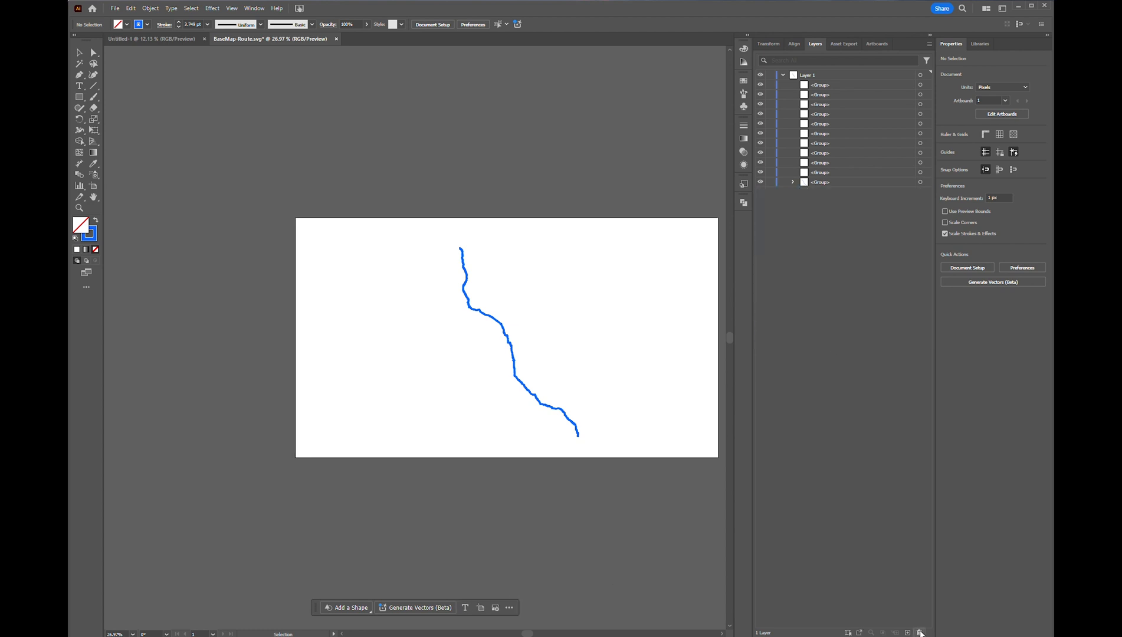
click(843, 174)
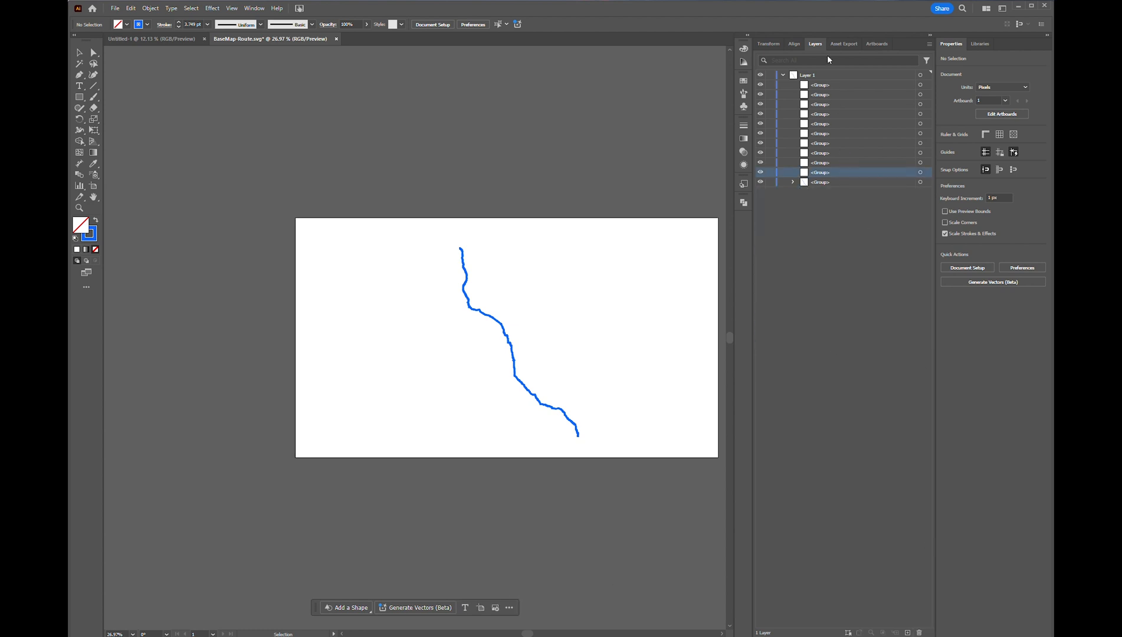
shift+click(836, 86)
click(919, 633)
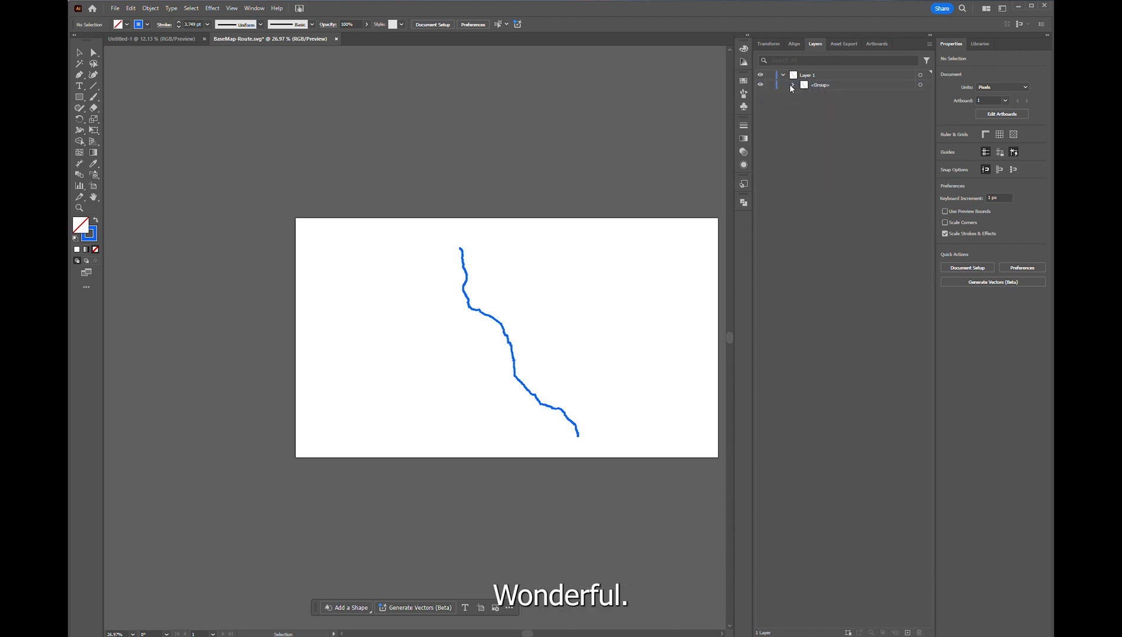
Step: Select the remaining route group's artwork and ungroup it so the route path sits directly in Layer 1
mouse_move(818, 88)
mouse_down()
mouse_move(816, 64)
mouse_move(817, 82)
mouse_up()
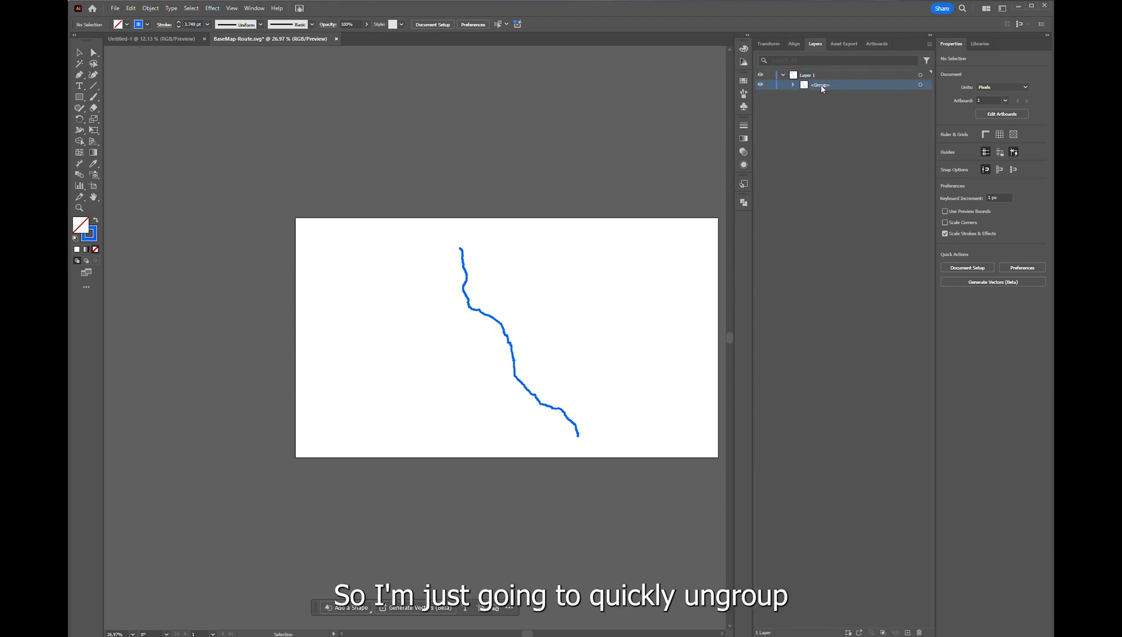
click(829, 75)
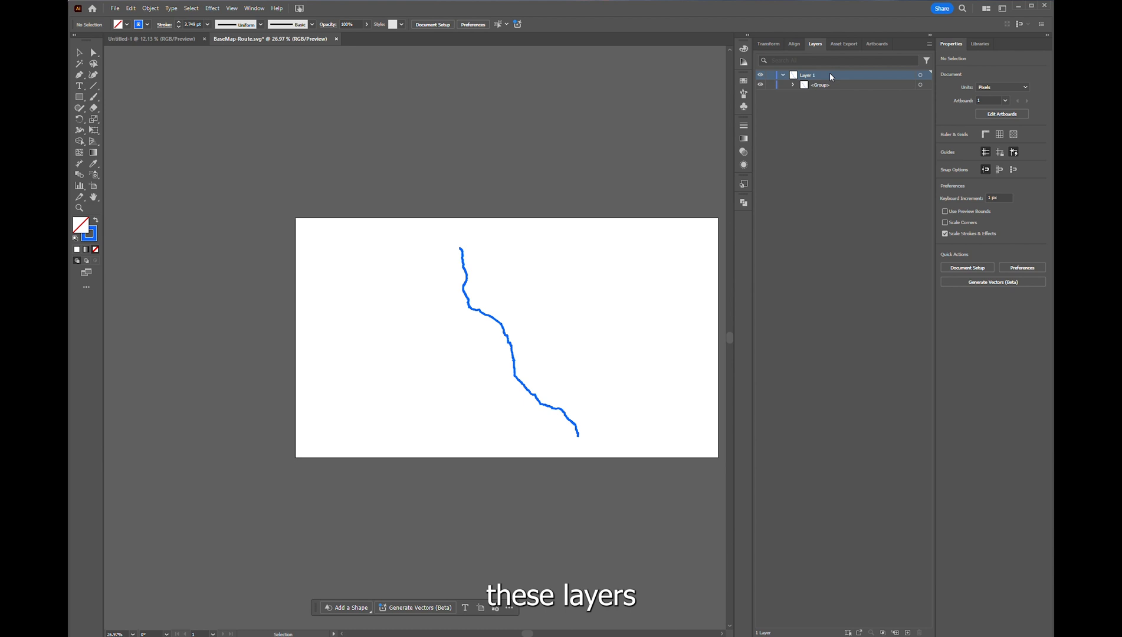
click(832, 87)
click(921, 85)
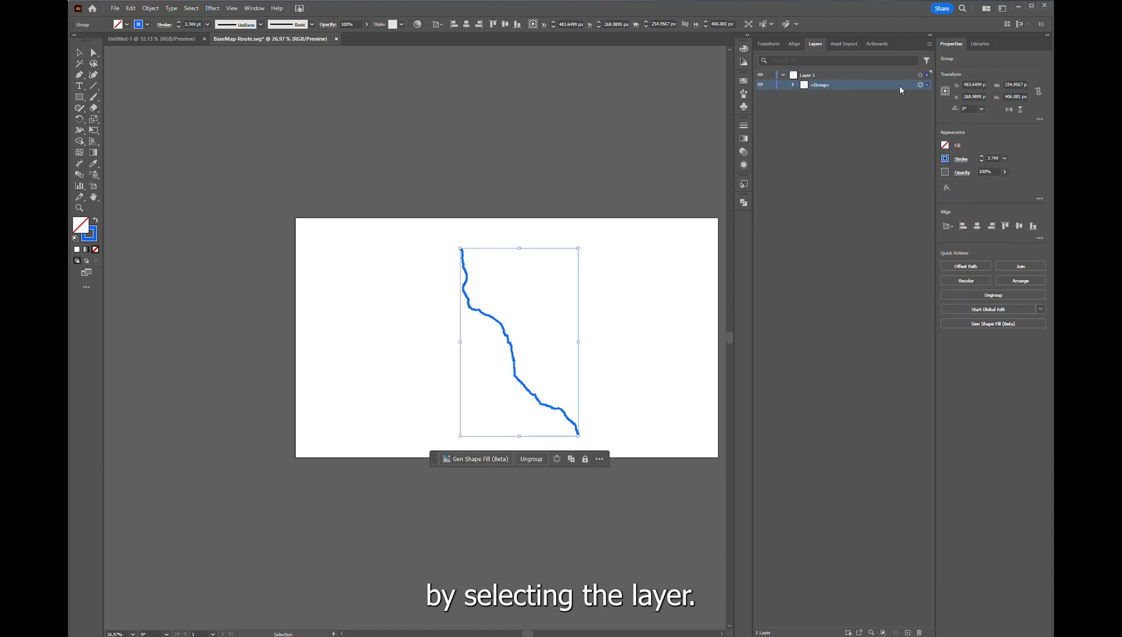
click(531, 459)
click(832, 75)
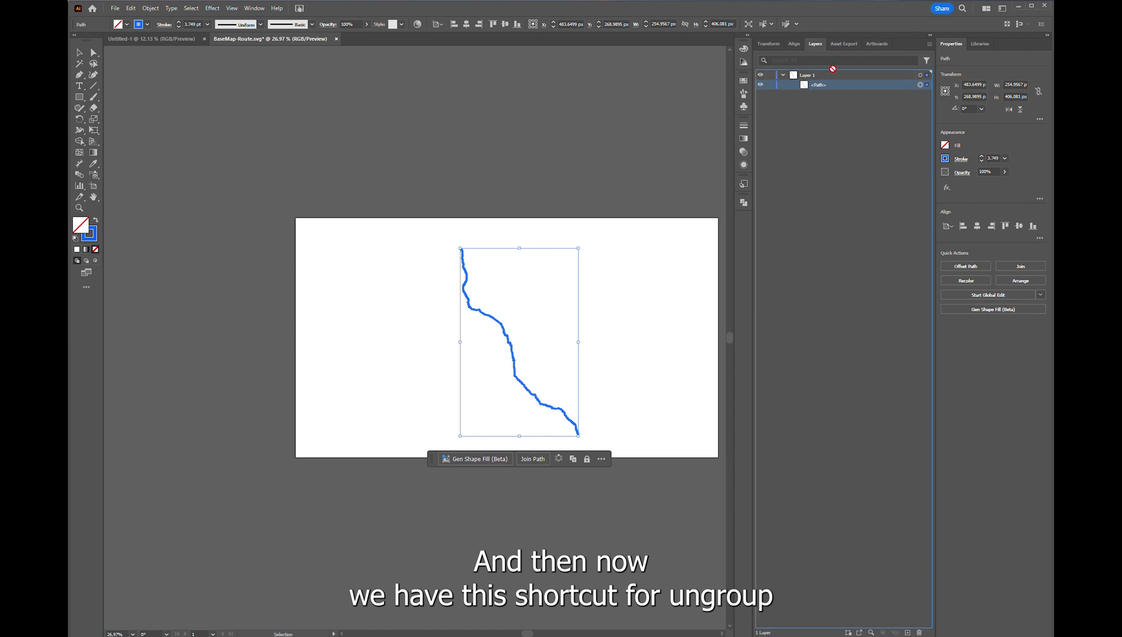
click(838, 142)
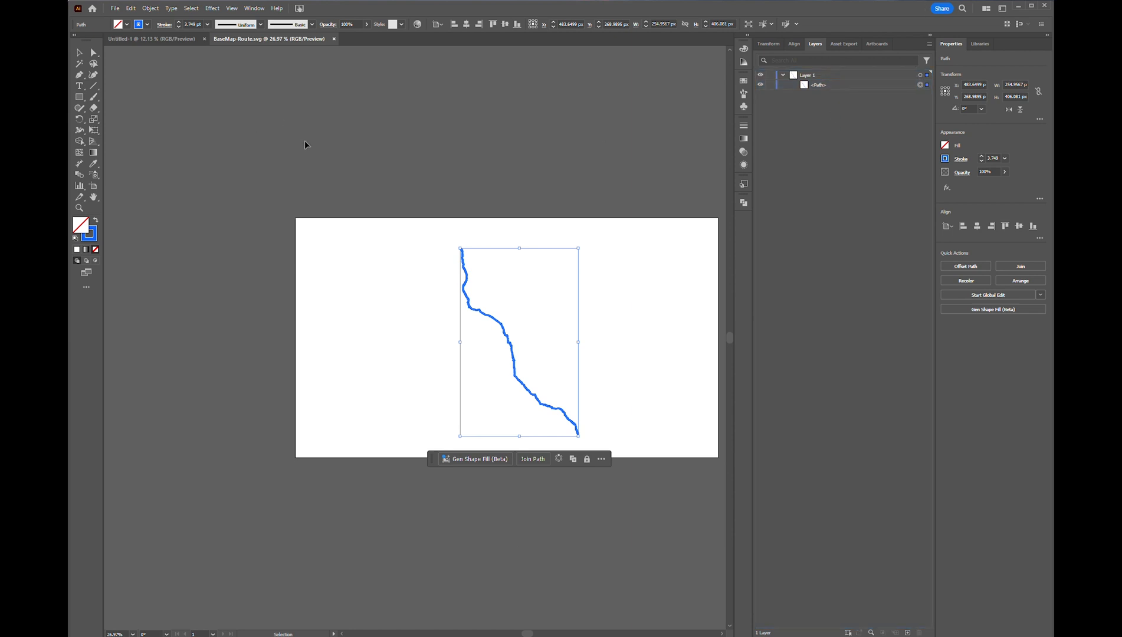
Step: Save the document as BaseMap-Route in Adobe Illustrator (*.AI) format in the Assets folder and accept the save options
click(114, 9)
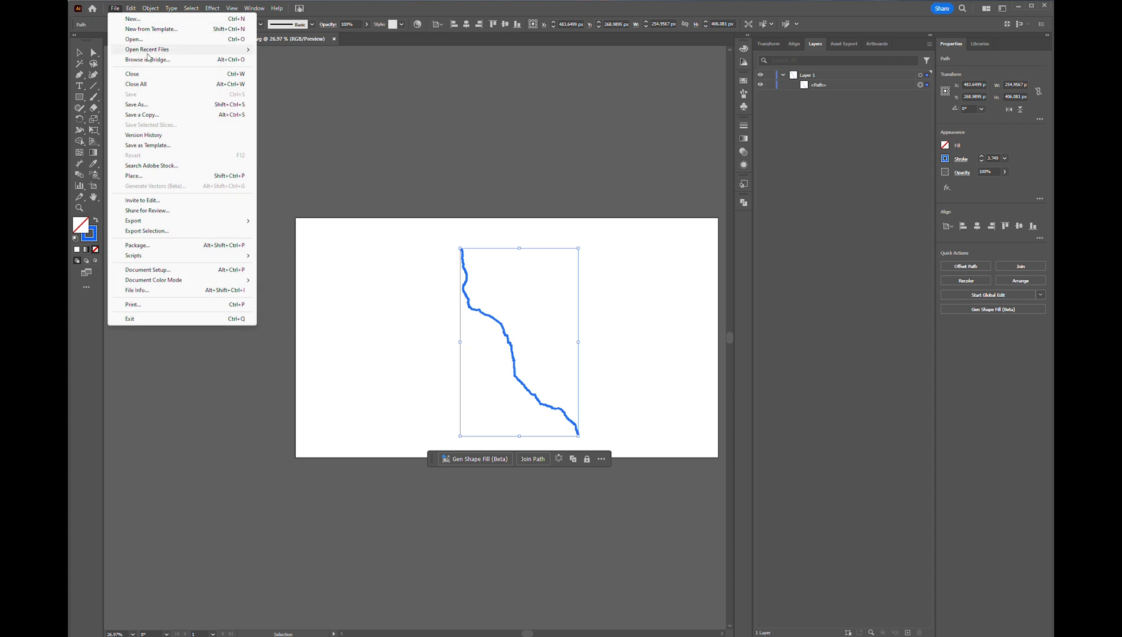
click(177, 105)
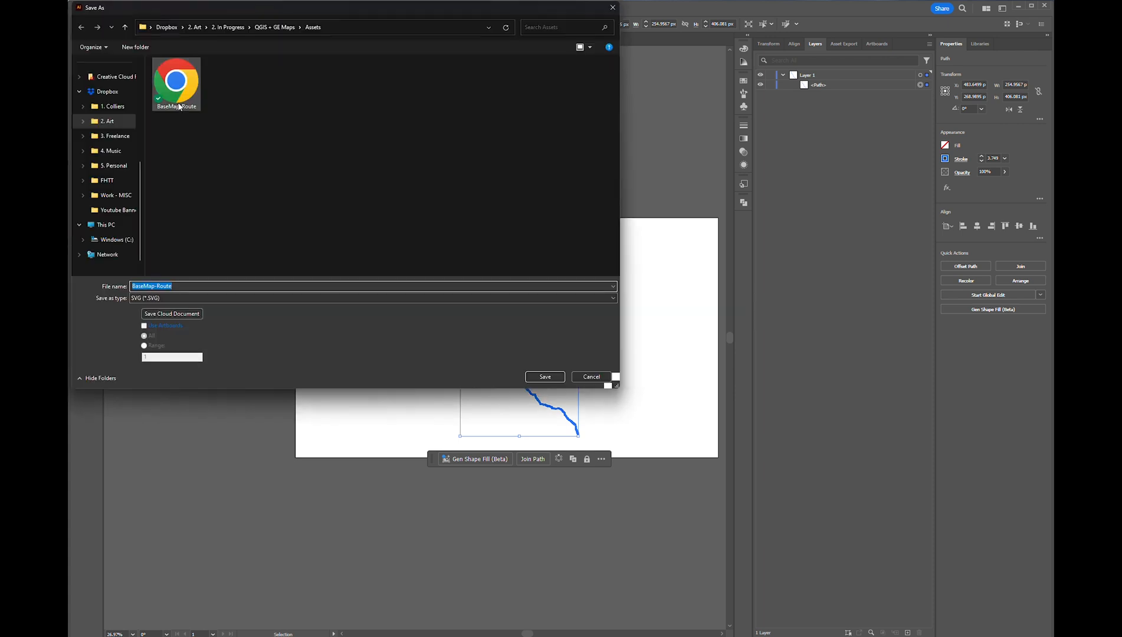
click(267, 298)
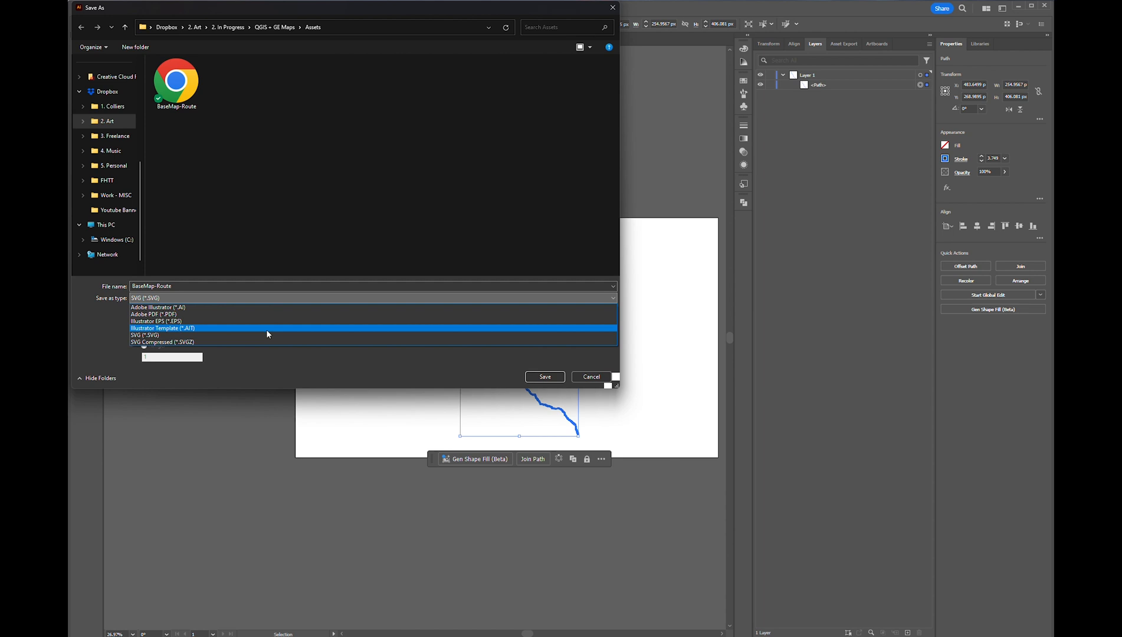
click(270, 308)
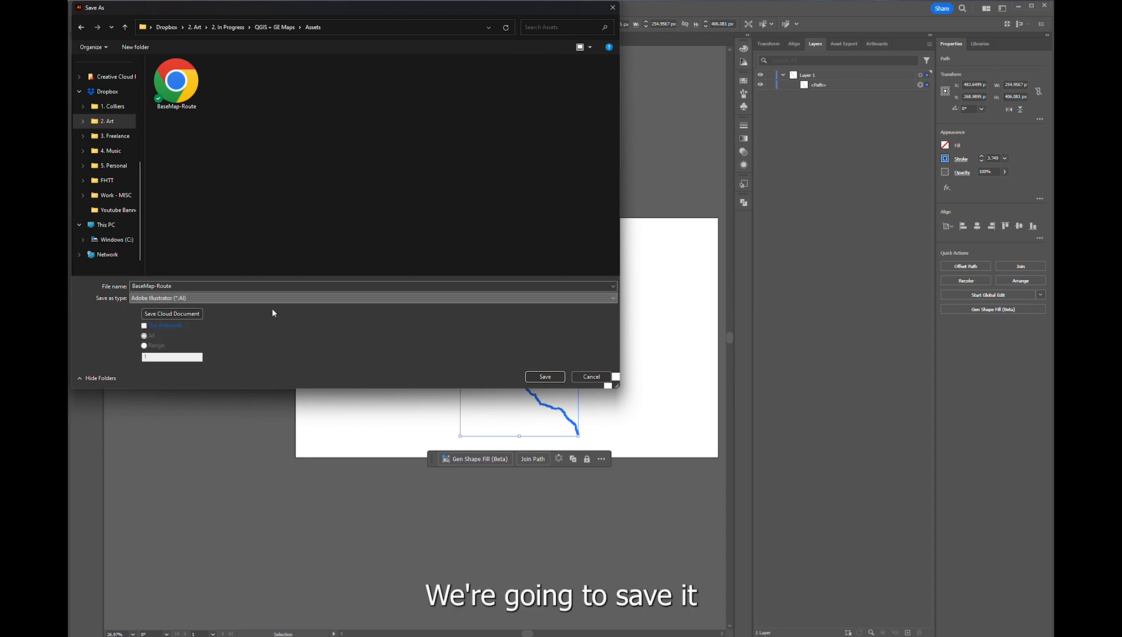
click(541, 378)
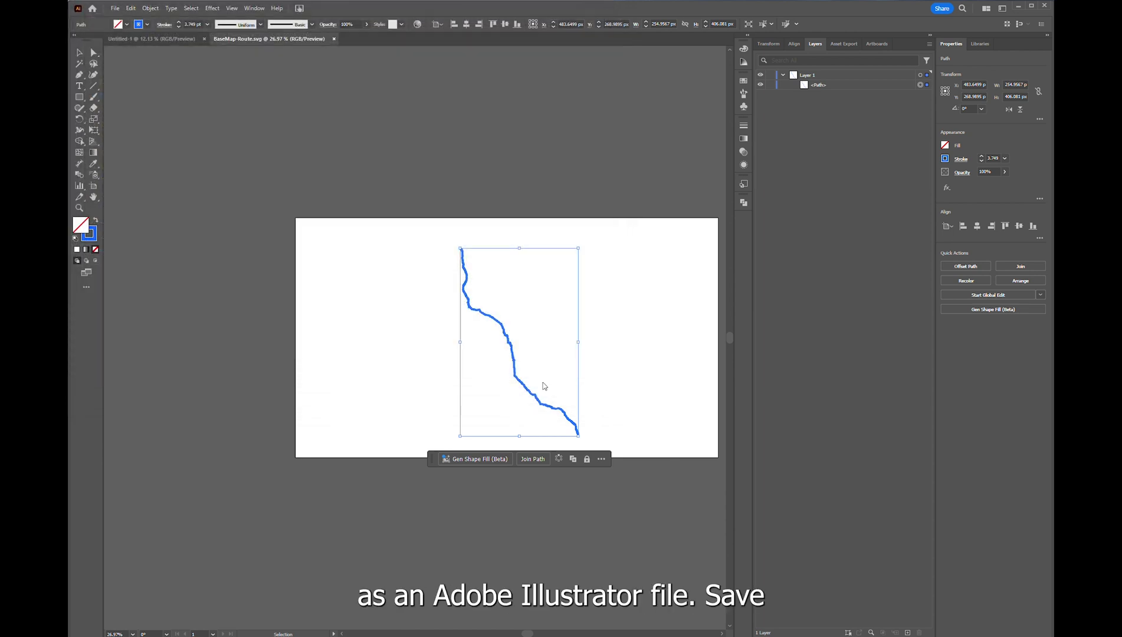
click(637, 452)
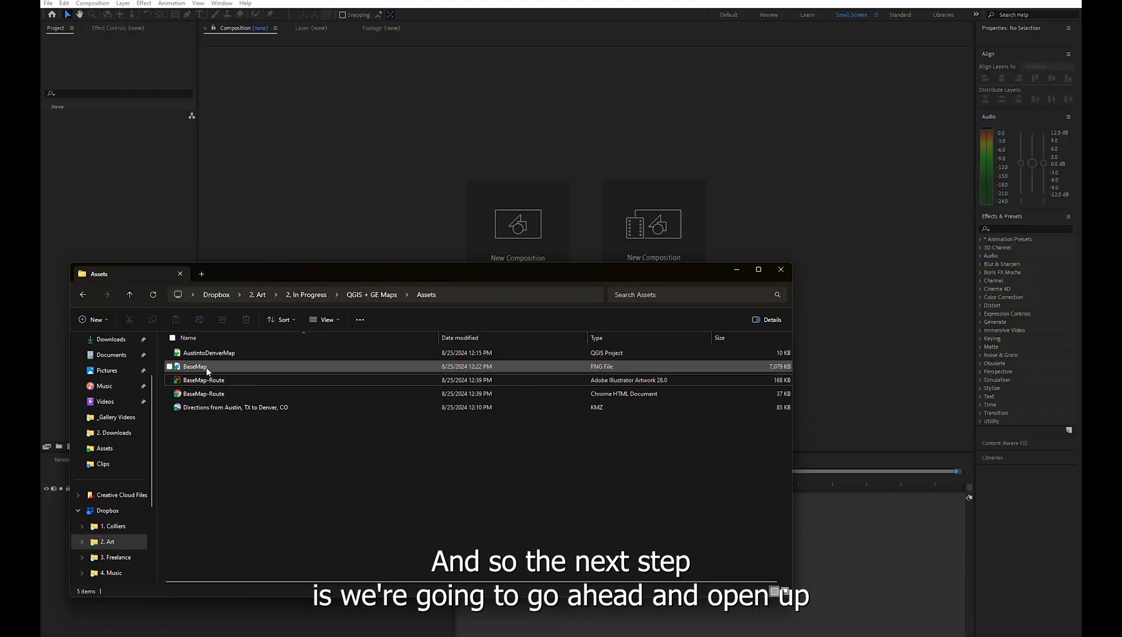
Step: Switch to After Effects, import the BaseMap PNG from the Assets folder, and bring the BaseMap-Route Illustrator file into the project
drag(206, 367, 115, 144)
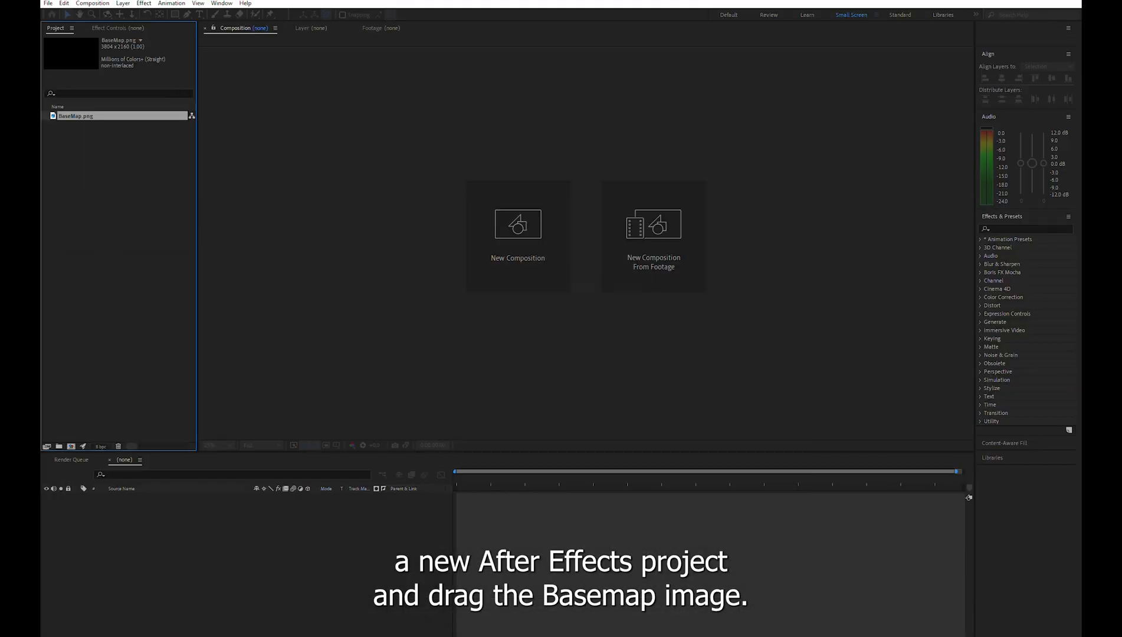
click(527, 633)
mouse_move(232, 382)
mouse_down()
mouse_move(136, 320)
mouse_move(124, 192)
mouse_move(217, 378)
mouse_up()
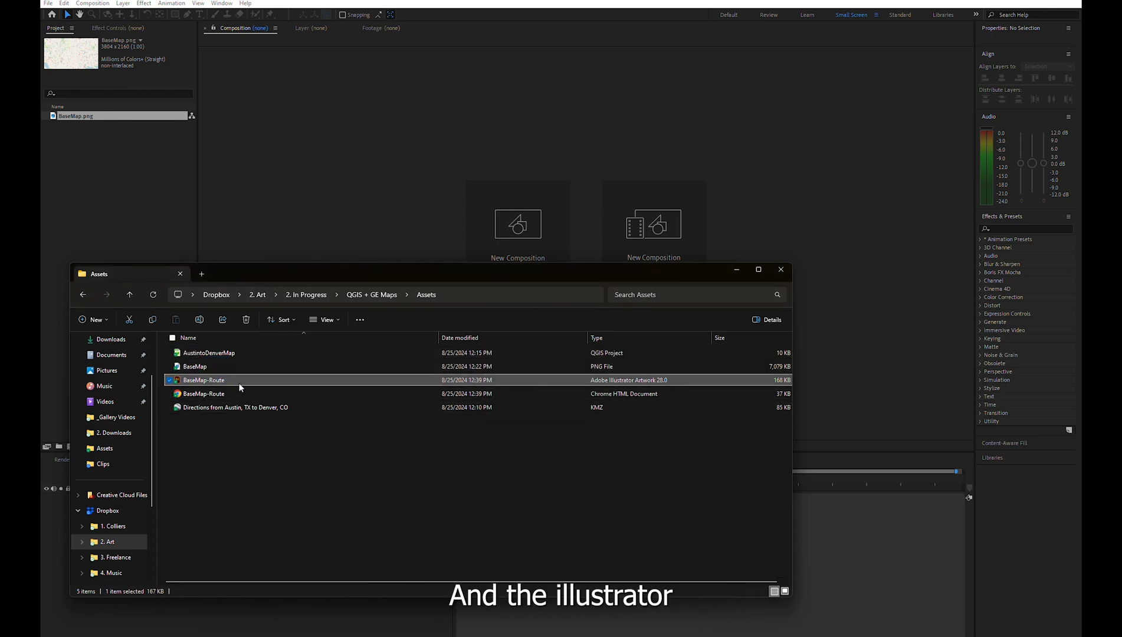
drag(105, 284, 131, 196)
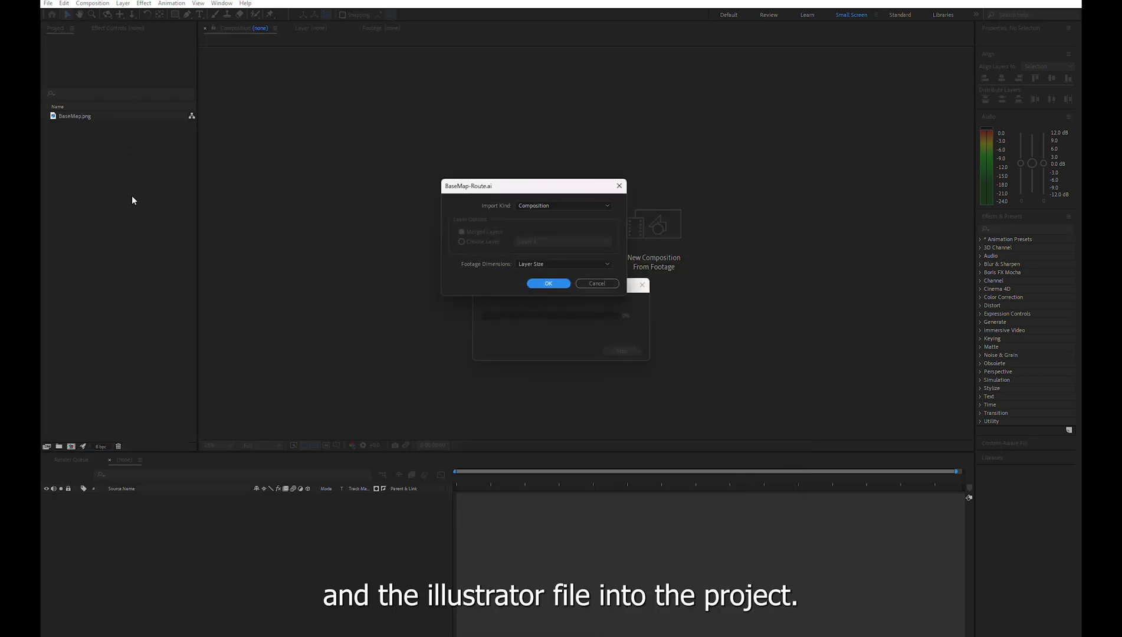
Step: Import BaseMap-Route.ai with the import kind Composition and the footage dimensions Layer Size
click(559, 206)
click(549, 226)
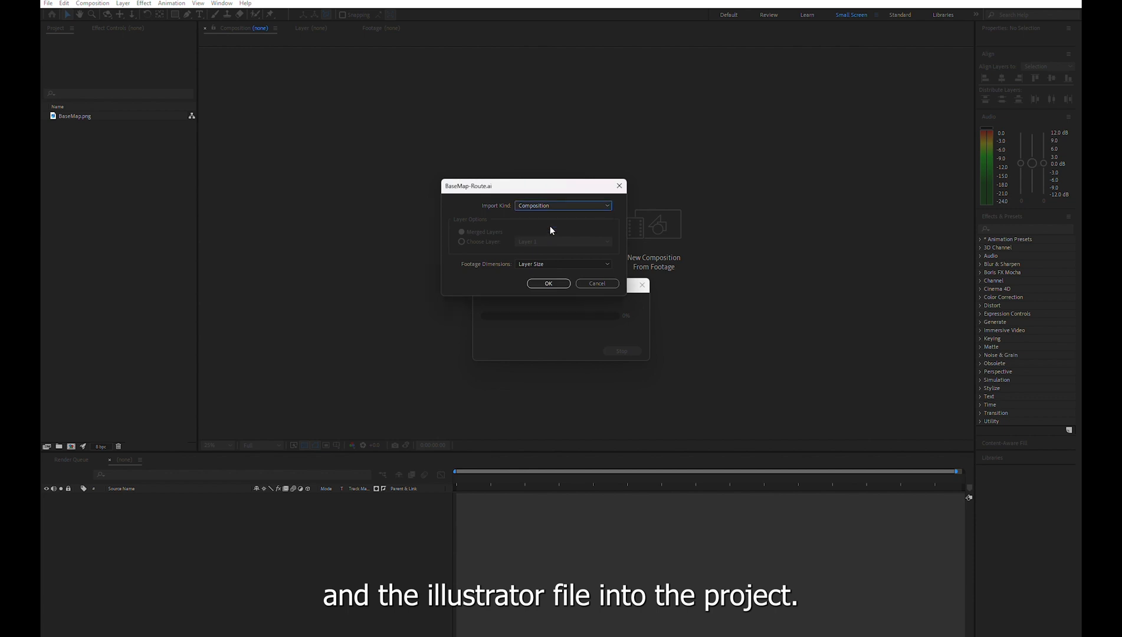
click(532, 264)
click(540, 274)
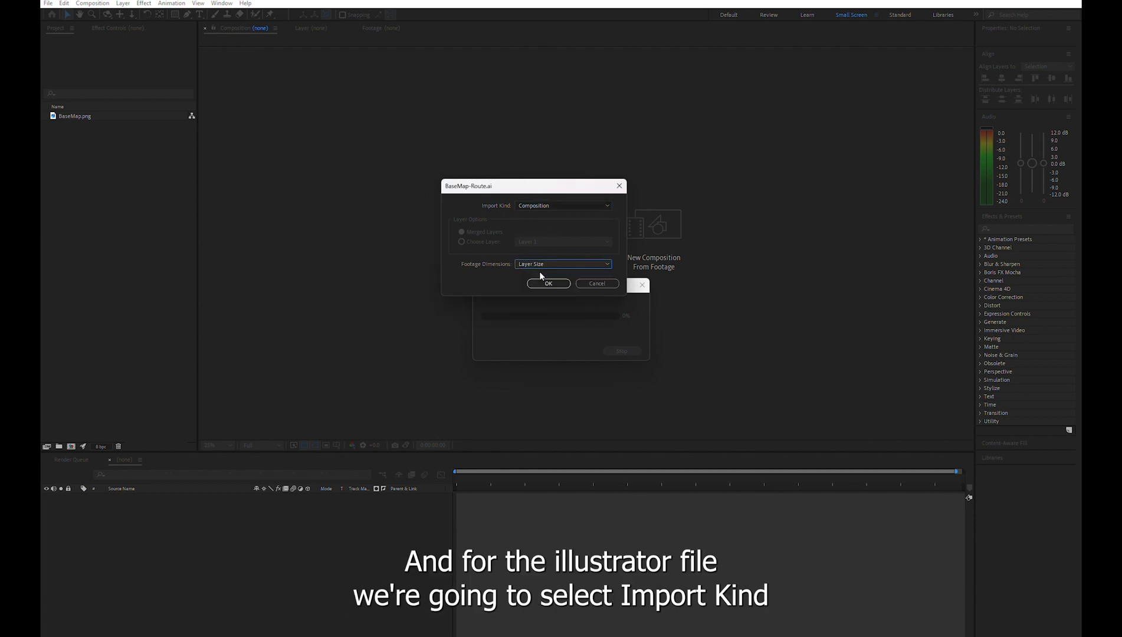
click(544, 264)
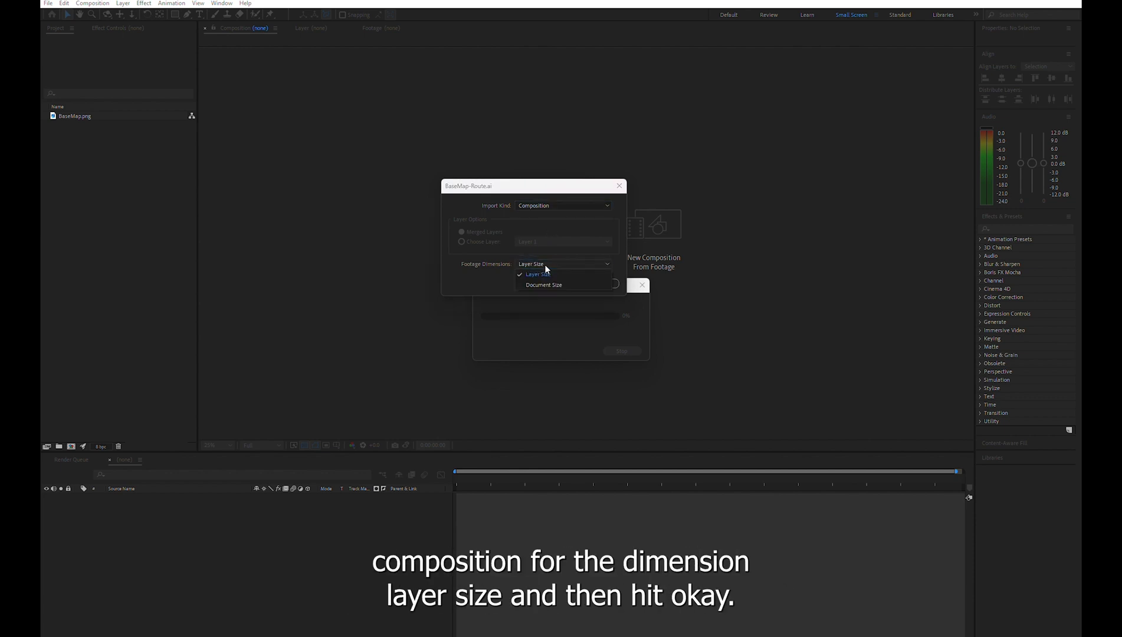
click(545, 265)
click(557, 285)
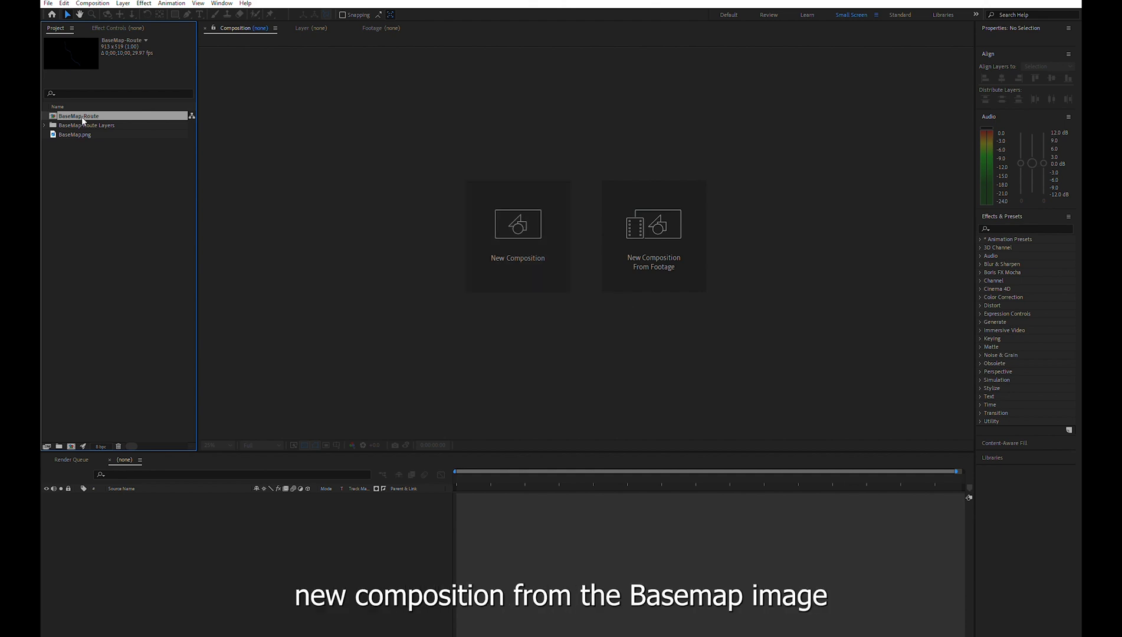
Step: Create a new composition from BaseMap.png and add Layer 1/BaseMap-Route.ai from the BaseMap-Route Layers folder above the map layer
drag(83, 135, 71, 448)
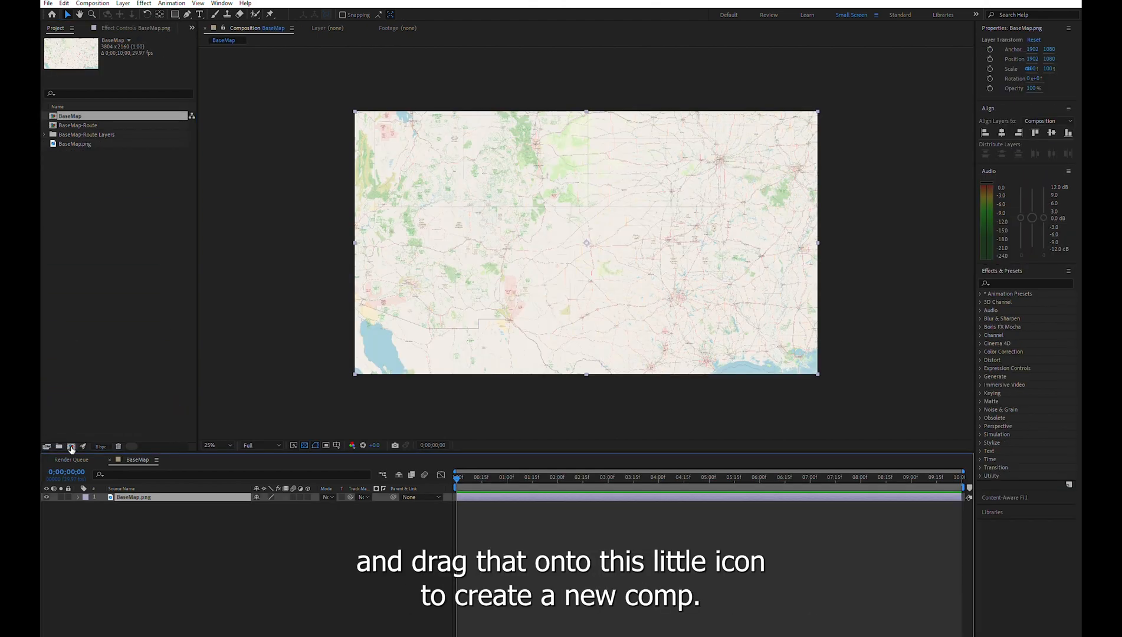
click(70, 135)
click(45, 135)
click(95, 144)
right_click(111, 146)
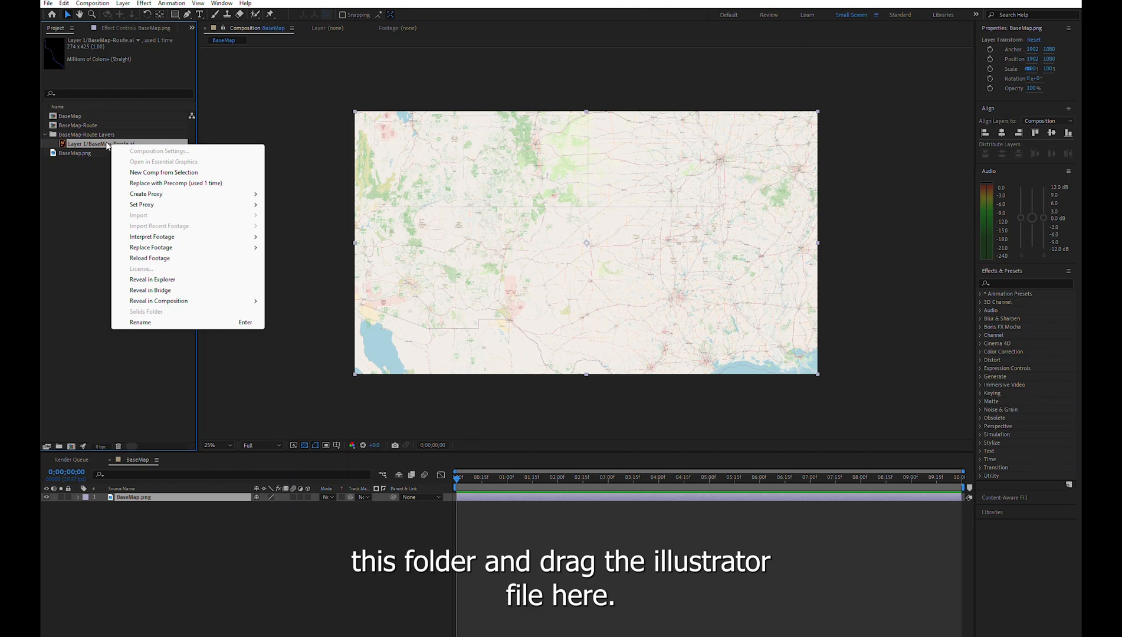
click(107, 146)
drag(106, 145, 140, 499)
Step: Create shapes from the BaseMap-Route.ai vector layer and delete the original Illustrator layer from the composition
right_click(140, 497)
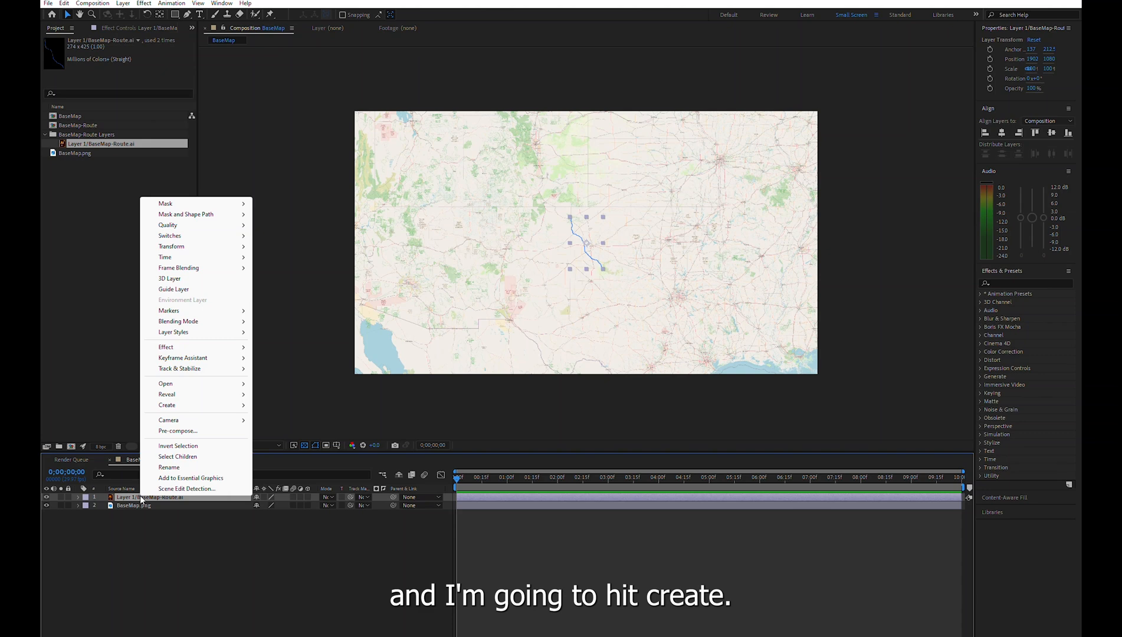
mouse_move(216, 406)
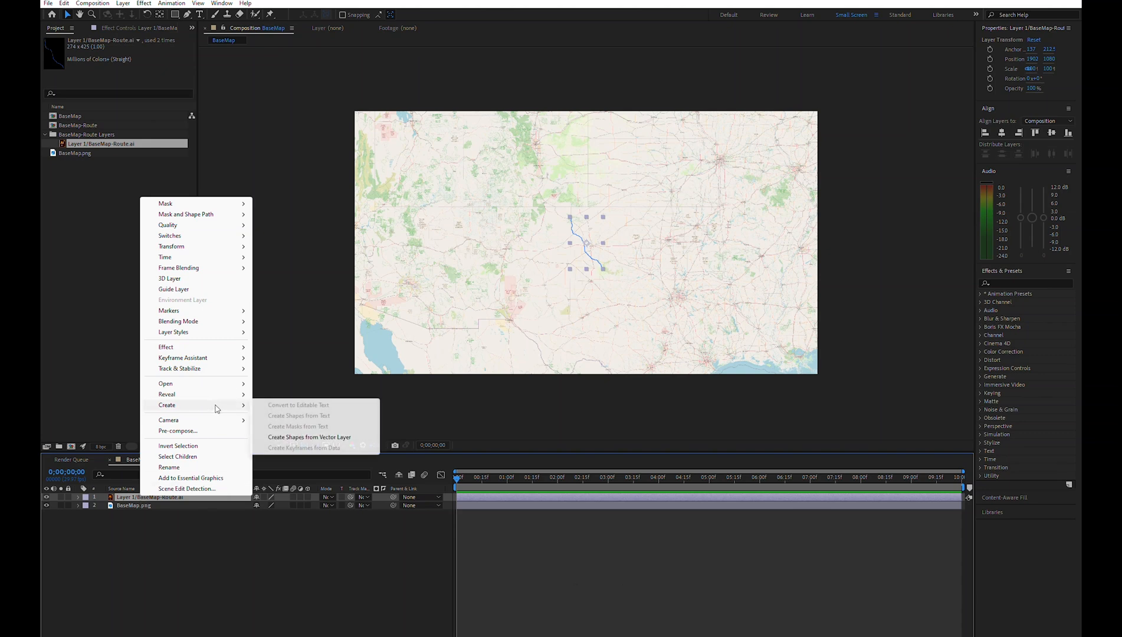
click(309, 437)
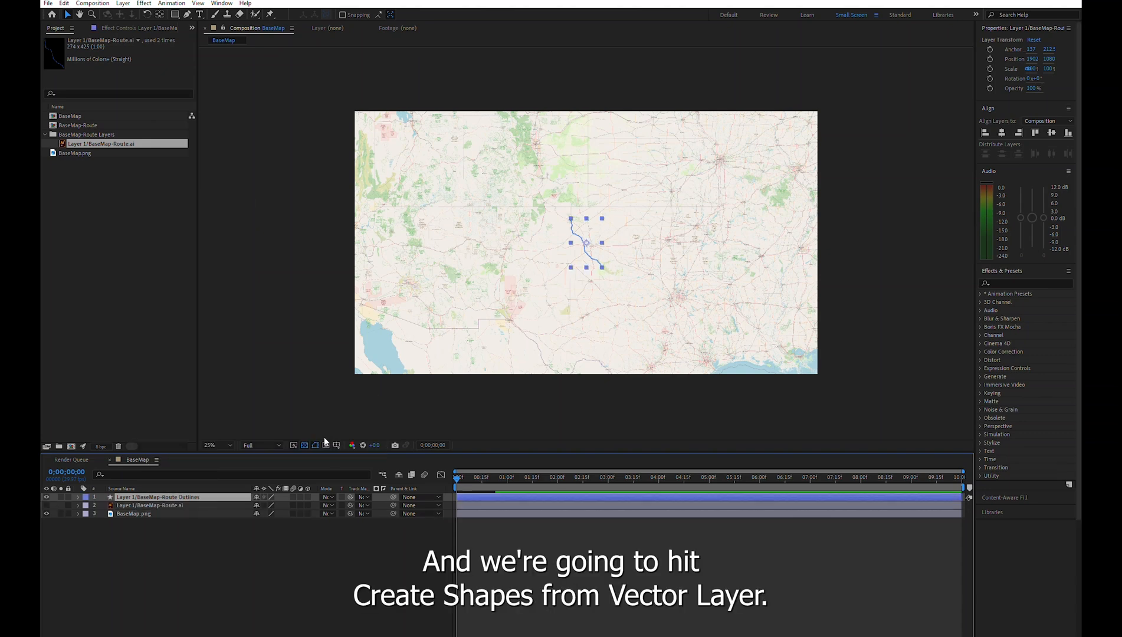
click(194, 507)
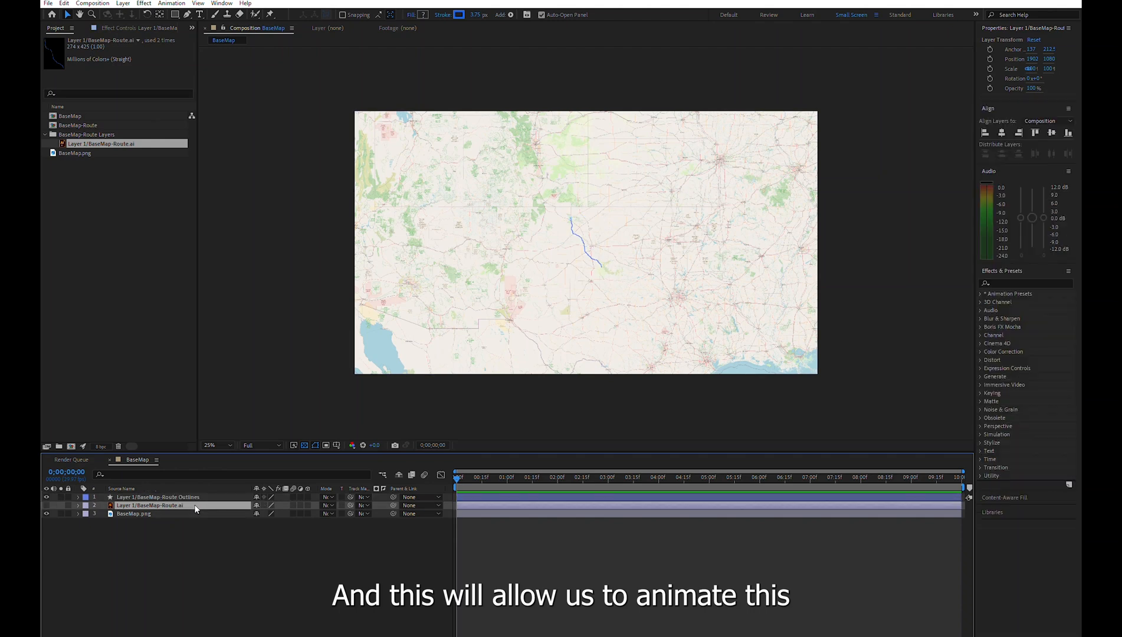
key(Delete)
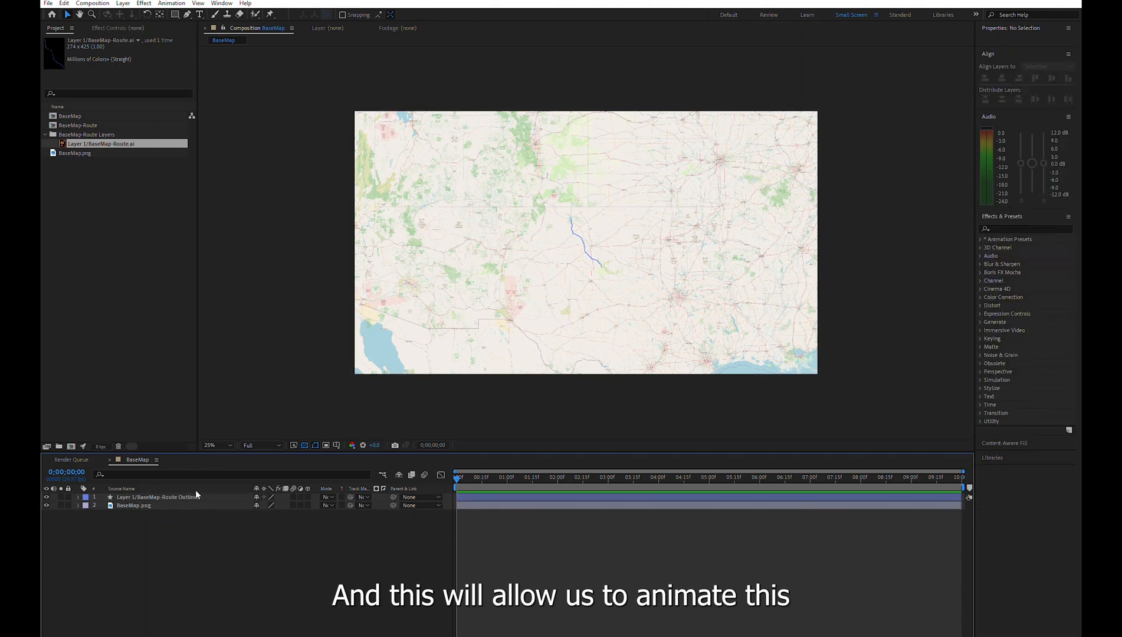
Step: Scale the route outlines layer up to about 417% and position it over the map so it spans Austin to Denver
click(194, 498)
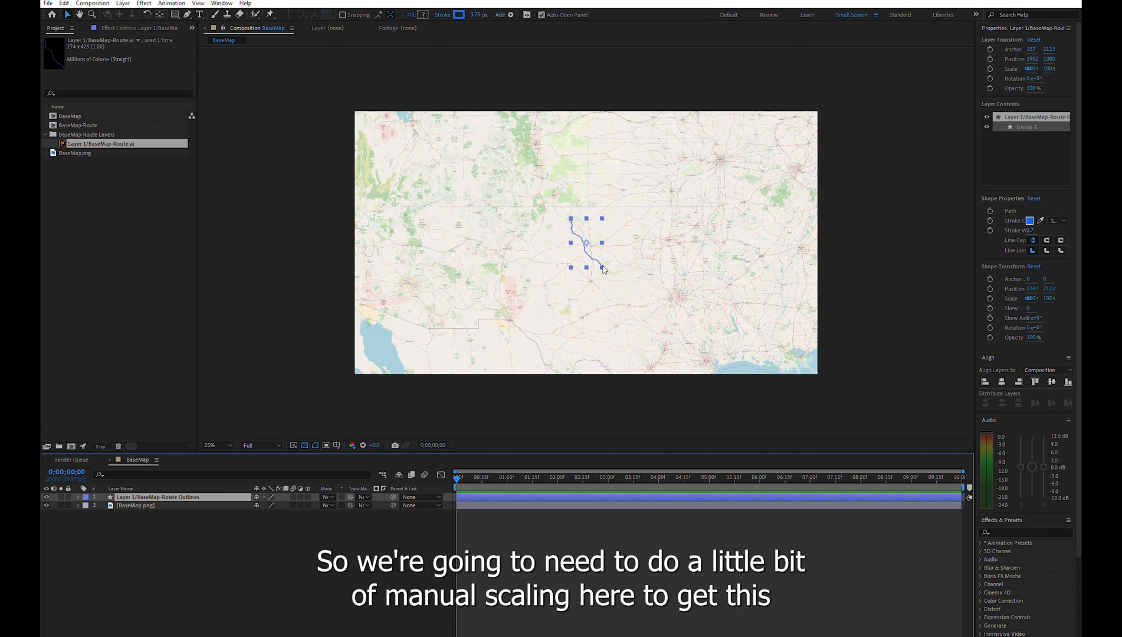
drag(603, 268, 659, 336)
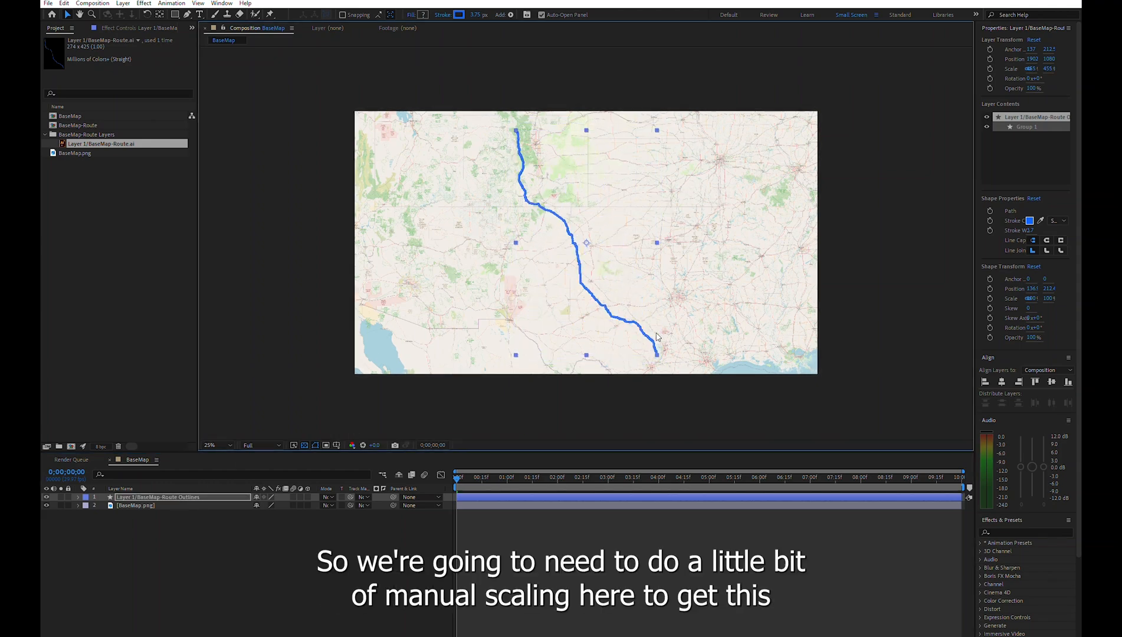
drag(603, 284, 600, 285)
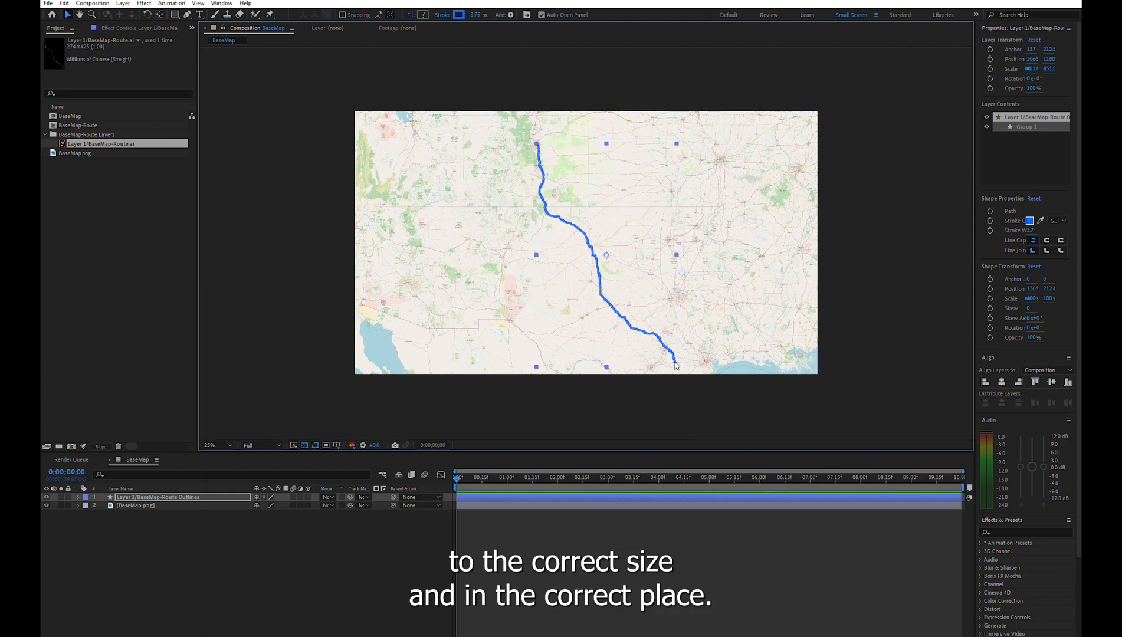
drag(676, 366, 656, 339)
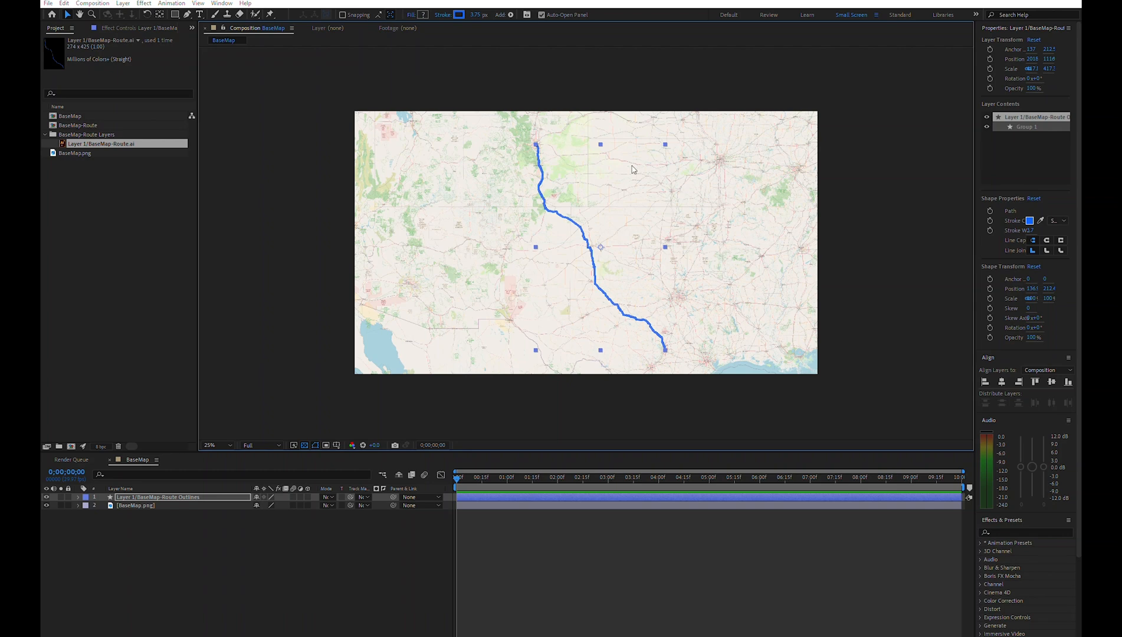
Step: Change the route's stroke color to dark blue 2A27AD
click(1029, 221)
click(447, 143)
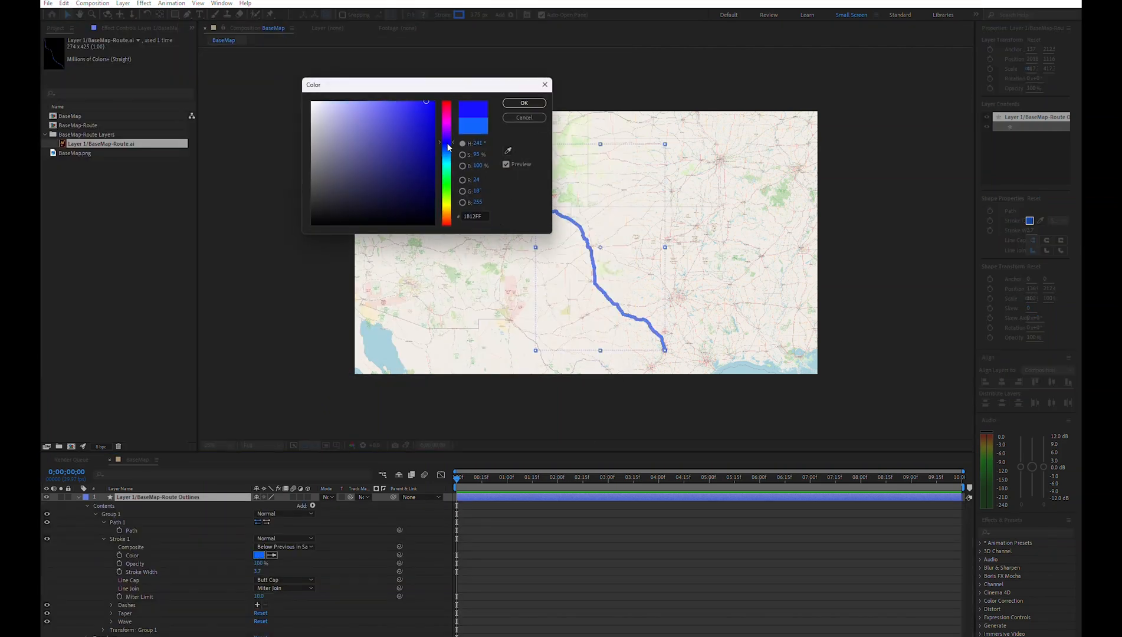
click(407, 141)
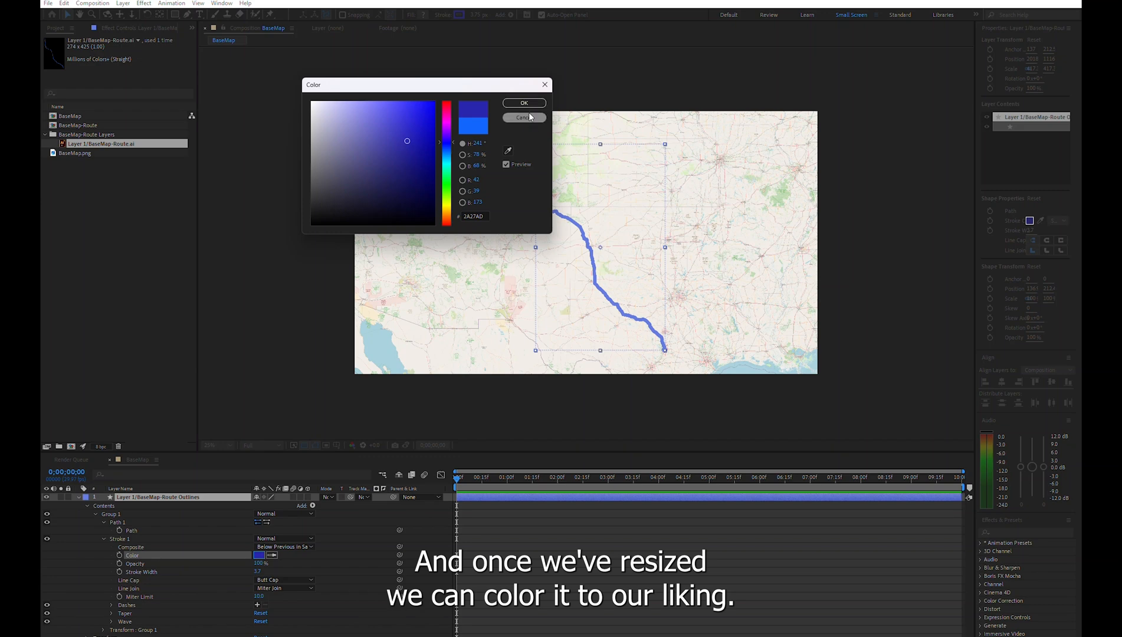
click(528, 116)
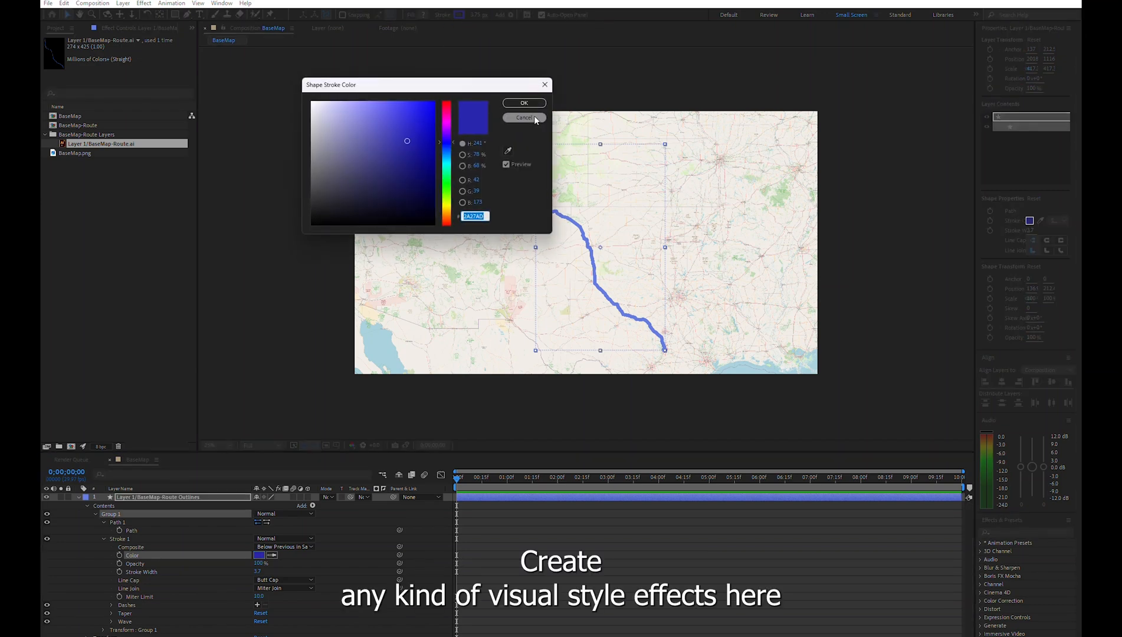
click(534, 116)
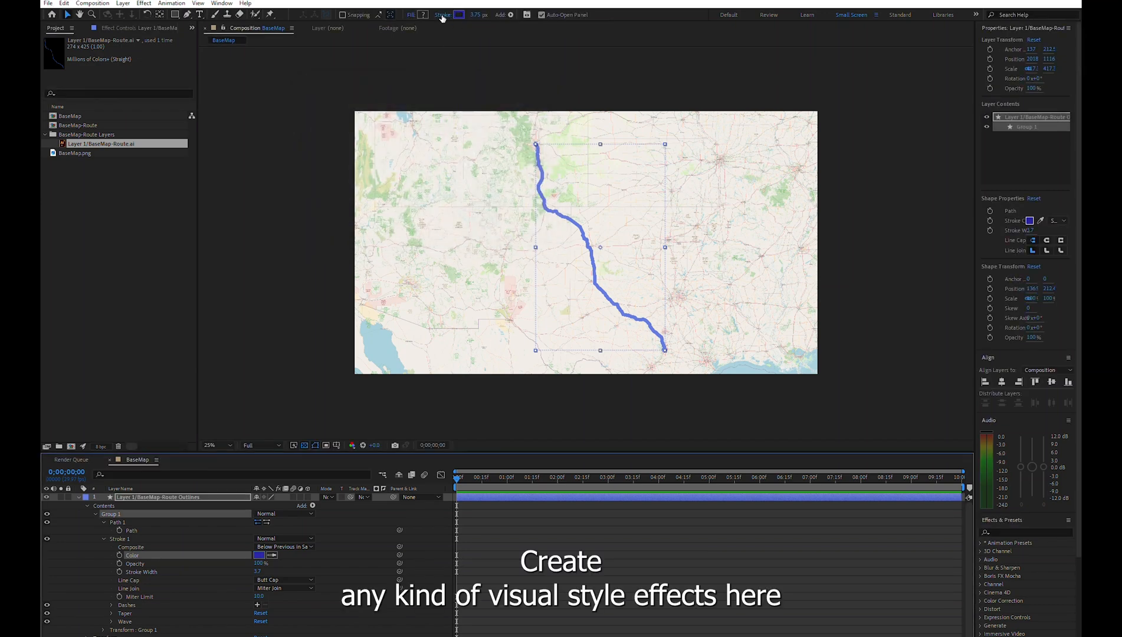
Step: Try a linear gradient on the route's stroke
click(442, 14)
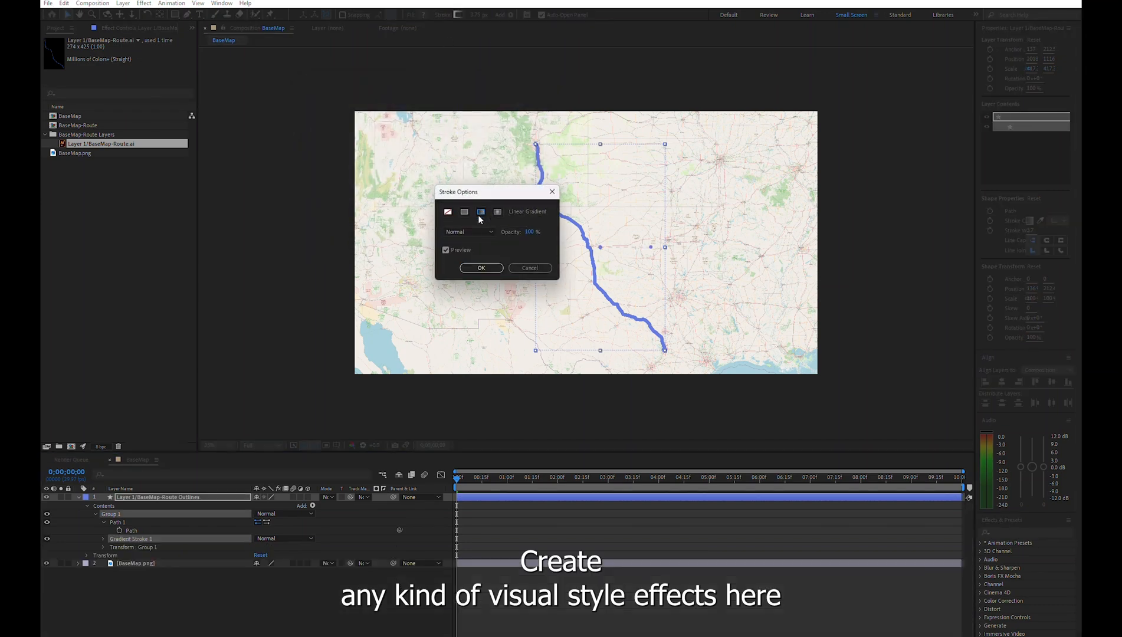
click(476, 266)
click(140, 522)
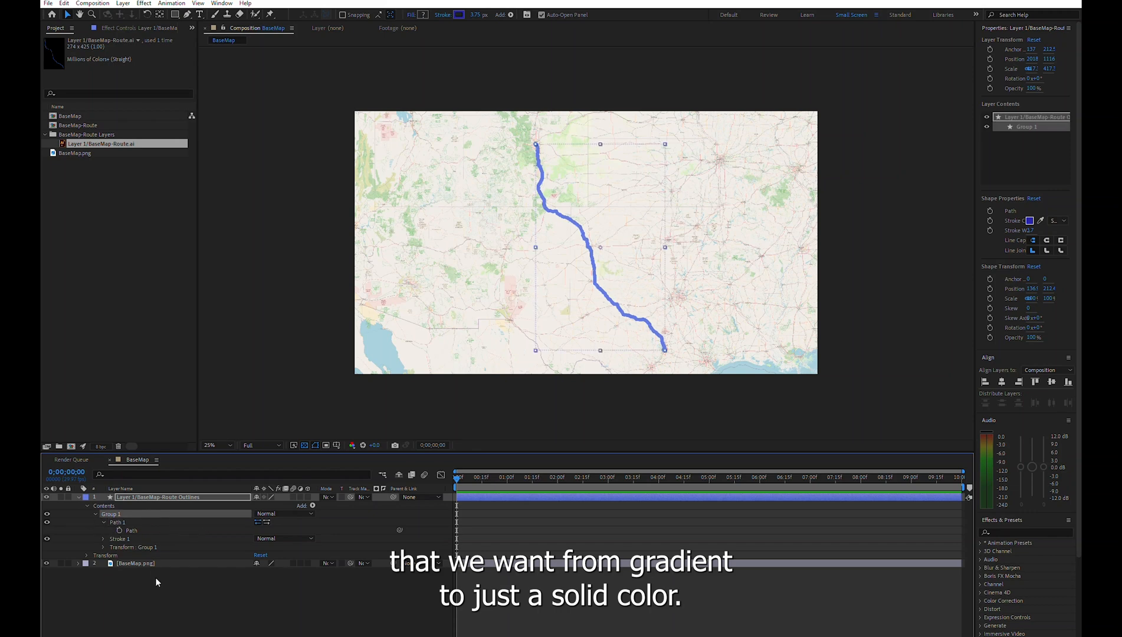
Step: Add Trim Paths to the contents of the route outlines layer
click(153, 615)
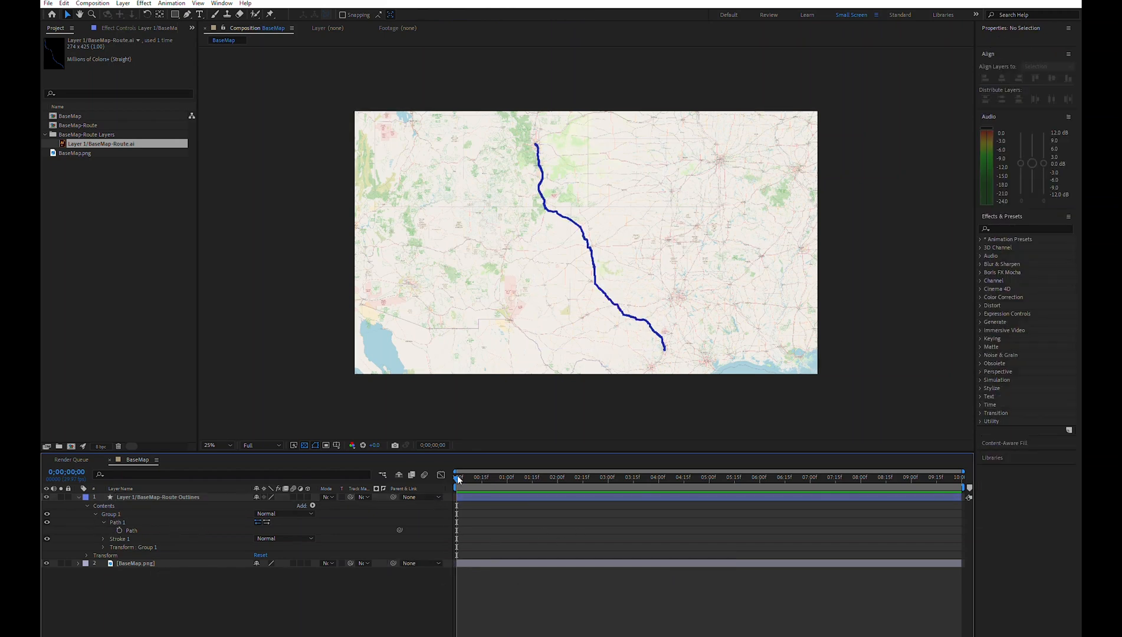
click(302, 506)
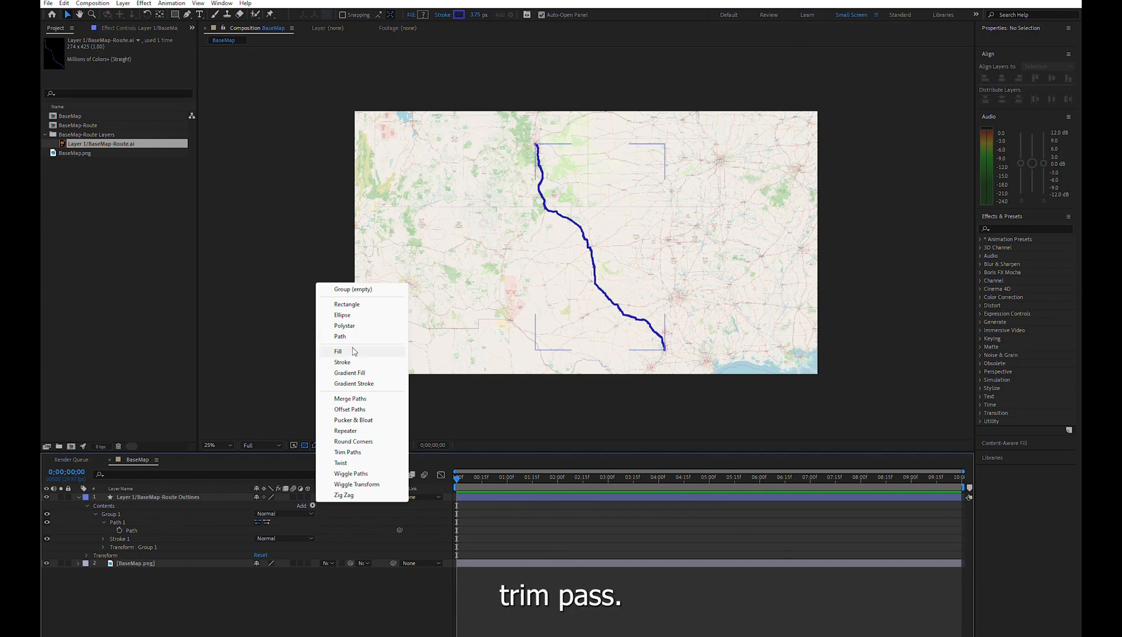
click(351, 452)
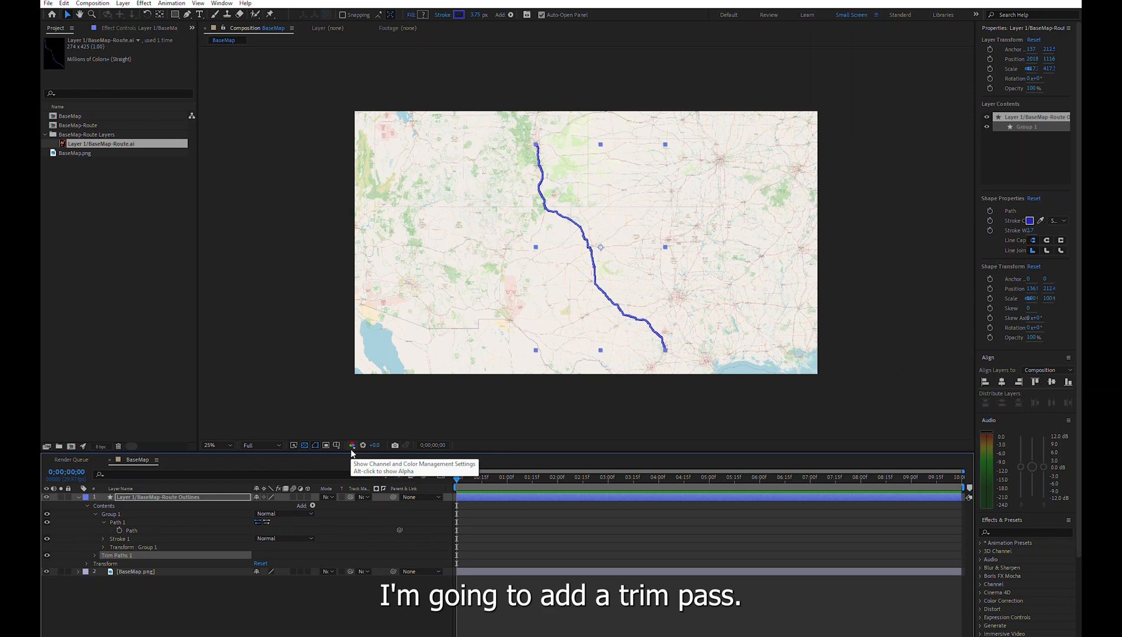
click(120, 530)
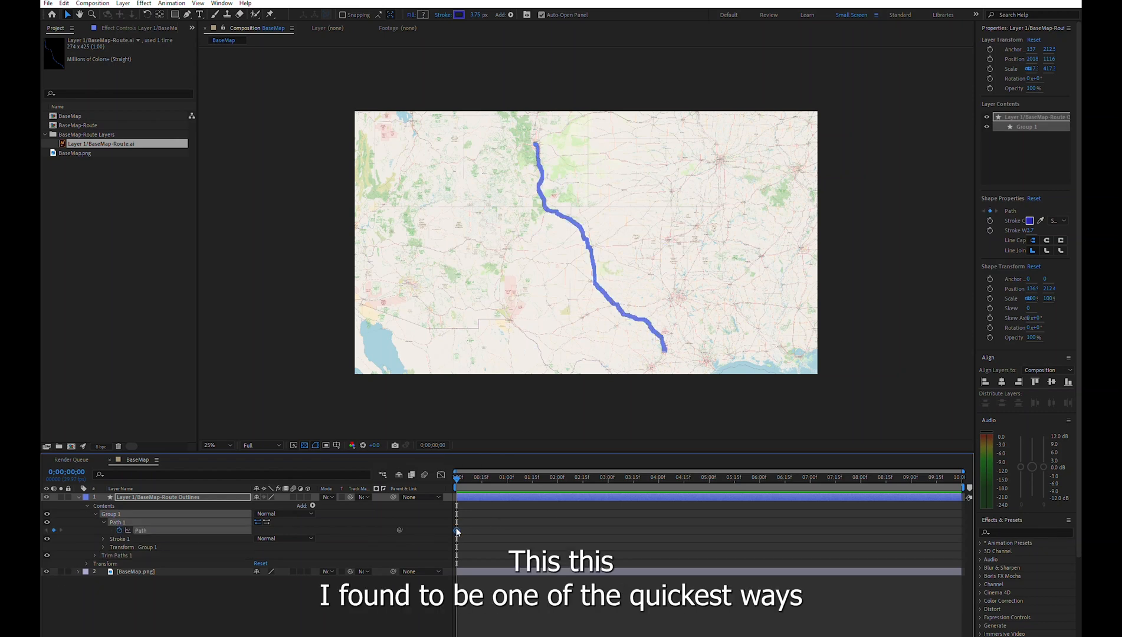
drag(463, 530, 453, 530)
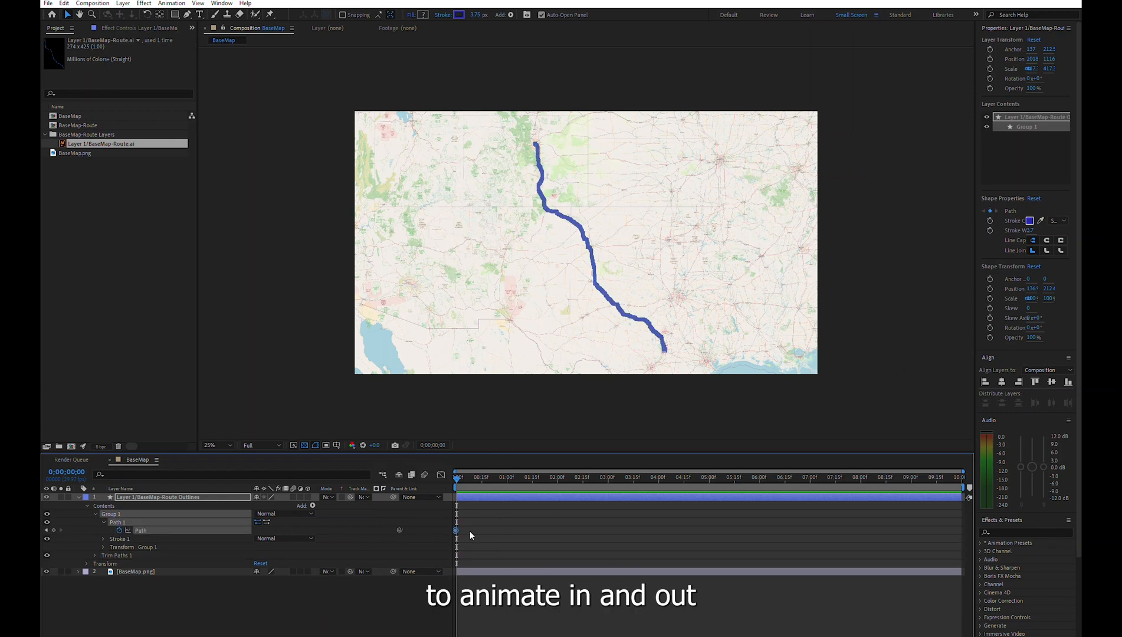
key(ctrl+z)
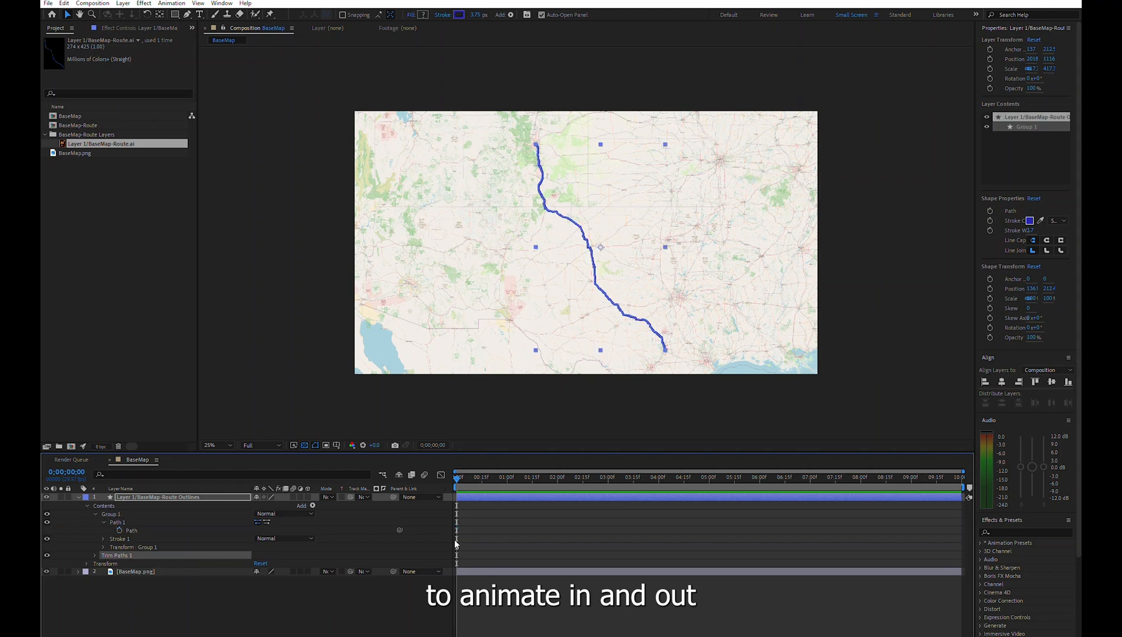
Step: Try keyframing the Trim Paths Start value from 100% at the first frame to 0% at the composition's end
click(95, 556)
click(111, 563)
drag(458, 564, 962, 571)
drag(260, 566, 360, 568)
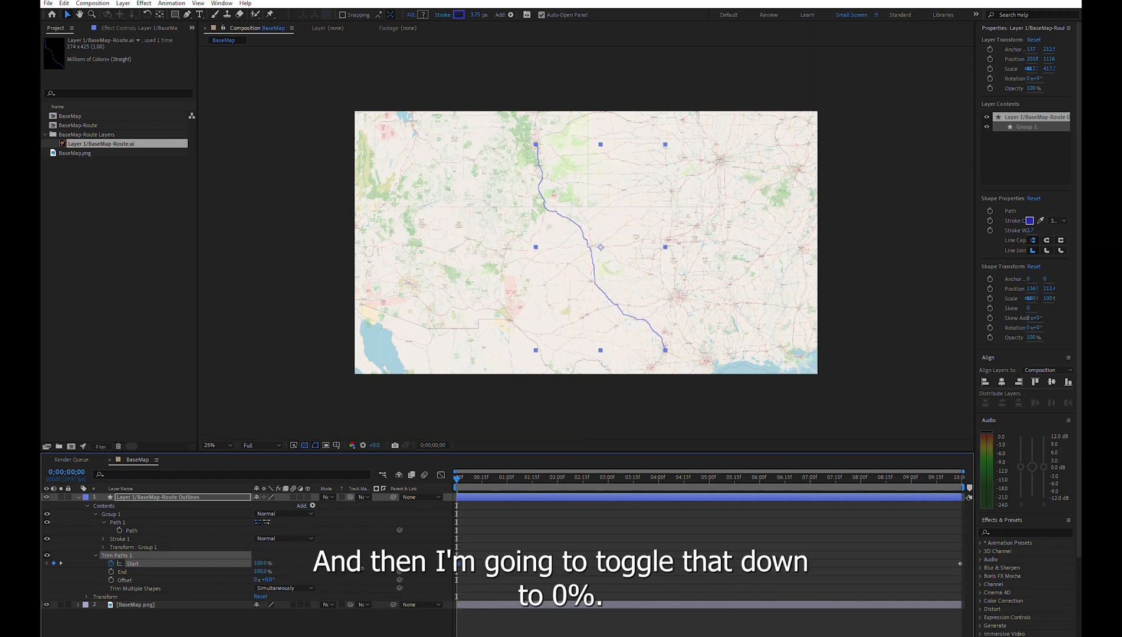
key(ctrl+z)
key(ctrl+z)
key(ctrl+z)
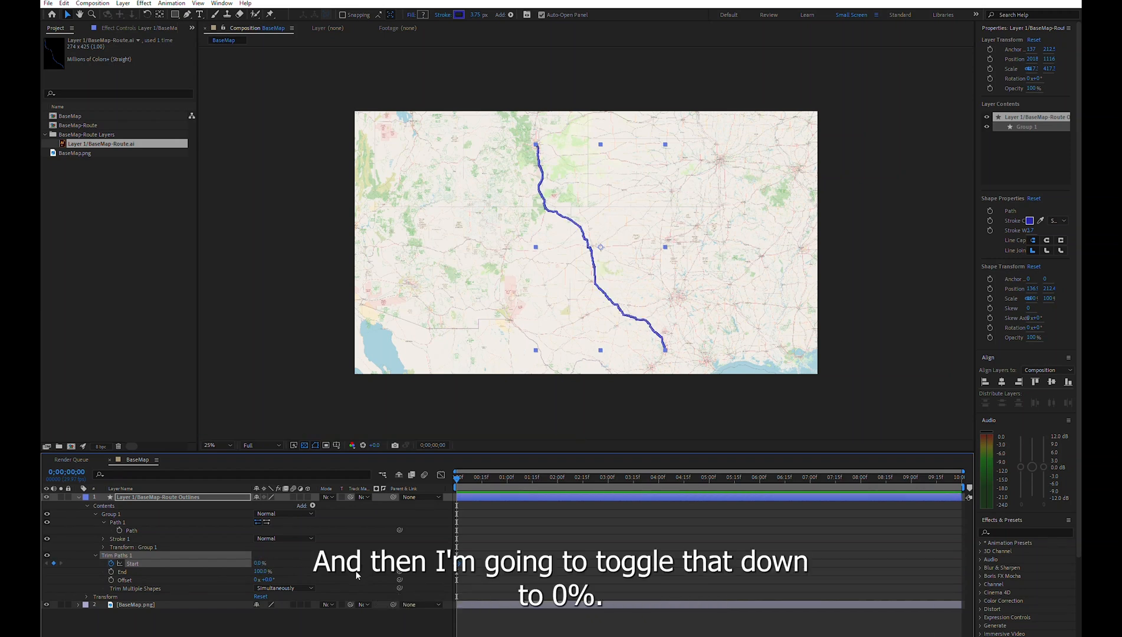
Step: Keyframe the Trim Paths End value from 0% at the first frame to 100% at the composition's end
click(112, 572)
drag(929, 596, 961, 576)
drag(254, 571, 177, 578)
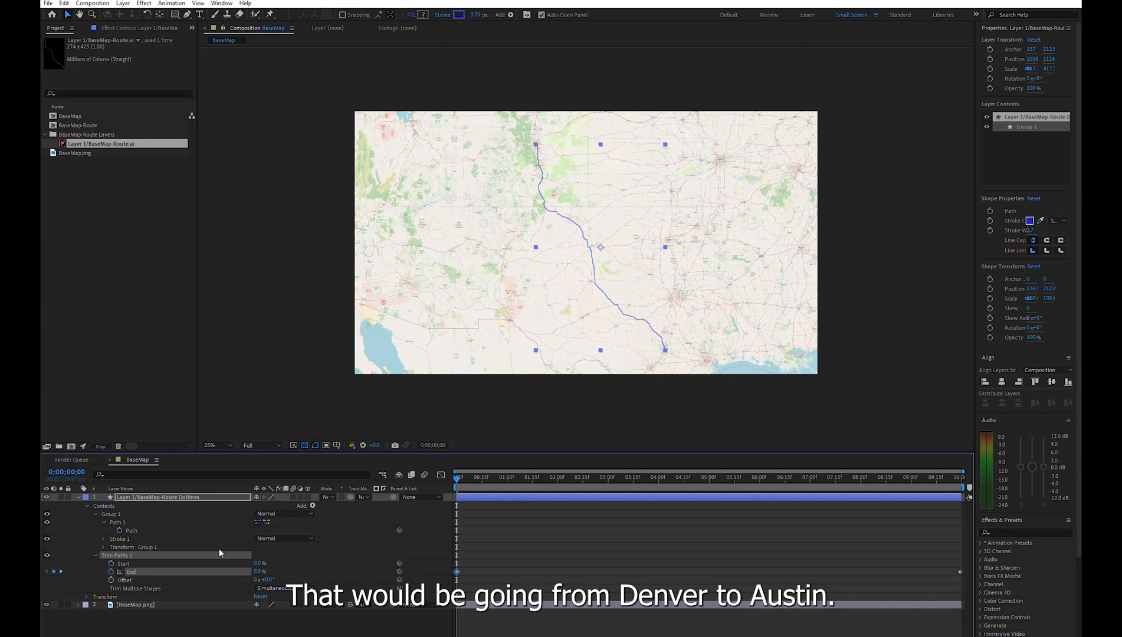
Step: Preview the route animation and lower the composition's preview resolution to Quarter
key(space)
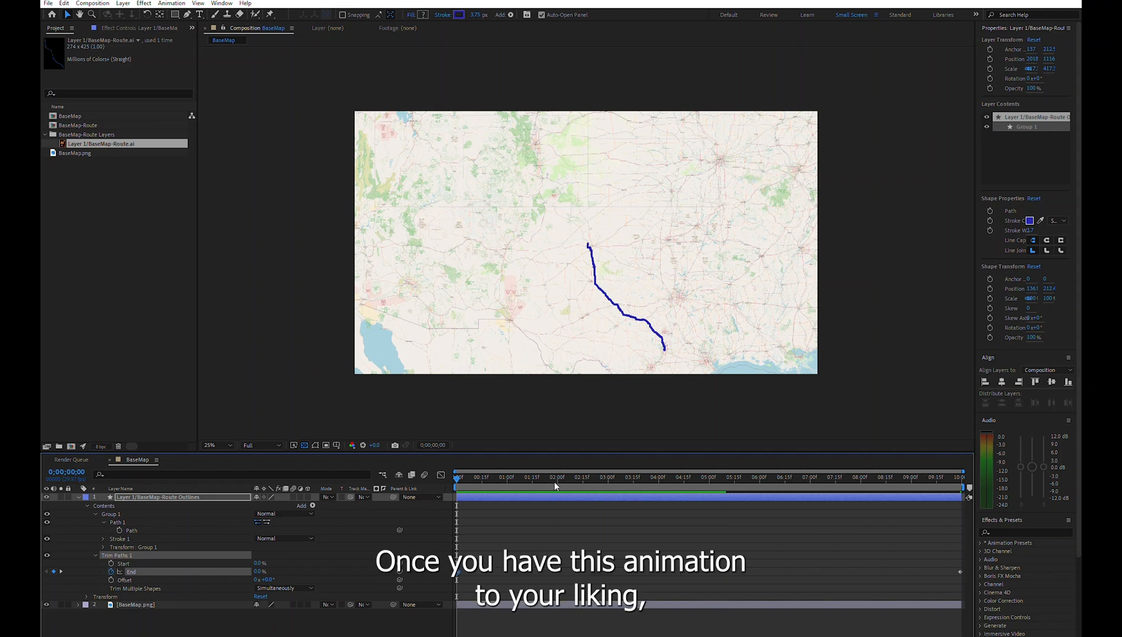
click(546, 486)
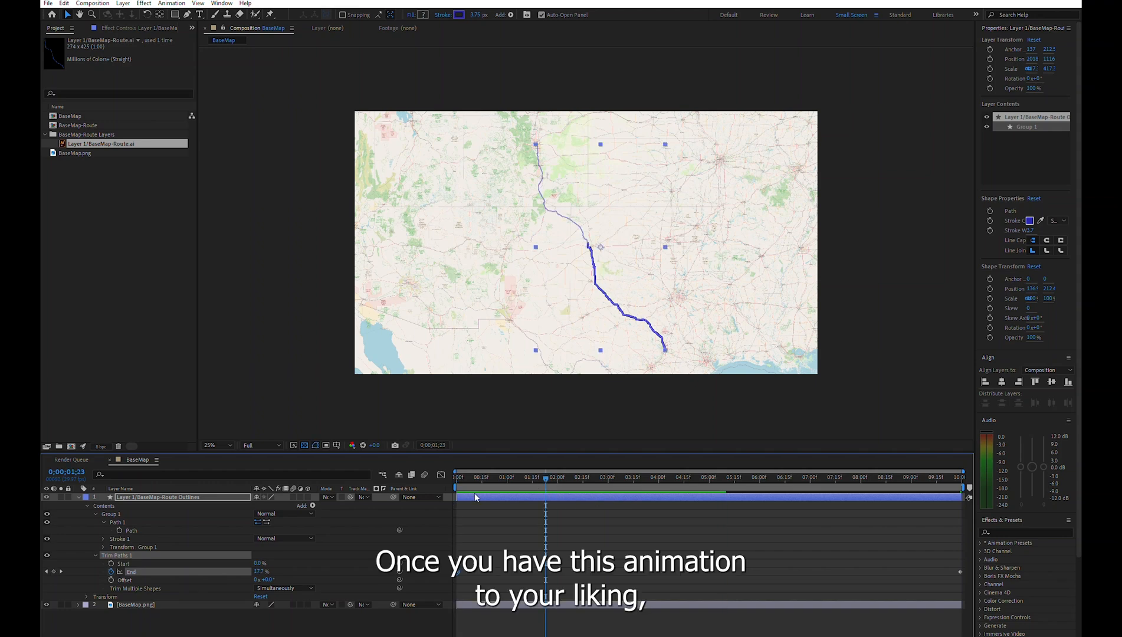
drag(540, 479, 457, 478)
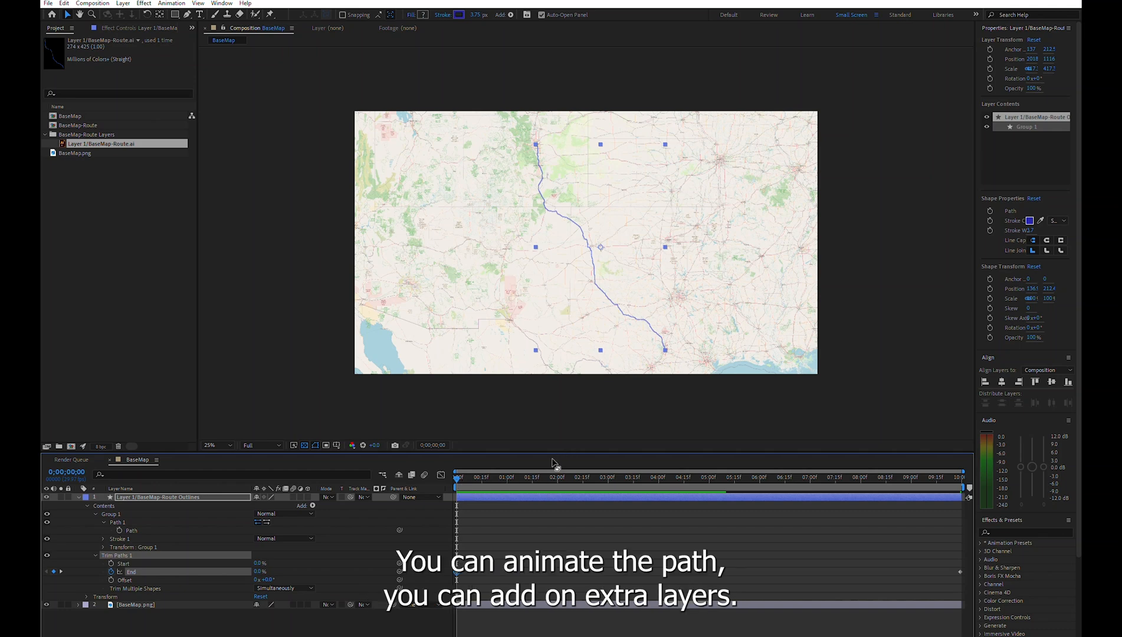
click(257, 446)
click(260, 500)
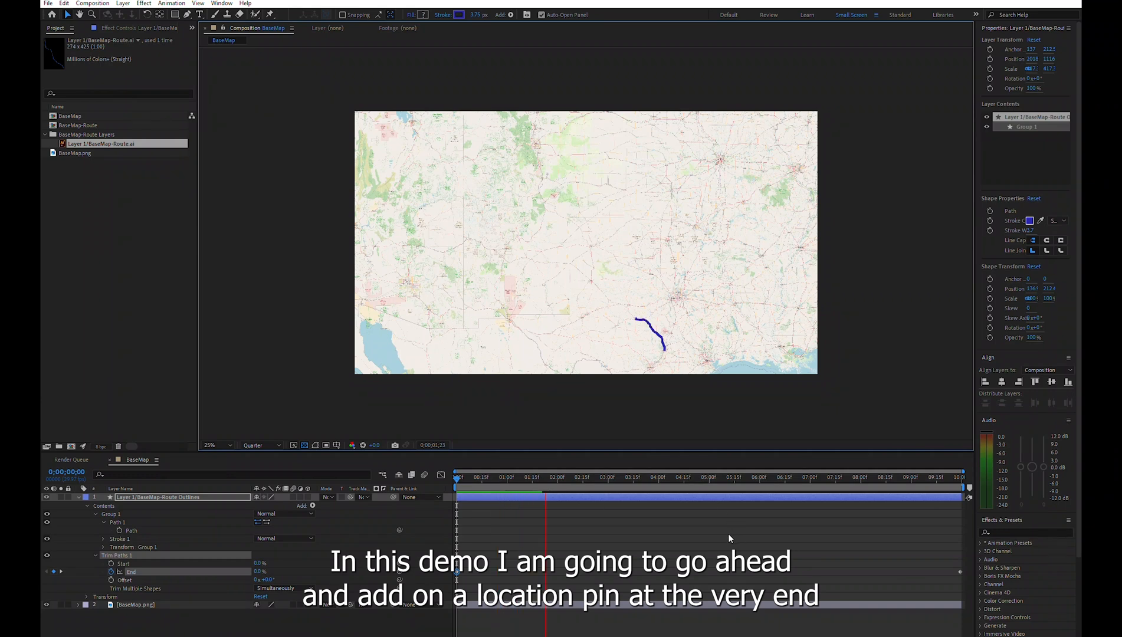
key(space)
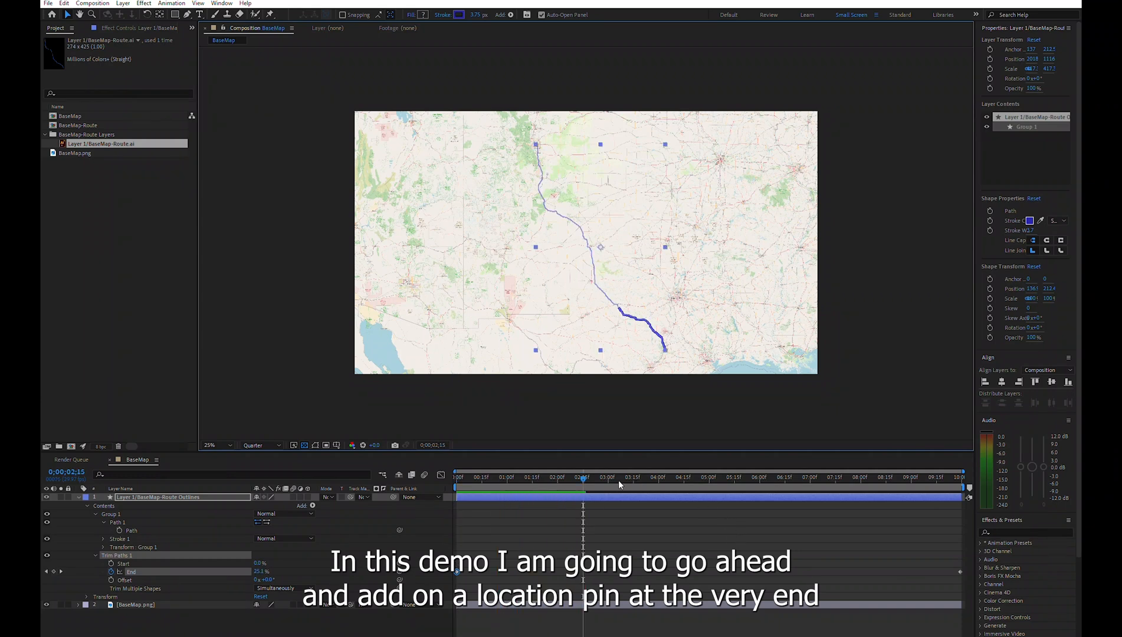
Step: Ease both Trim Paths End keyframes, extending their graph handles to about the 5-second mark, and preview the route animation
mouse_move(583, 479)
mouse_down()
mouse_move(426, 494)
mouse_move(672, 483)
mouse_move(900, 492)
mouse_move(962, 499)
mouse_move(983, 523)
mouse_up()
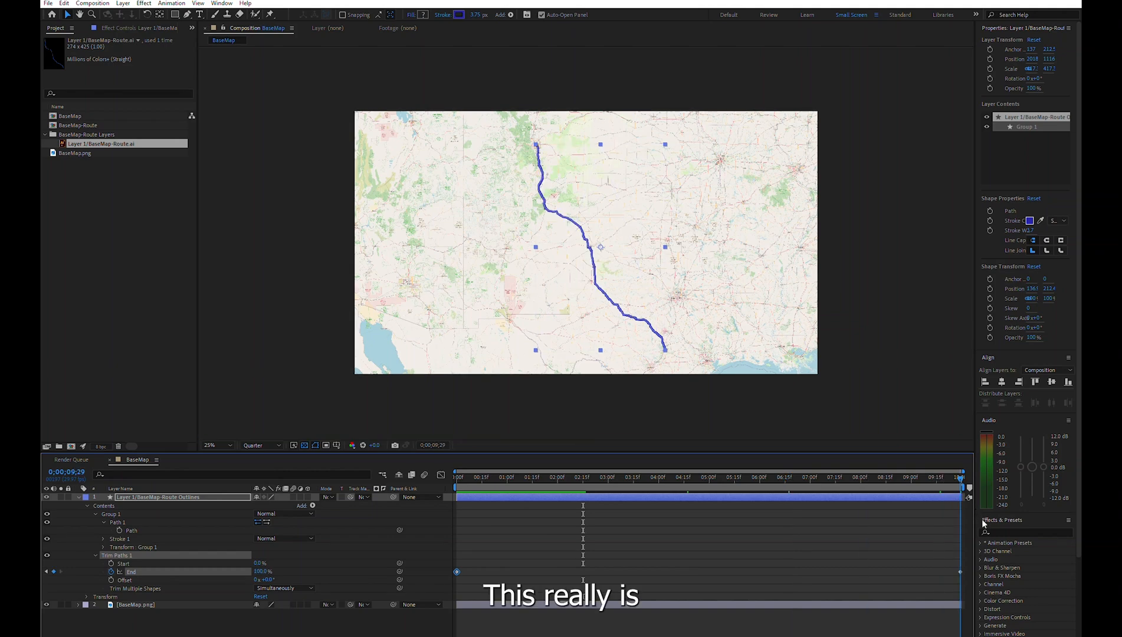
click(296, 567)
click(201, 570)
click(441, 475)
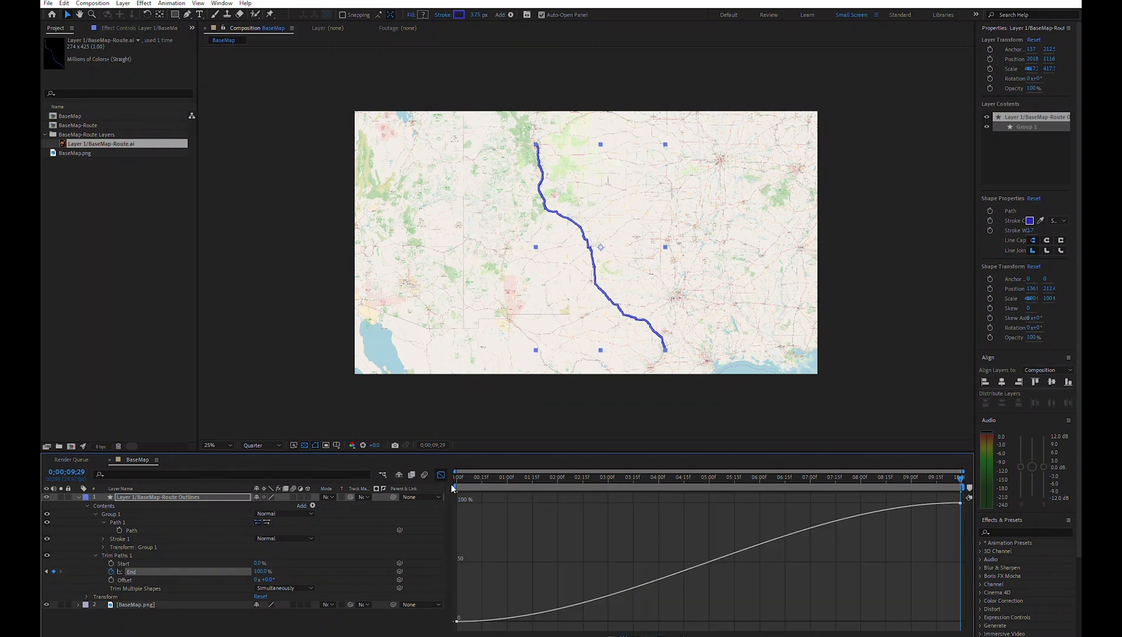
click(457, 621)
drag(626, 621, 711, 622)
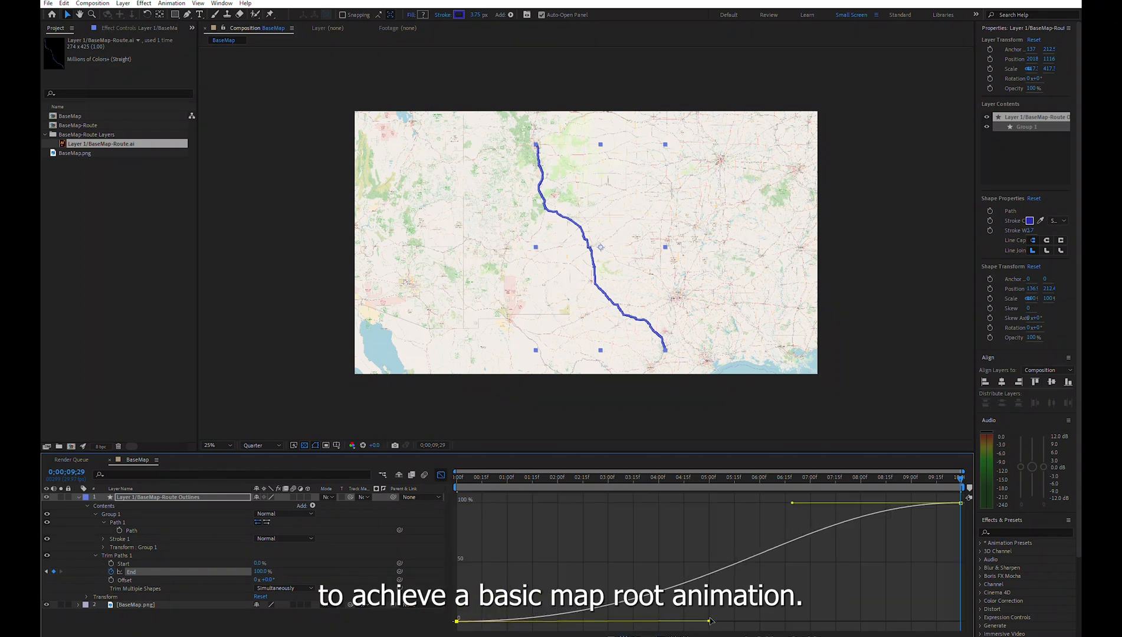
drag(793, 503, 711, 503)
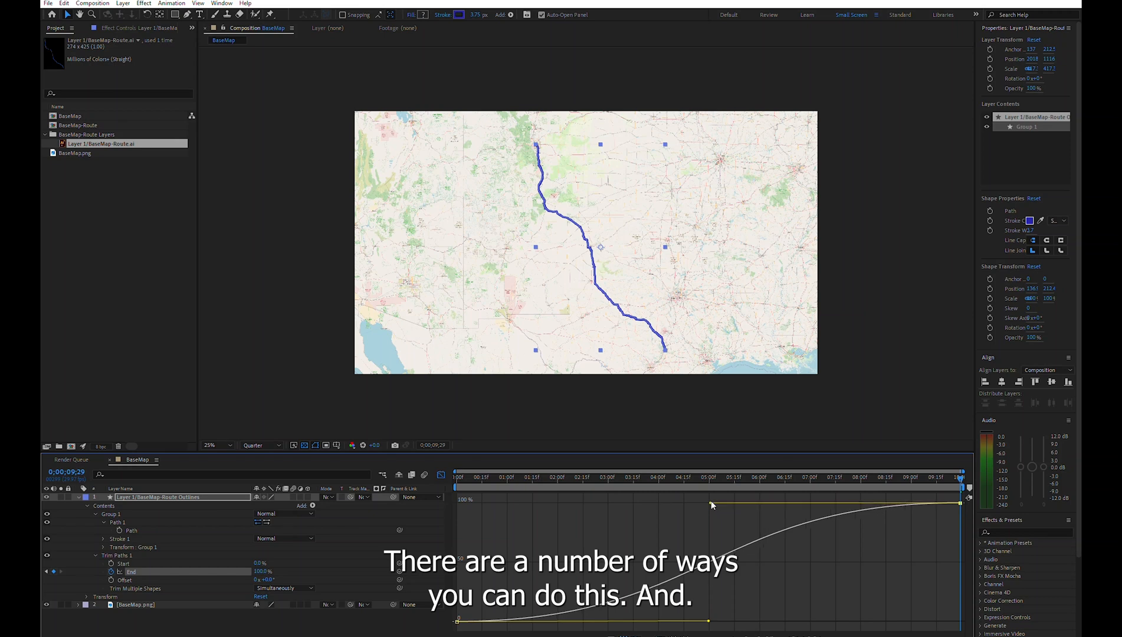
click(441, 475)
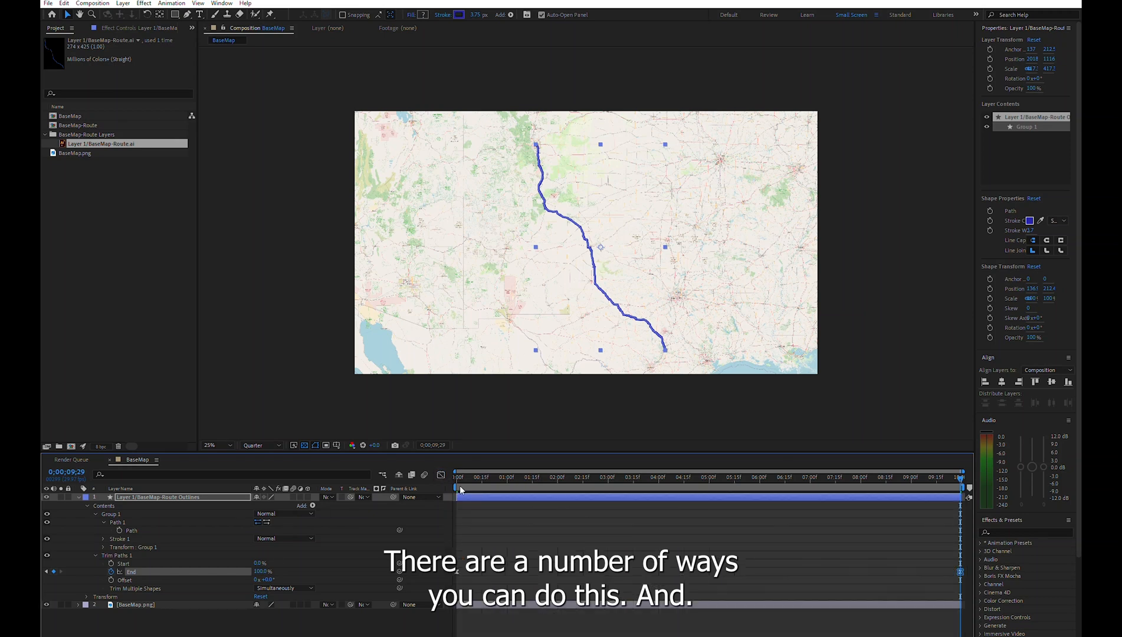
key(Home)
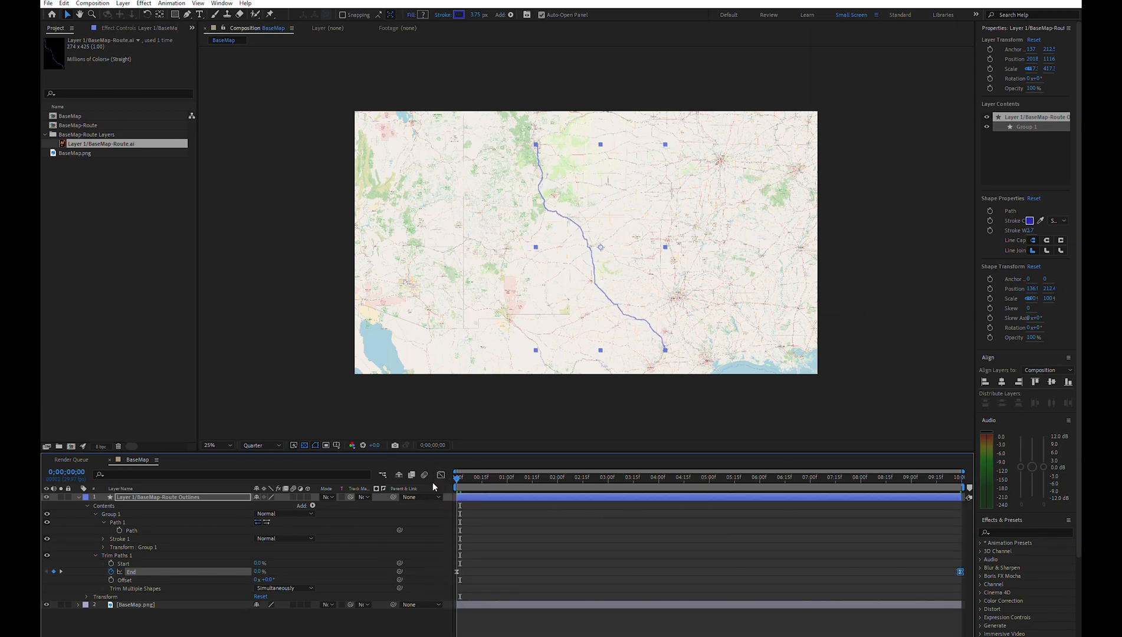
key(space)
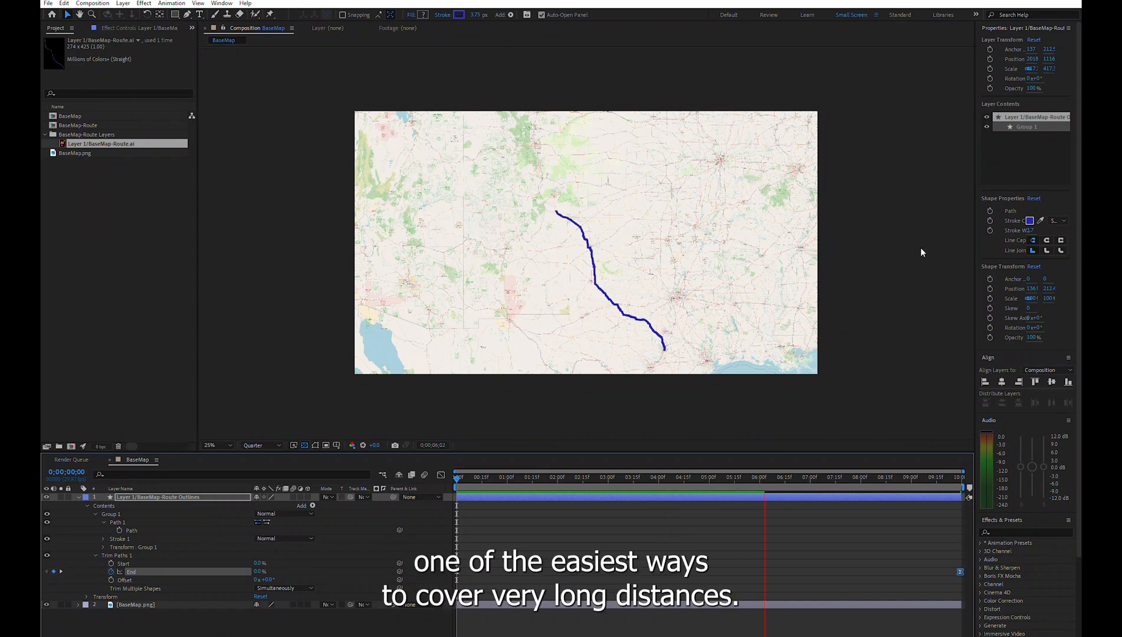
Step: Change the workspace to show the Libraries and open the AUSTIN ICONS AND AI library
click(943, 15)
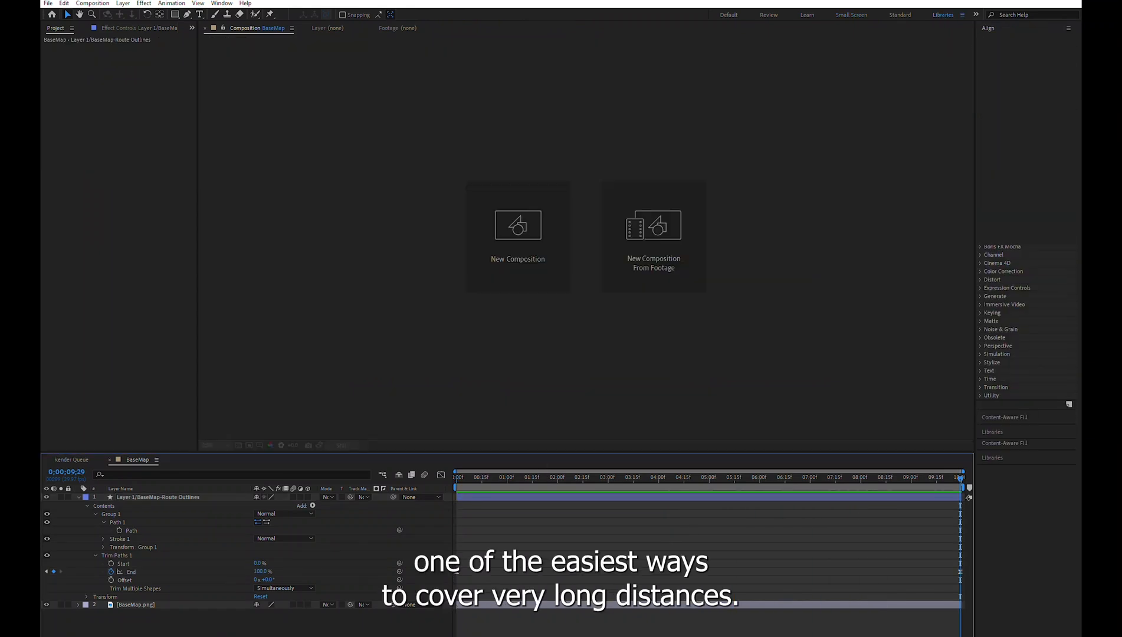
click(946, 17)
click(651, 341)
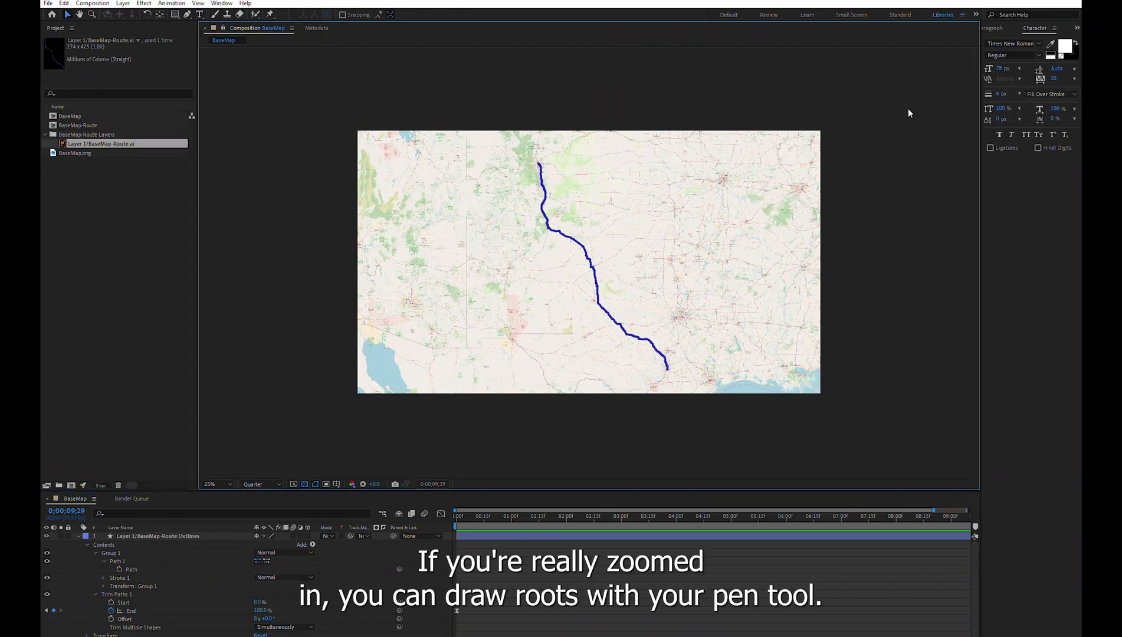
click(976, 14)
click(969, 47)
click(956, 97)
click(1007, 168)
Step: Add the Location Pin graphic from the library to the composition and place its tip on the route's Denver end
scroll(1015, 238, down, 5)
scroll(1016, 239, down, 6)
scroll(1016, 241, up, 2)
drag(1016, 241, 636, 302)
click(160, 15)
scroll(513, 120, up, 1)
click(67, 14)
drag(585, 185, 588, 162)
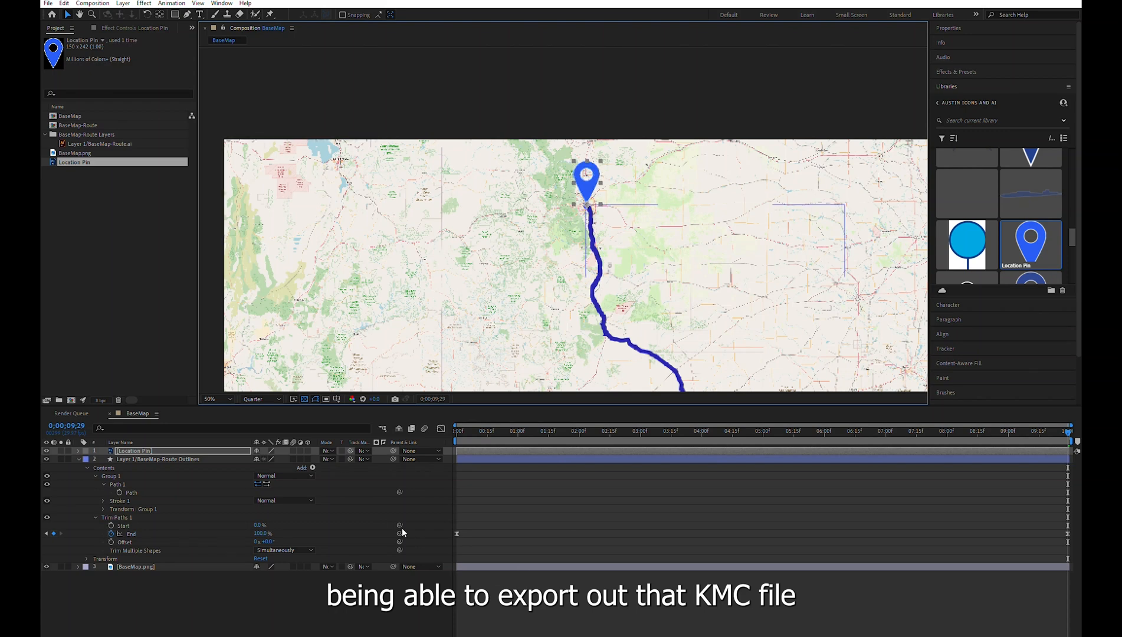
Step: Move the route's final Trim Paths End keyframe to 0;00;07;00
drag(1057, 437, 886, 451)
drag(1068, 534, 886, 534)
click(79, 459)
Step: Keyframe the Location Pin's Scale around the 7-second mark, entering values of 0% and 90%
click(130, 450)
click(79, 459)
click(79, 451)
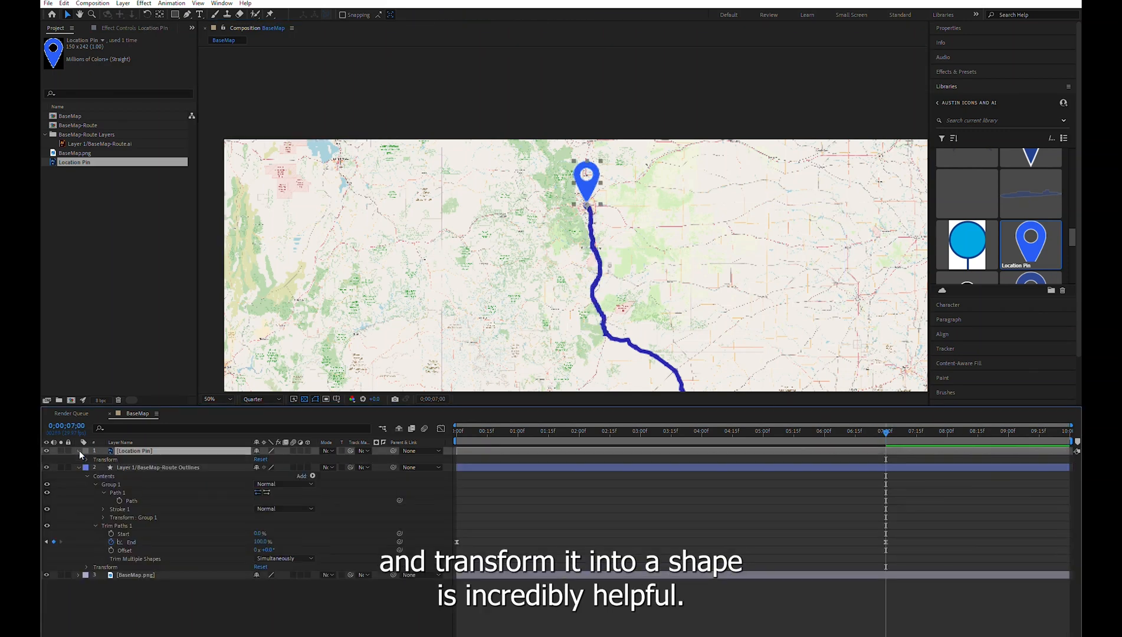
key(s)
click(102, 459)
drag(885, 459, 794, 449)
click(269, 459)
text(0)
key(Return)
click(269, 459)
text(90)
key(Return)
Step: Preview the pin animation and apply Easy Ease to the Location Pin's Scale keyframes
key(space)
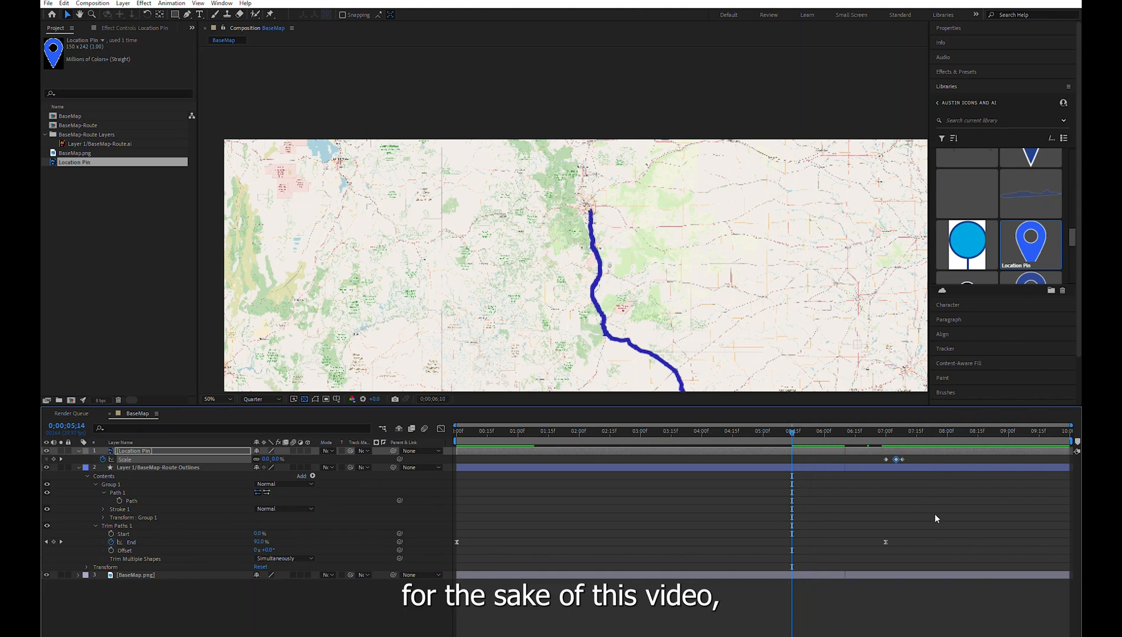
click(839, 433)
key(space)
key(space)
drag(881, 456, 906, 463)
key(F9)
Step: Shift the Location Pin's Scale keyframes earlier so the last one lines up with the route's final End keyframe, and preview the result
drag(885, 460, 829, 435)
click(849, 433)
key(space)
key(space)
key(space)
drag(888, 460, 881, 460)
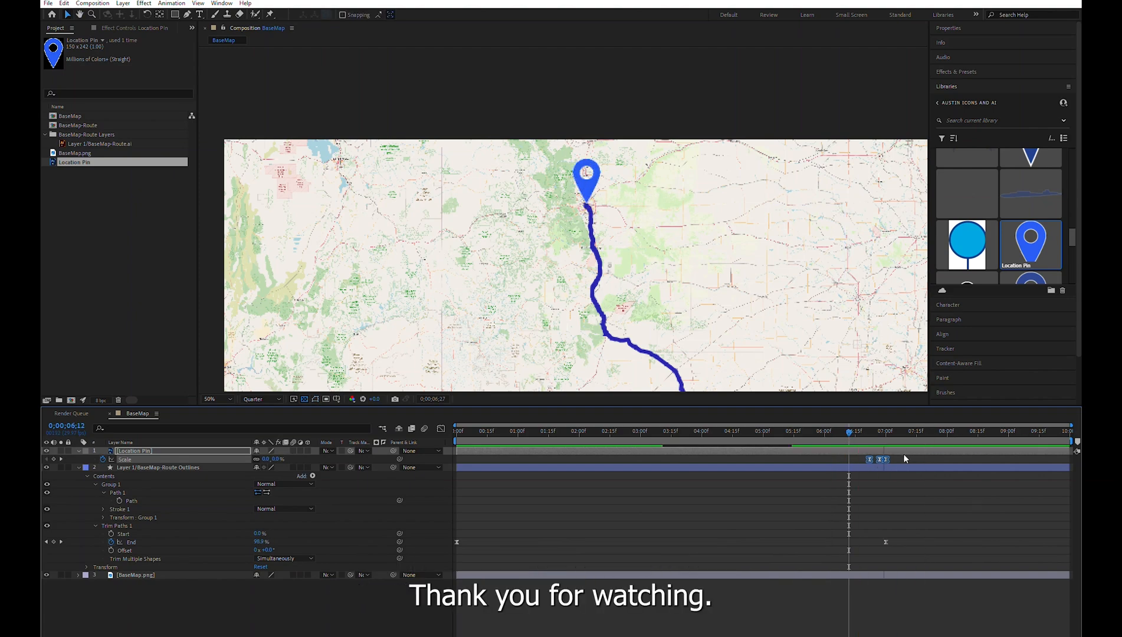
click(826, 433)
key(space)
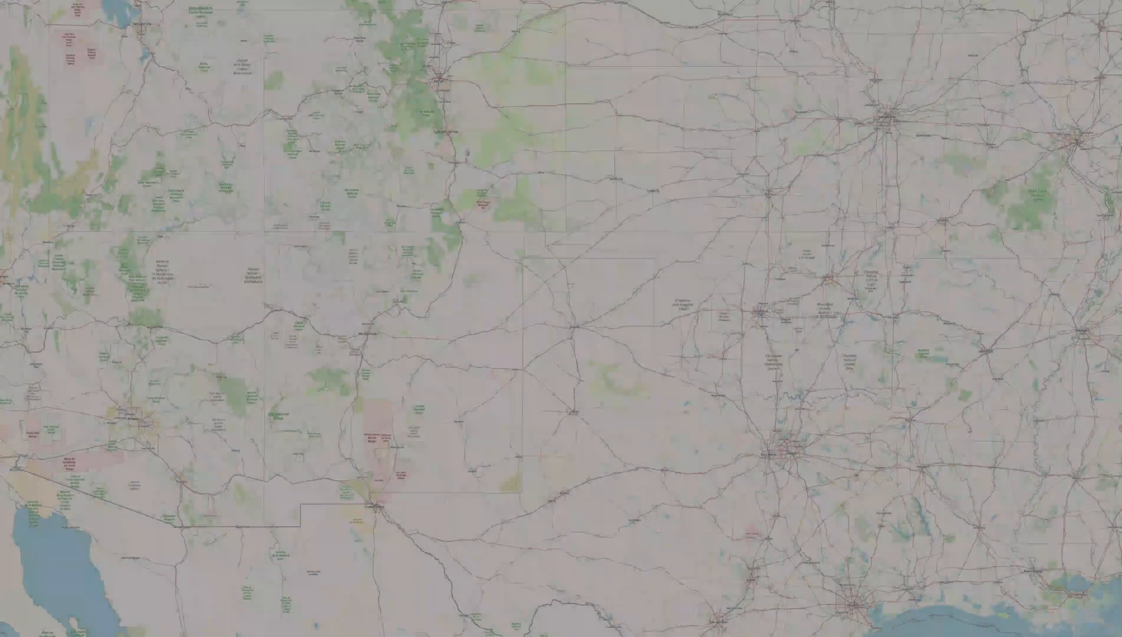